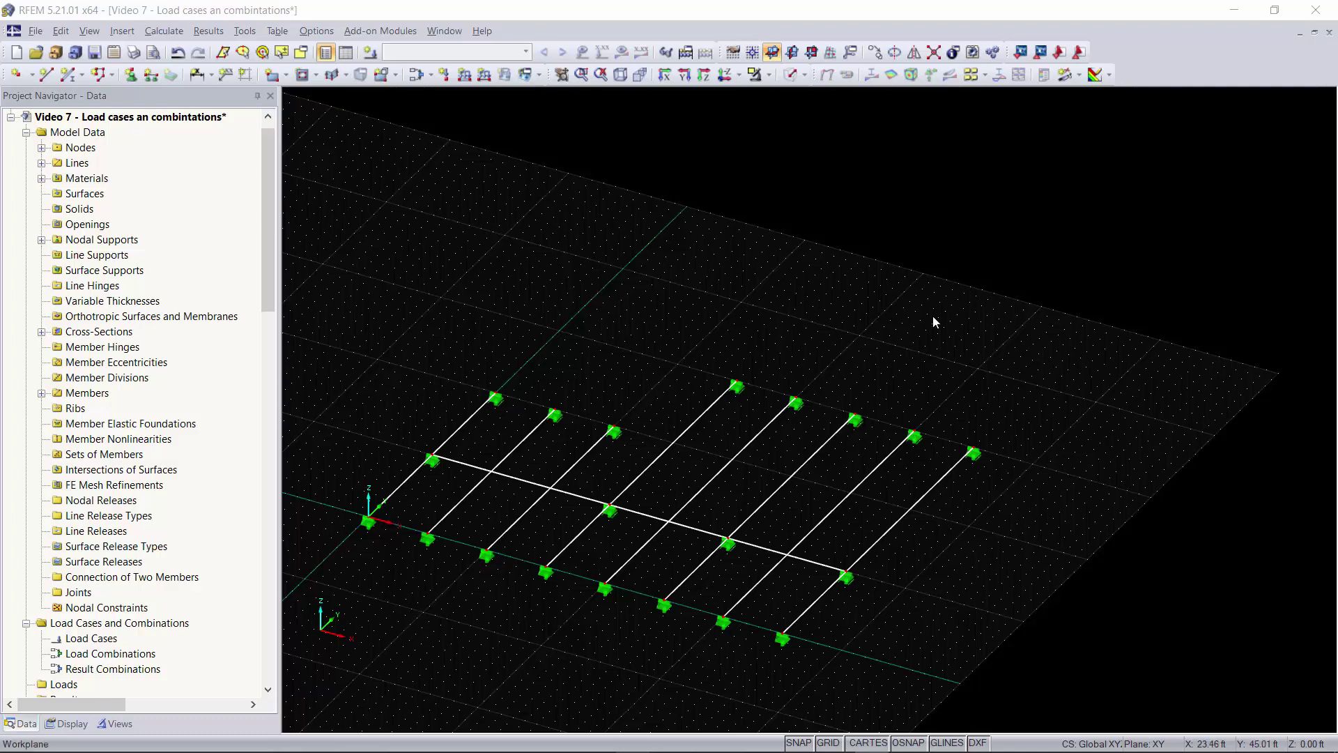
{"action": "middle_click_drag", "start_coordinate": [941, 328], "coordinate": [926, 286], "text": "ctrl"}
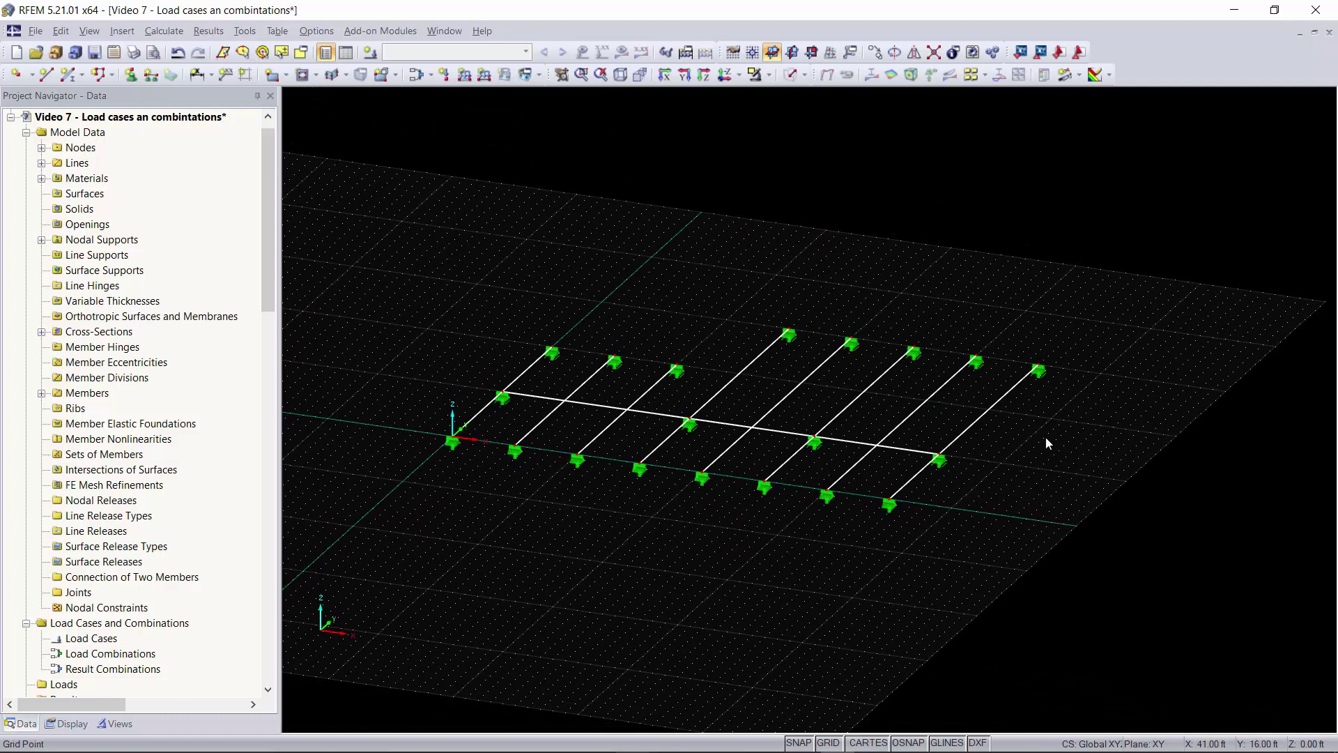
{"action": "middle_click_drag", "start_coordinate": [1050, 439], "coordinate": [824, 311], "text": "ctrl"}
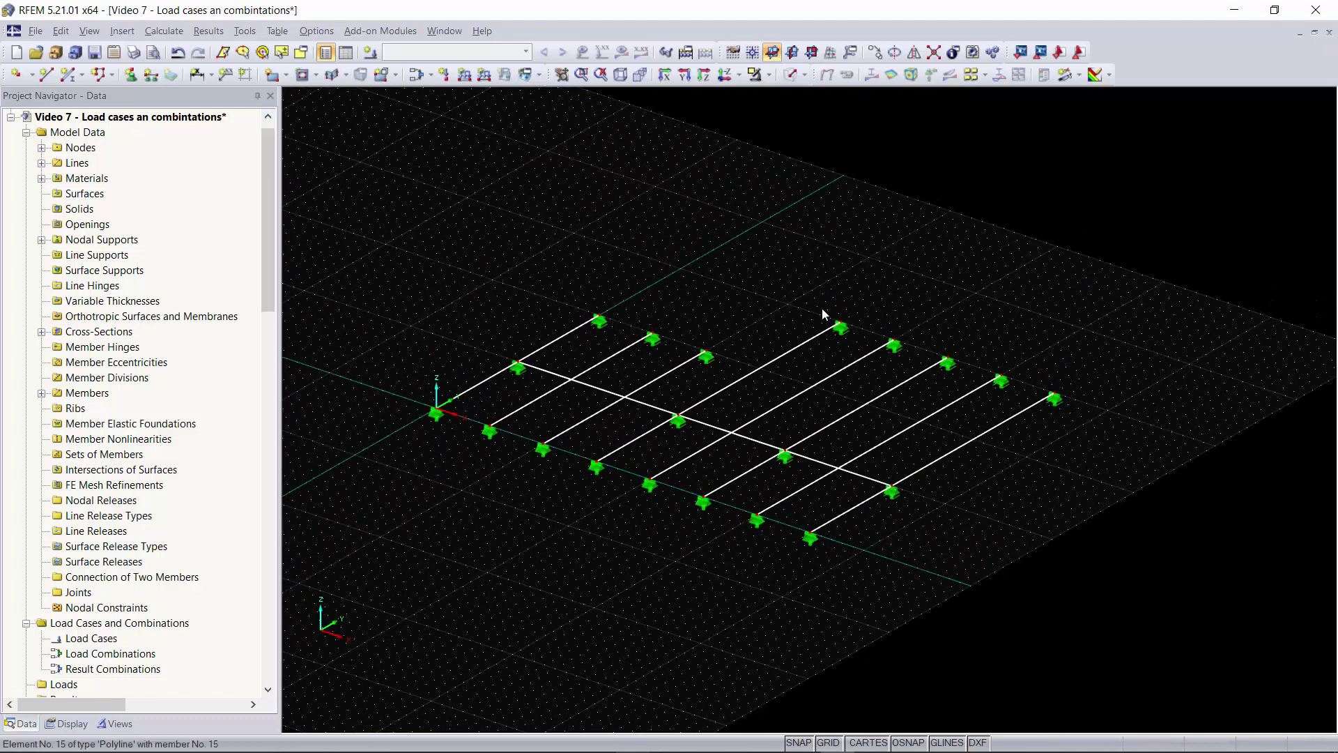
{"action": "scroll", "coordinate": [884, 406], "scroll_direction": "up", "scroll_amount": 1}
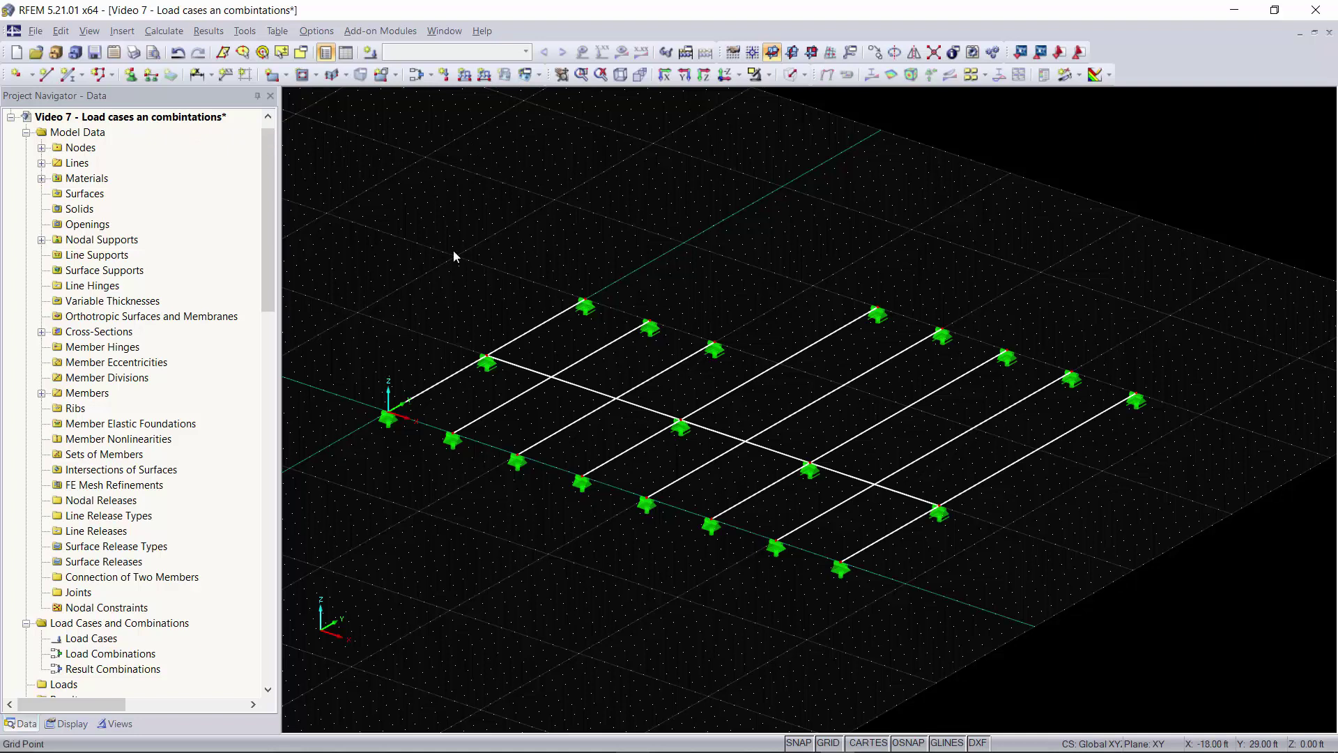
In the model's general data, classify load cases and combinations by ASCE 7-16 and enable automatic creation of load combinations.
{"action": "right_click", "coordinate": [194, 117]}
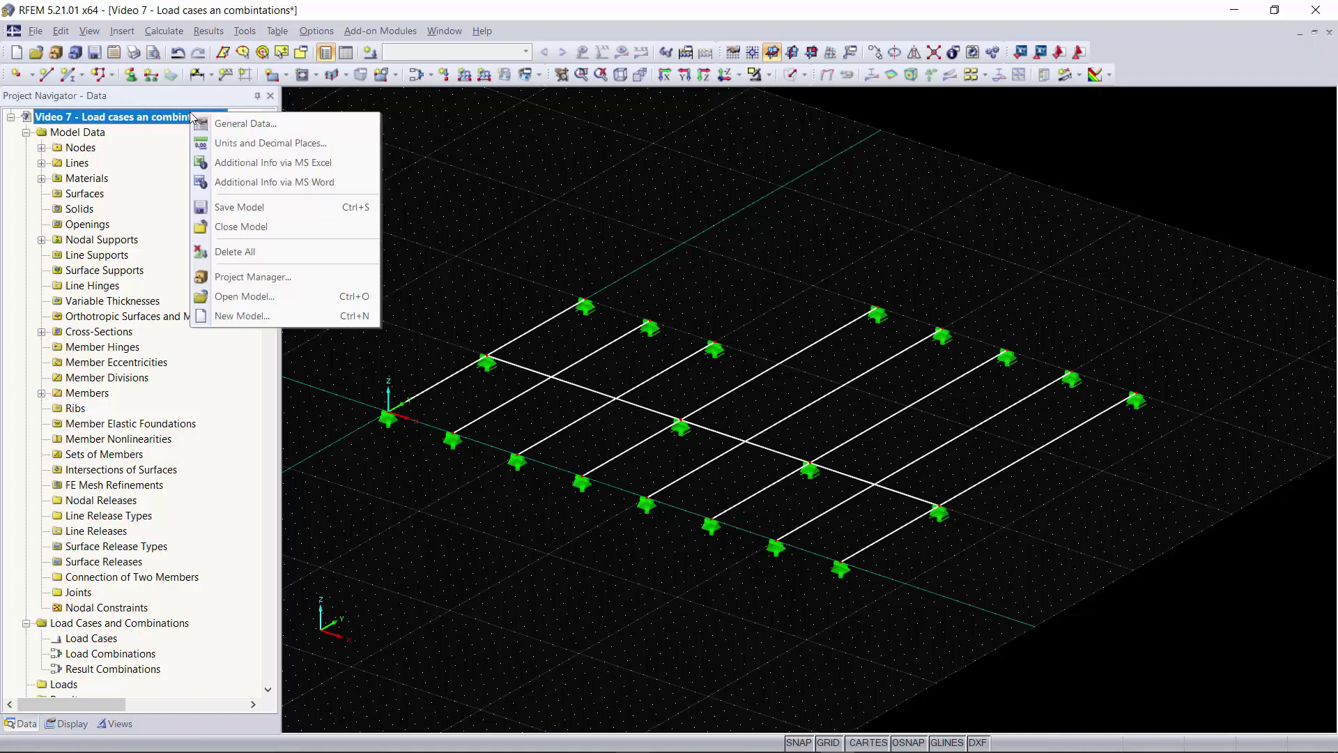
{"action": "left_click", "coordinate": [143, 120]}
{"action": "right_click", "coordinate": [143, 120]}
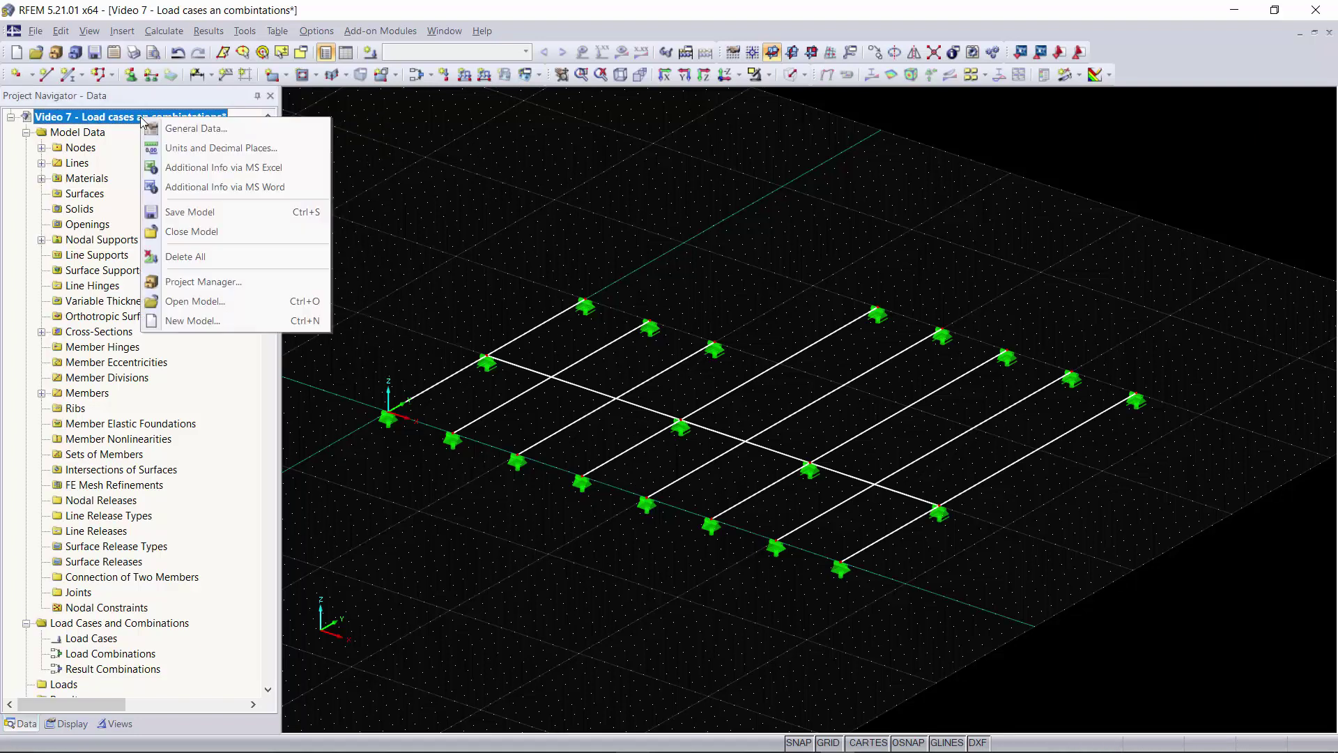
{"action": "left_click", "coordinate": [229, 132]}
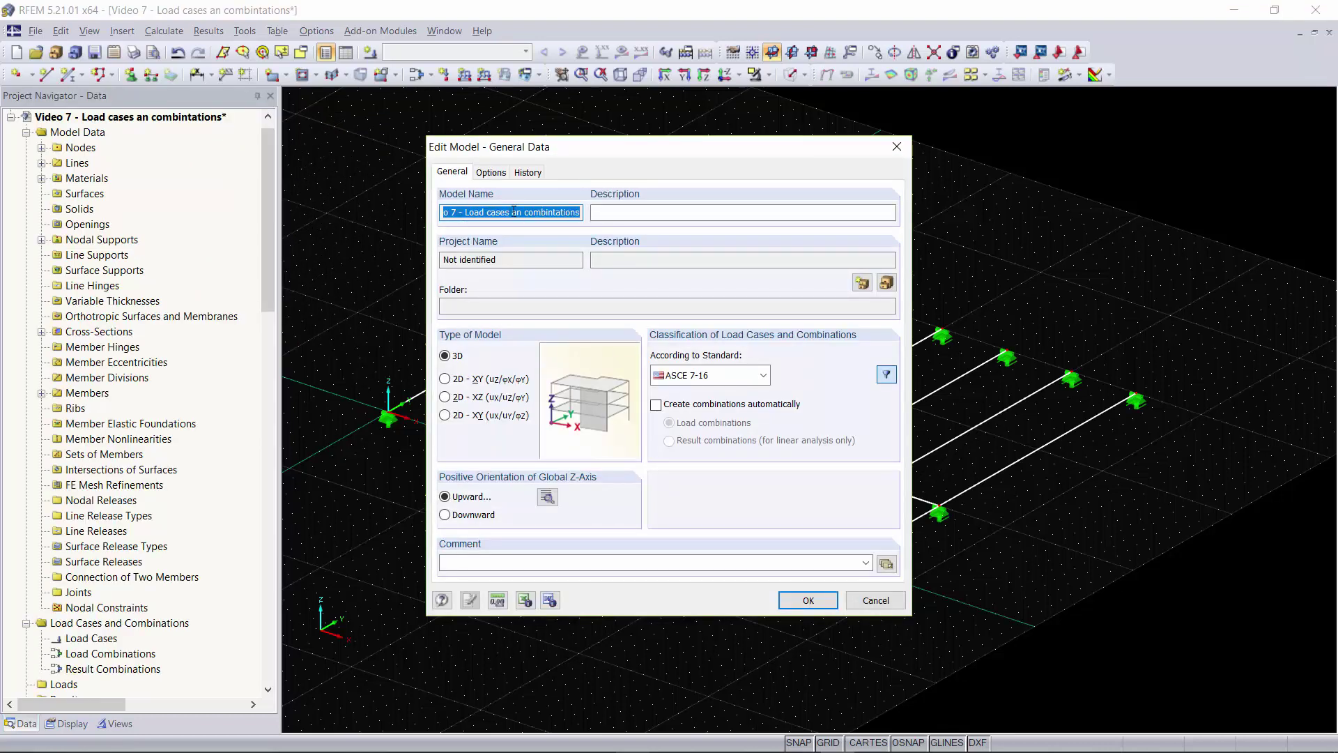
{"action": "left_click", "coordinate": [764, 376]}
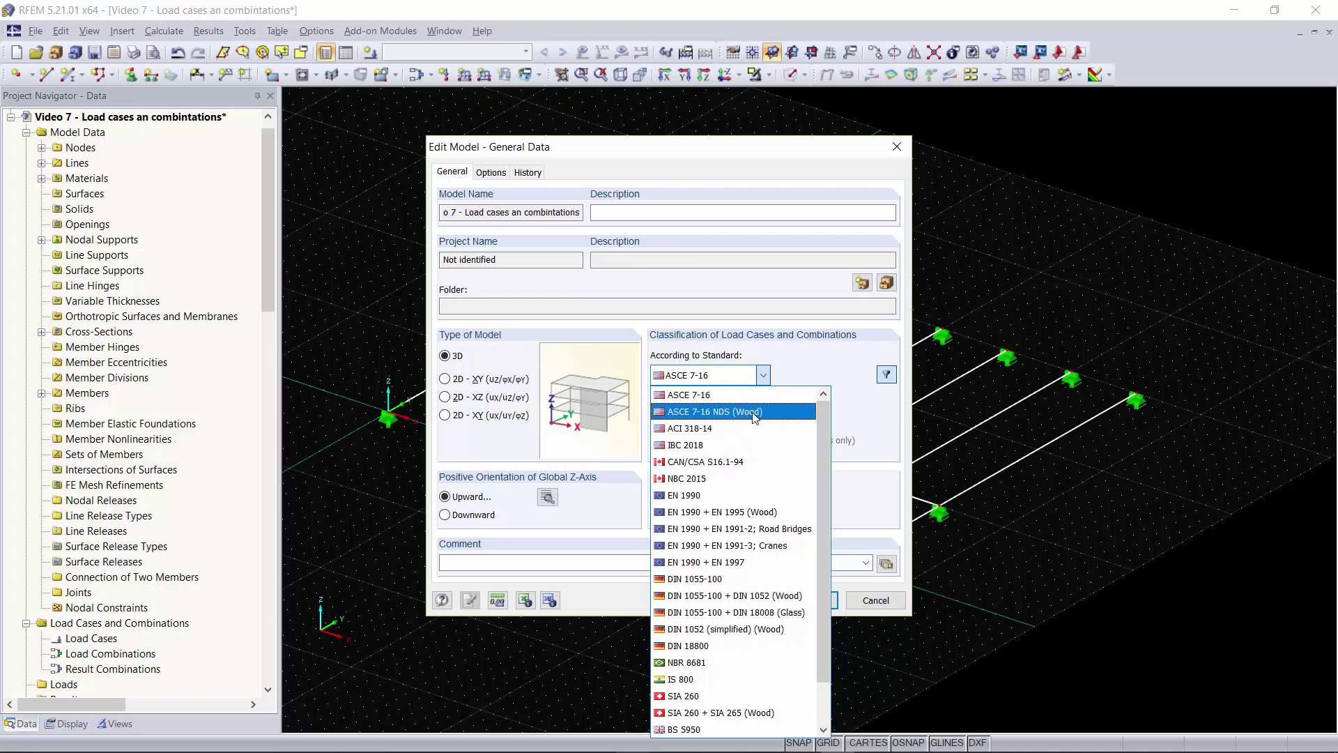
{"action": "left_click", "coordinate": [751, 399]}
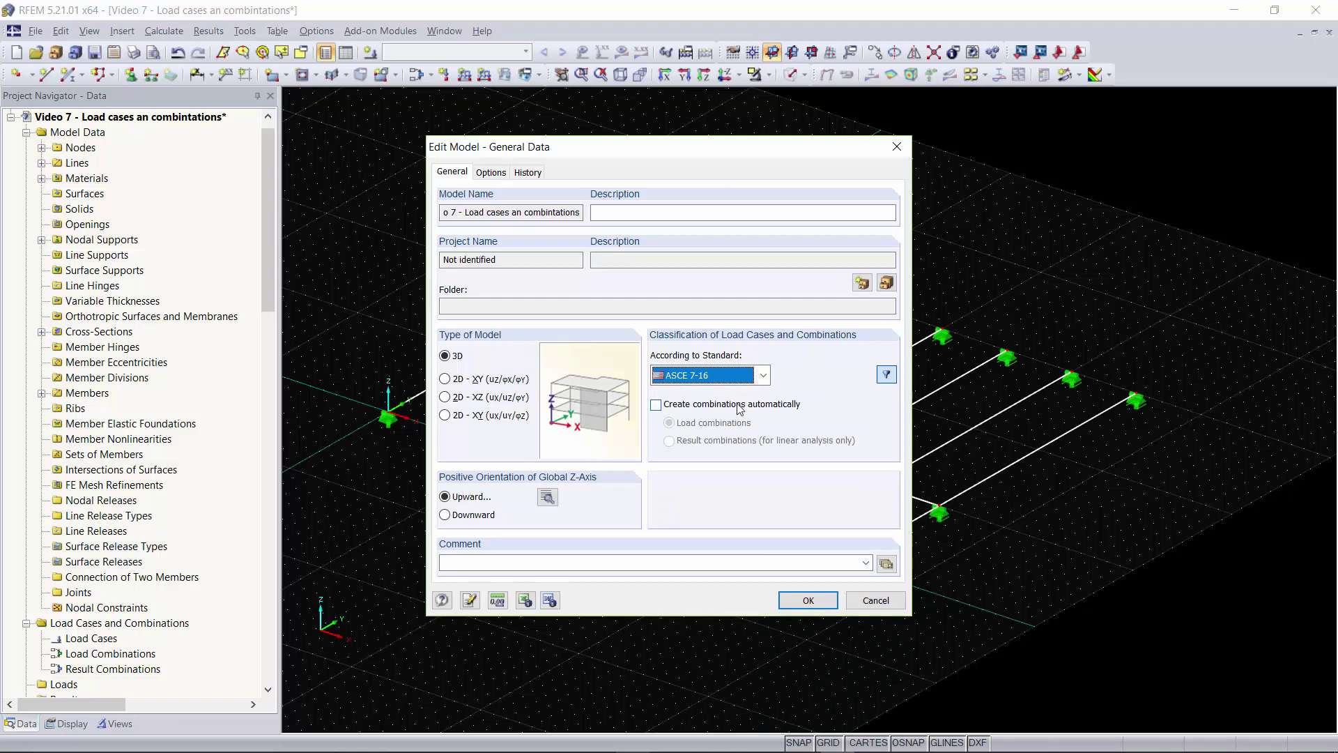
{"action": "left_click", "coordinate": [740, 409]}
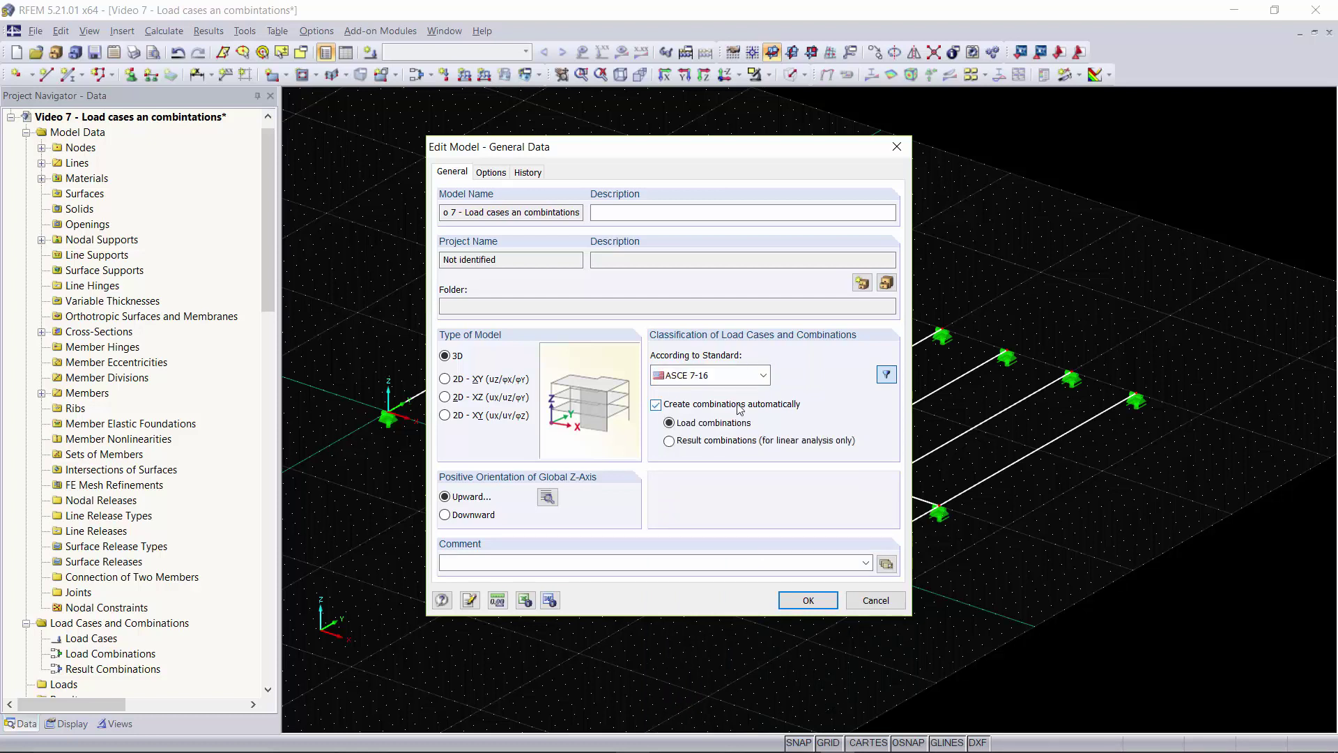
{"action": "left_click", "coordinate": [806, 599]}
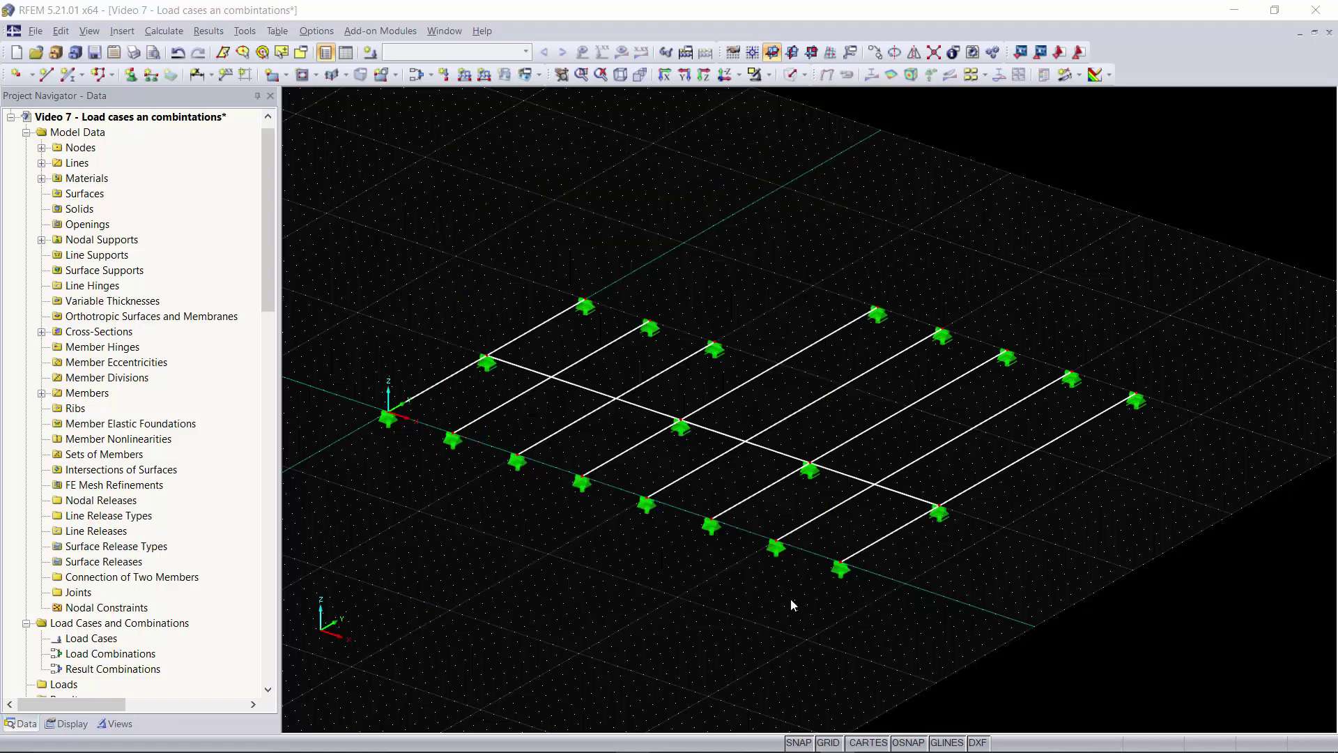
Open the load case definitions and describe load case LC1 as "Dead Load" with action category Dead.
{"action": "left_click", "coordinate": [418, 76]}
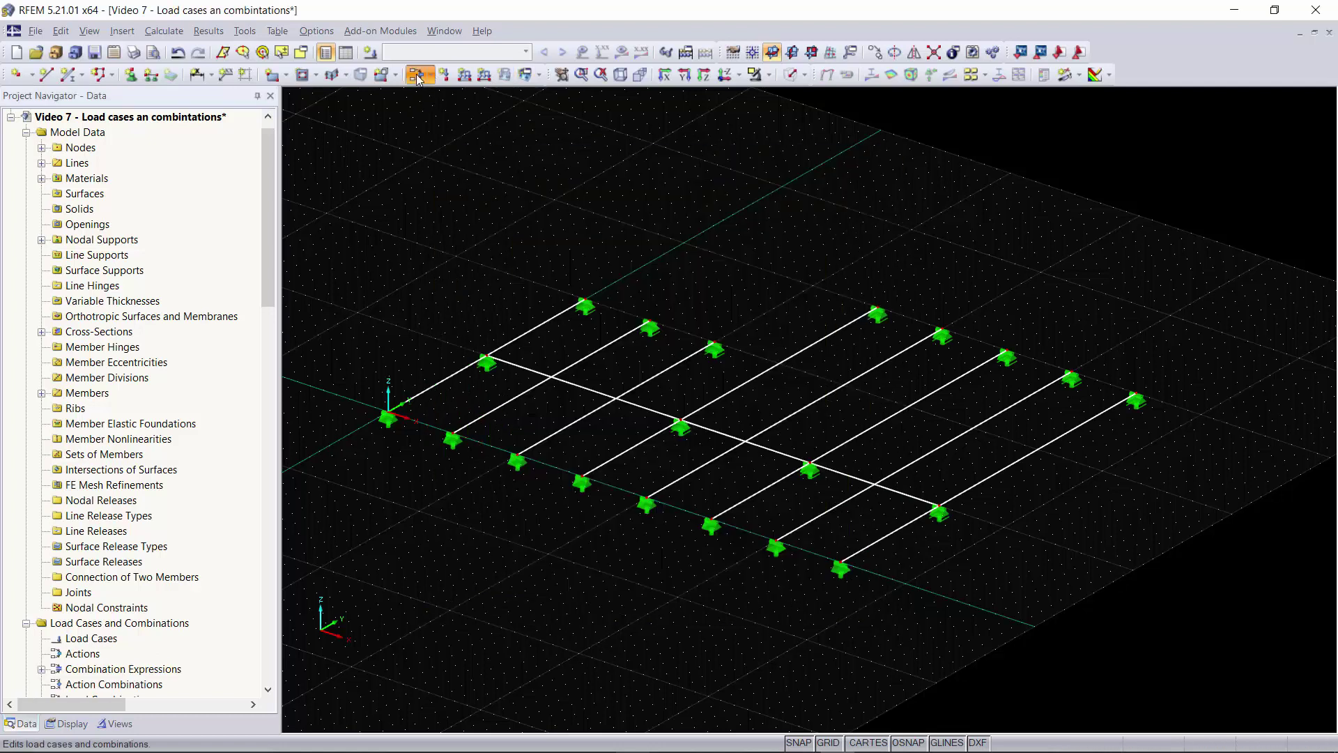
{"action": "left_click", "coordinate": [477, 122]}
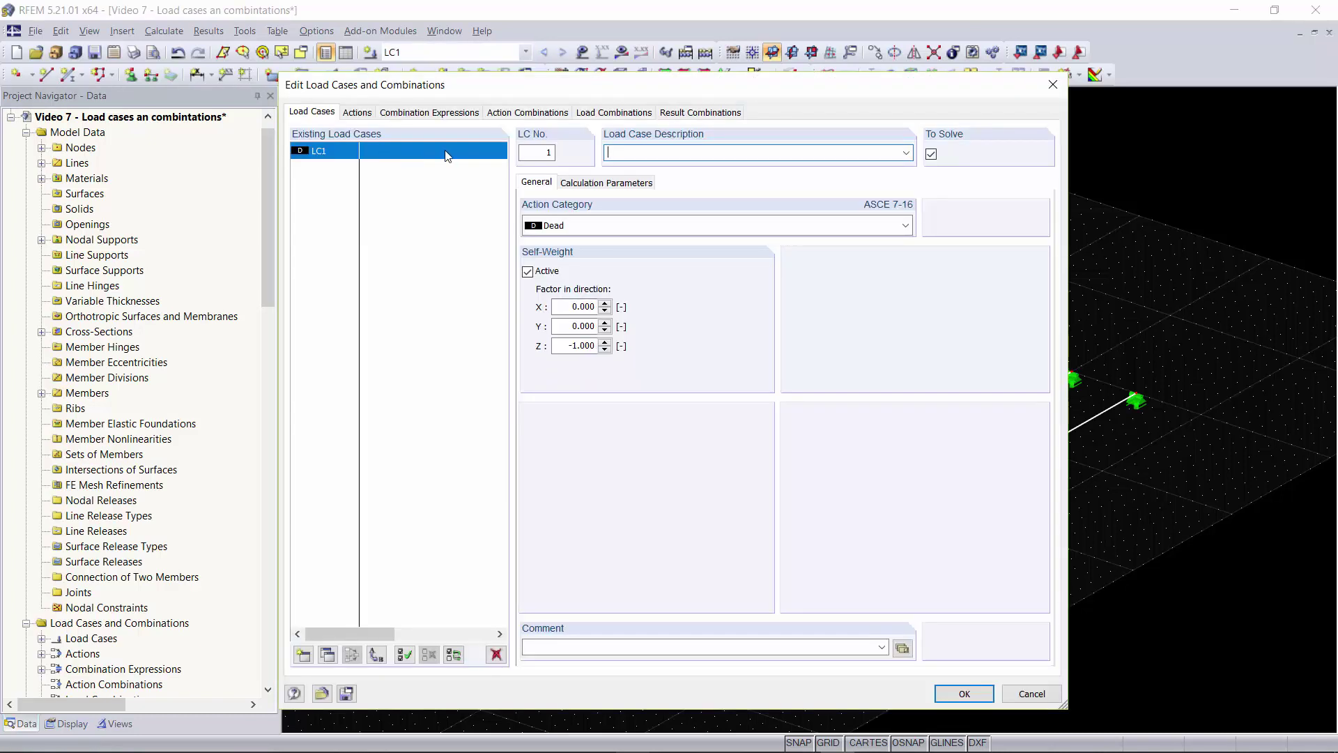
{"action": "left_click", "coordinate": [617, 151]}
{"action": "type", "text": "Dead Load"}
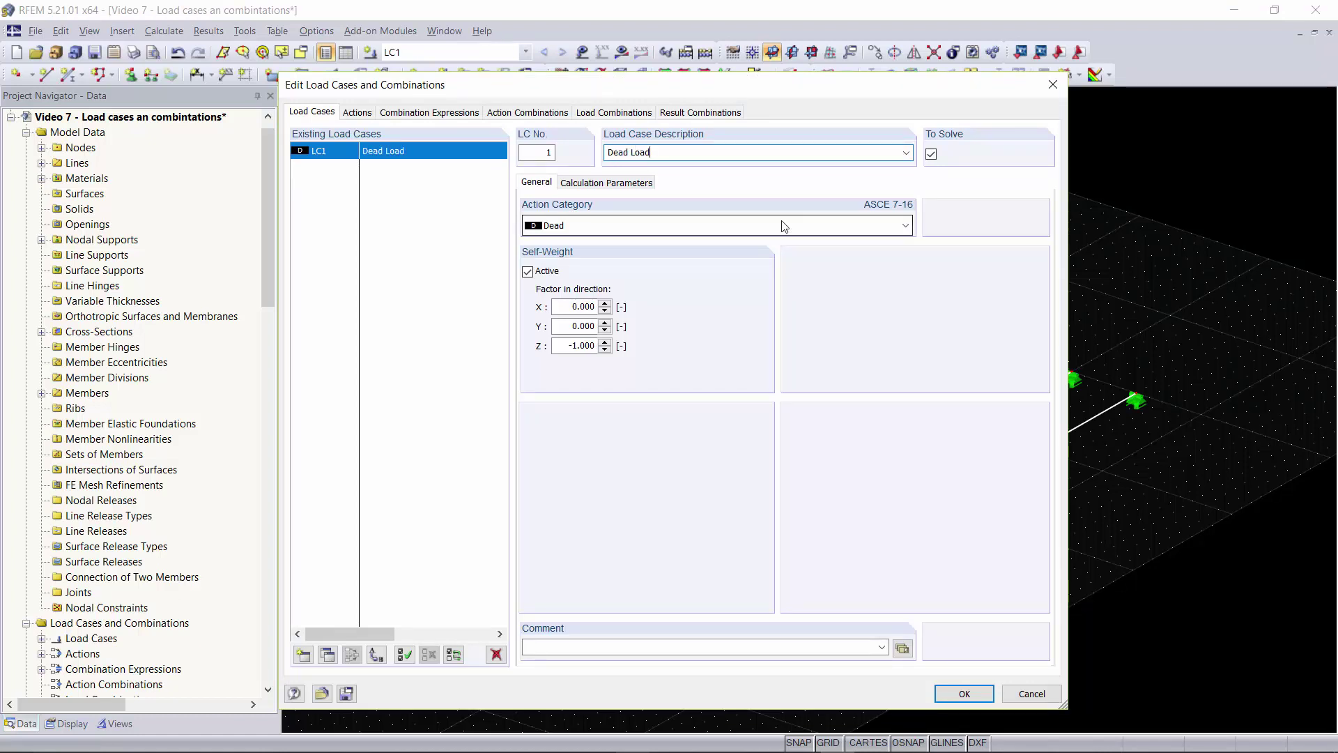
{"action": "left_click", "coordinate": [640, 231]}
{"action": "left_click", "coordinate": [640, 230]}
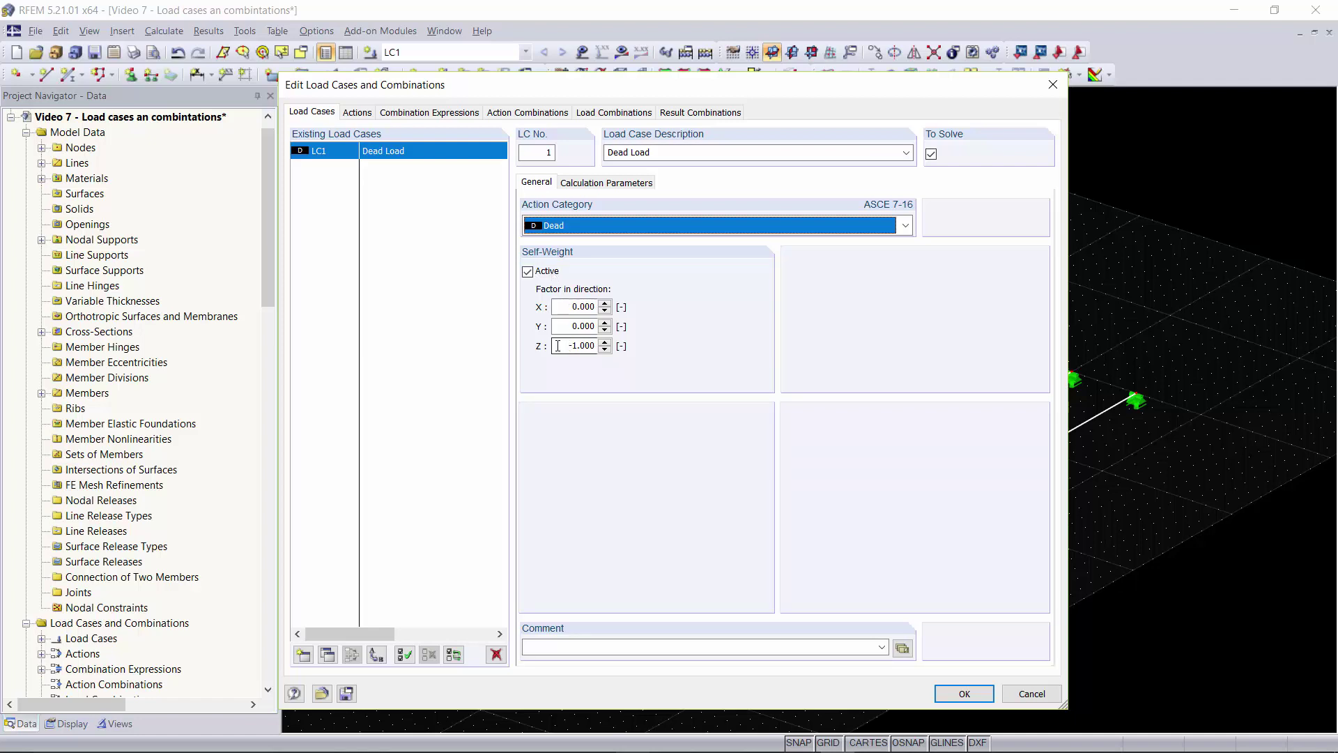
Add a second load case described as "Live load" and assign it the Live action category.
{"action": "left_click", "coordinate": [304, 655]}
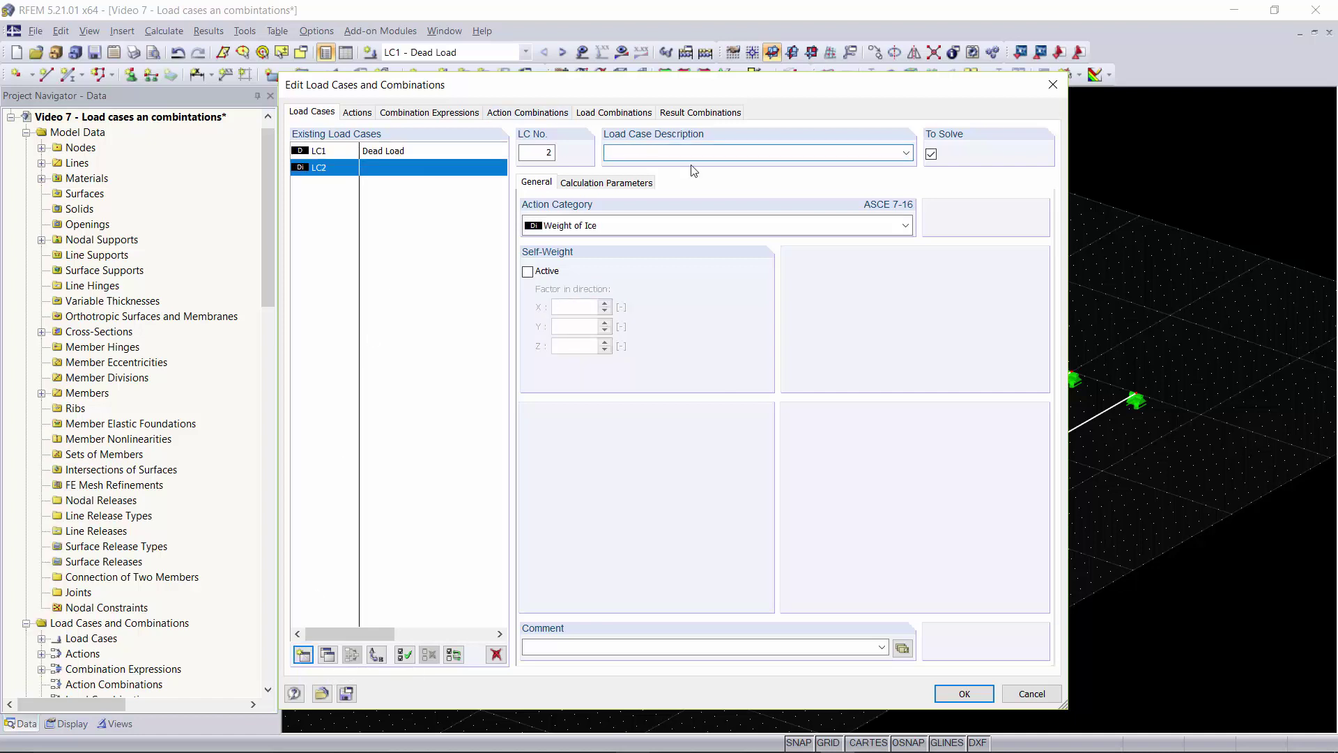
{"action": "left_click", "coordinate": [690, 225]}
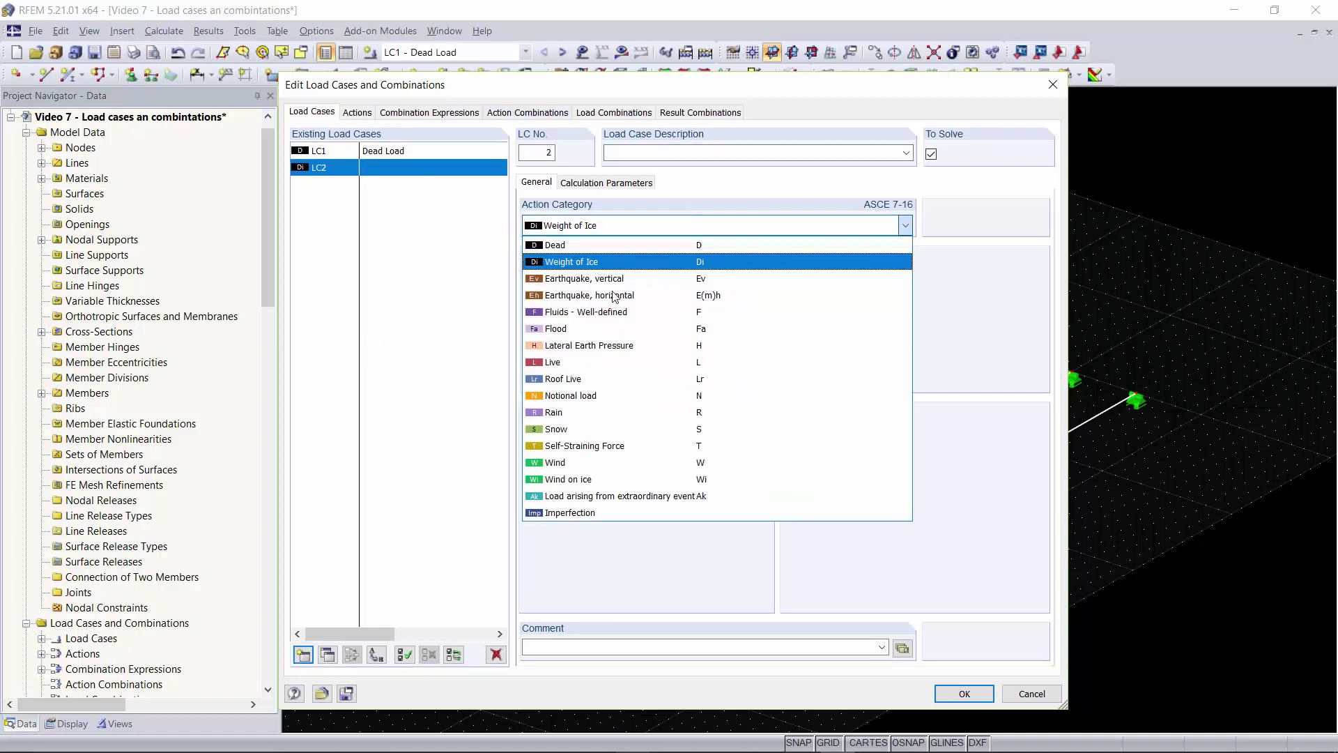
{"action": "left_click", "coordinate": [684, 150]}
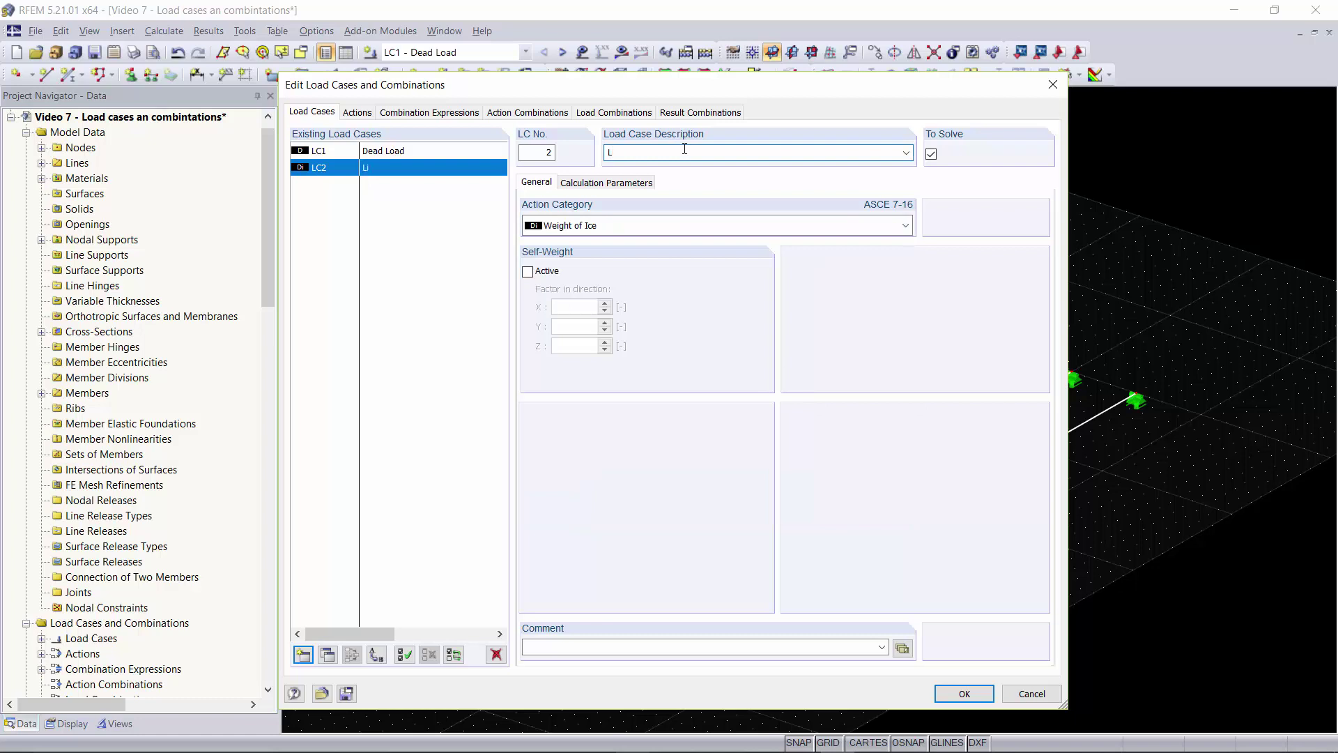
{"action": "type", "text": "Live load"}
{"action": "left_click", "coordinate": [557, 226]}
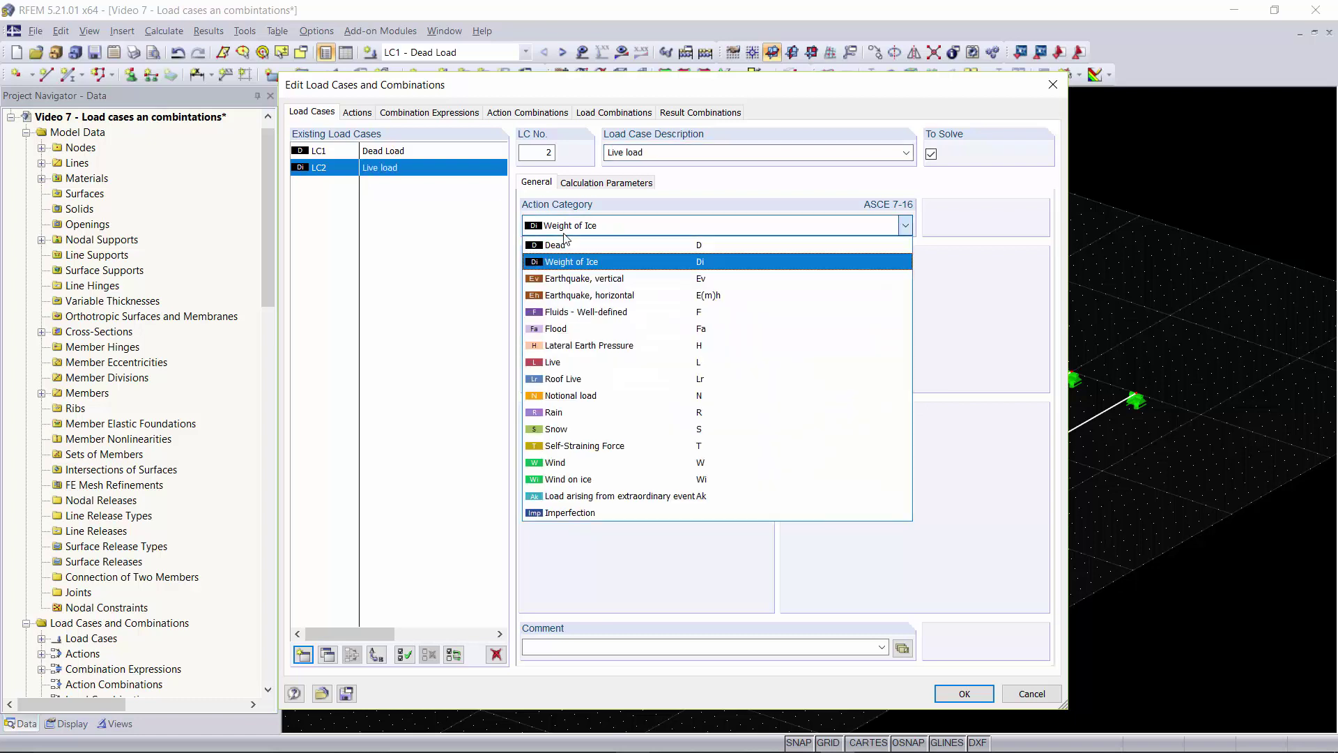
{"action": "left_click", "coordinate": [578, 361]}
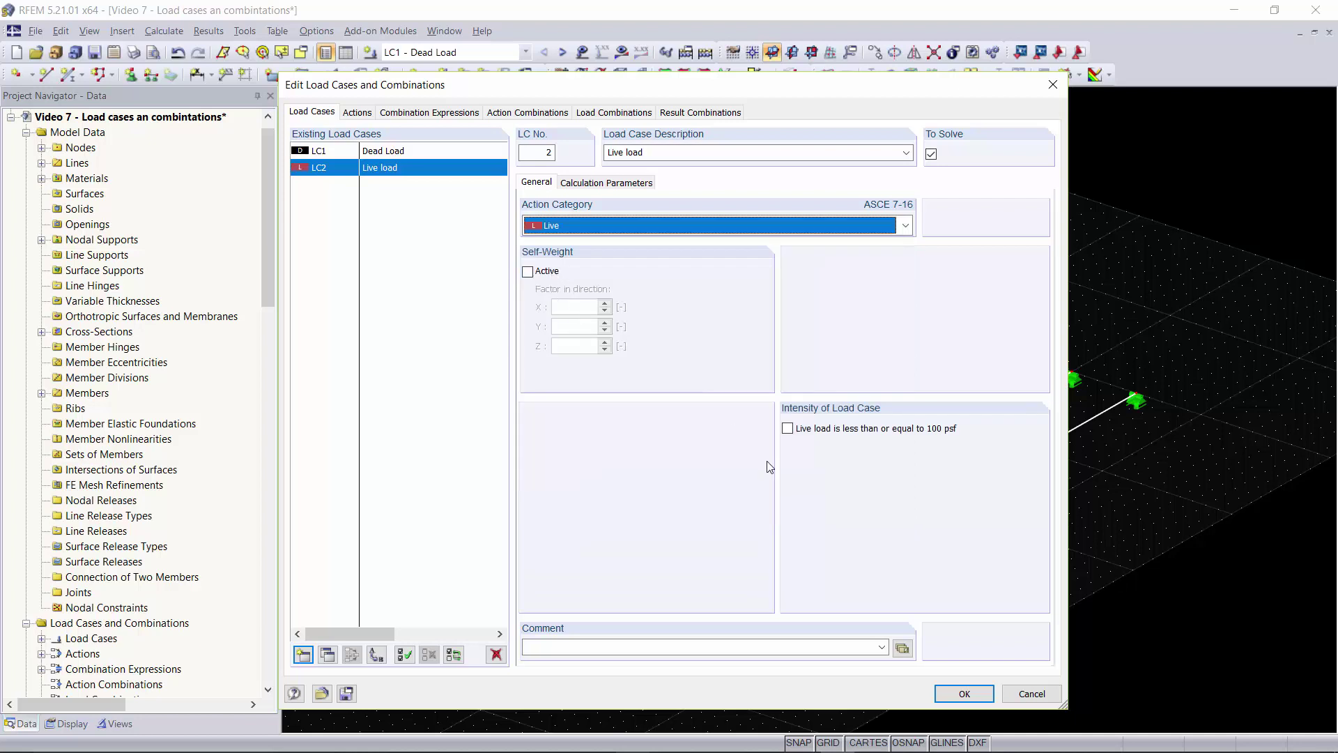
Add a third load case described as "Wind load" and assign it the Wind action category.
{"action": "left_click", "coordinate": [303, 654]}
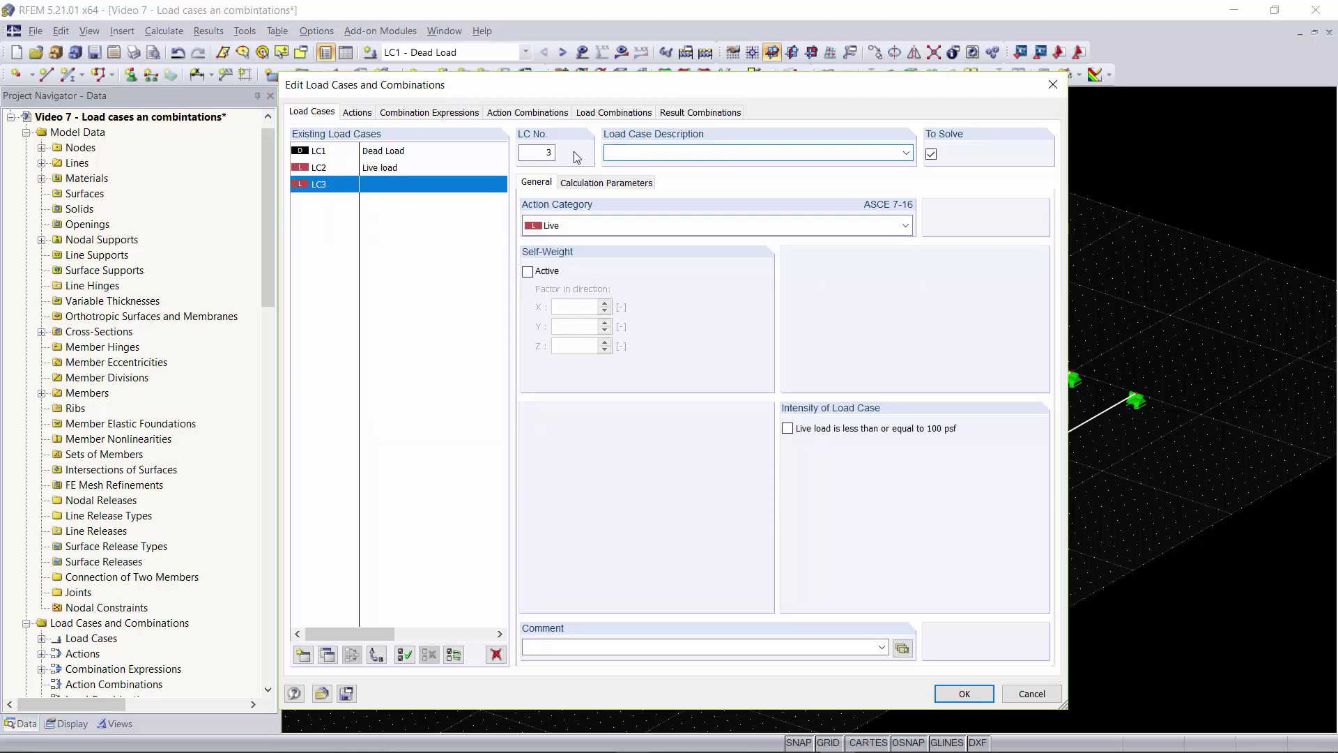
{"action": "type", "text": "Windo"}
{"action": "type", "text": "oad"}
{"action": "left_click", "coordinate": [669, 225]}
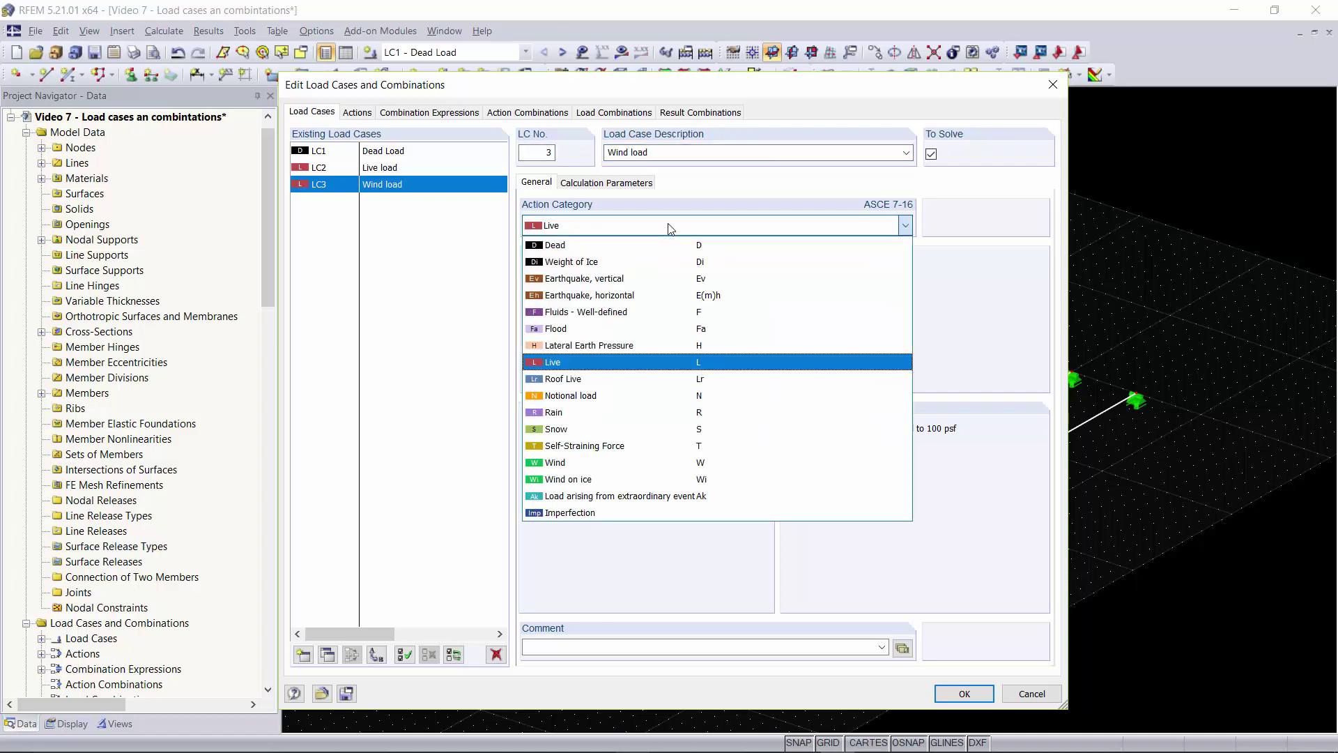
{"action": "left_click", "coordinate": [589, 462]}
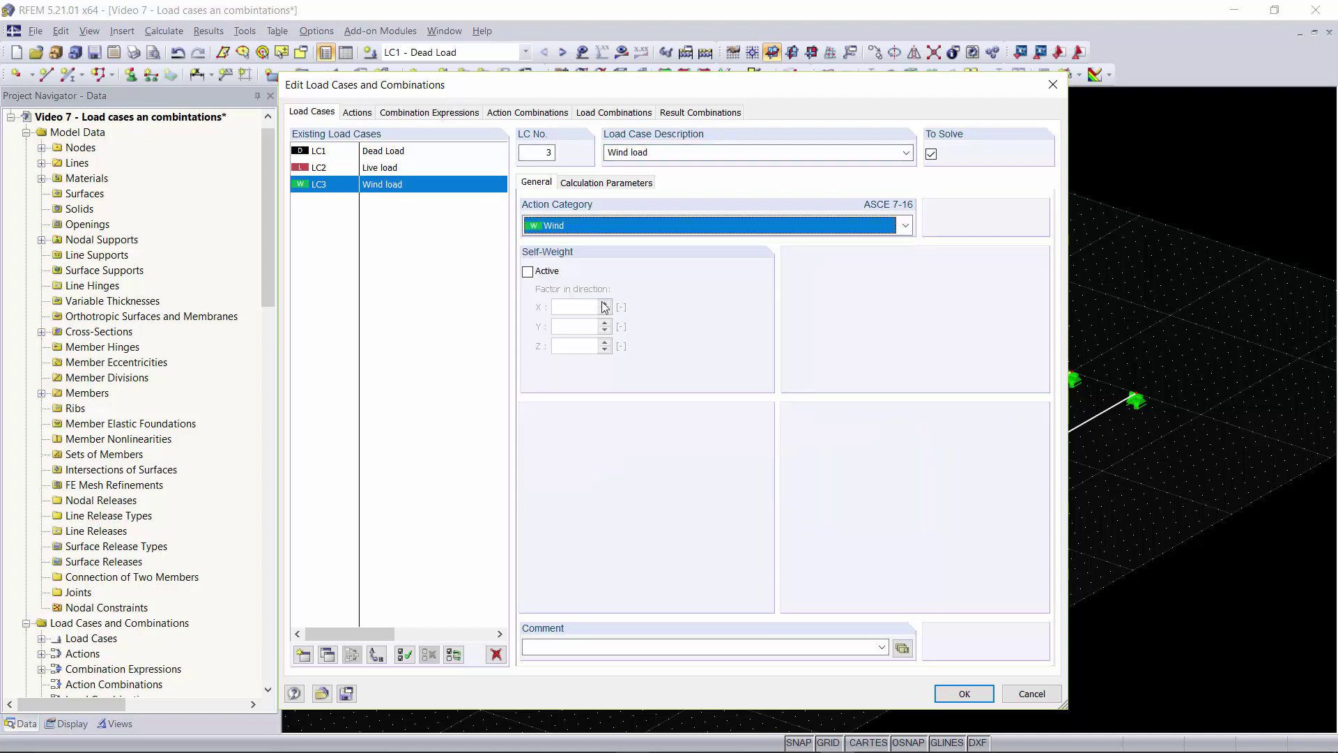
Add a fourth load case described as "Snow load" and assign it the Snow action category.
{"action": "left_click", "coordinate": [302, 655]}
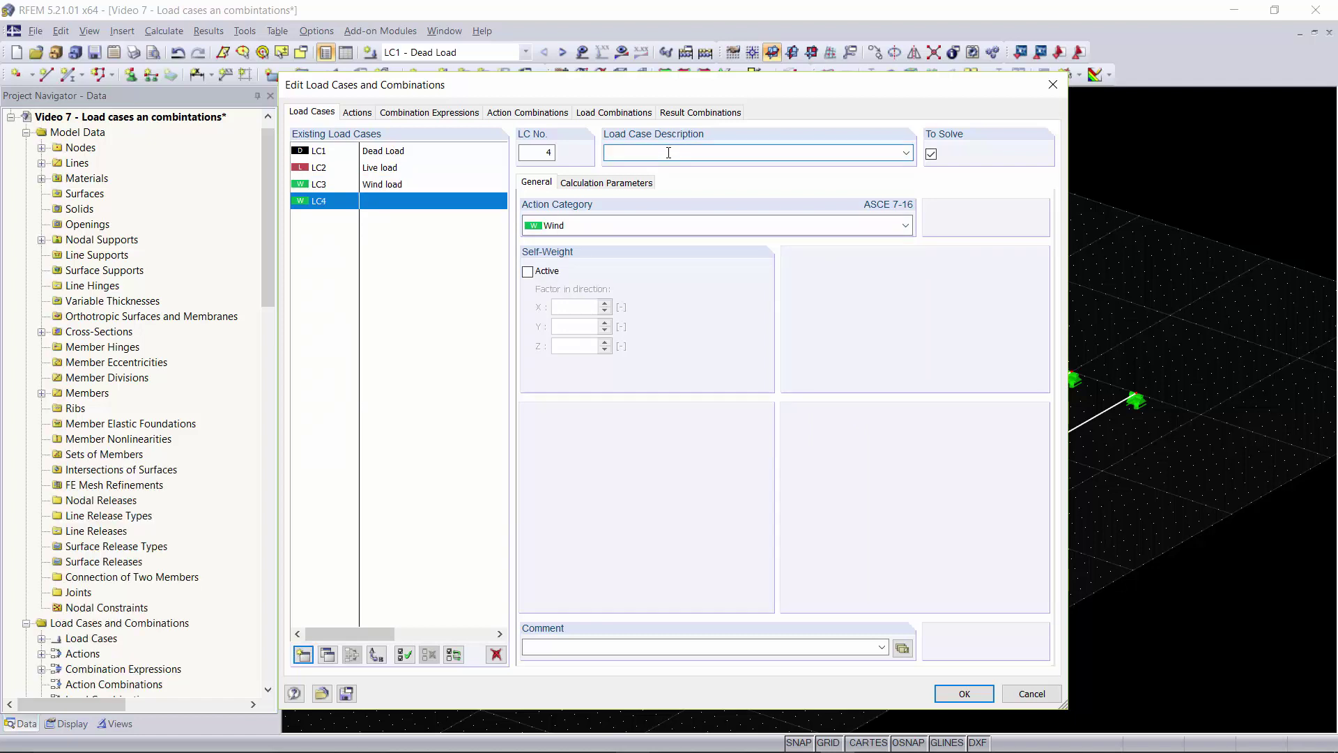
{"action": "type", "text": "Snow load"}
{"action": "left_click", "coordinate": [661, 225]}
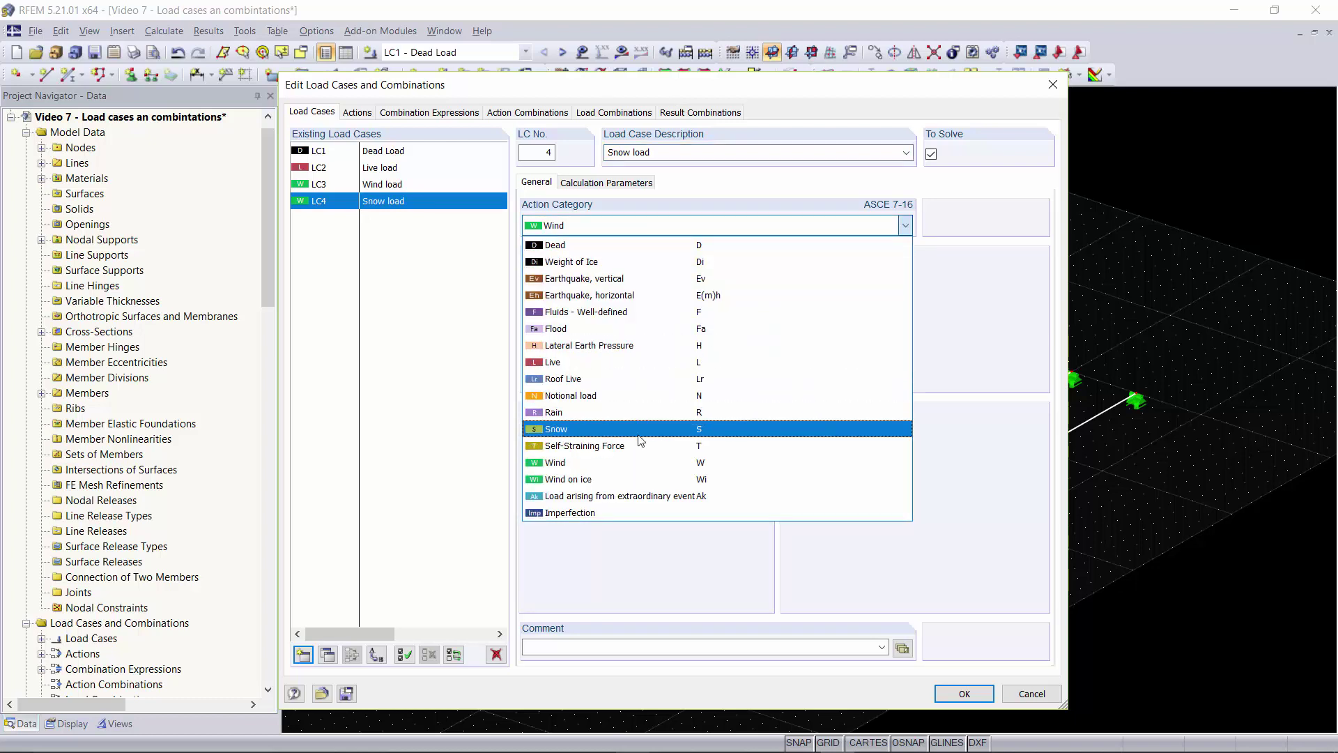
{"action": "left_click", "coordinate": [662, 428]}
Review the Dead and Live actions and both combination expressions, including the design situation info for Section 2.3 (LRFD).
{"action": "left_click", "coordinate": [356, 113]}
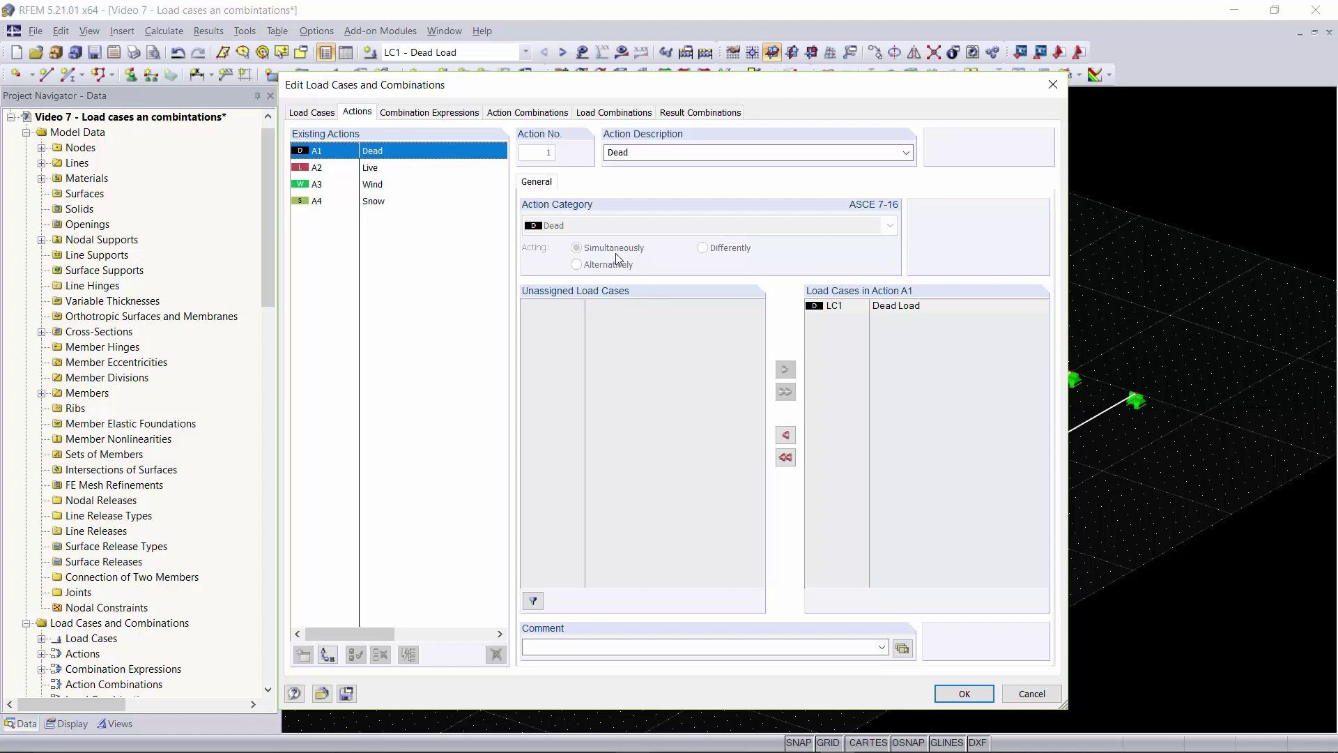
{"action": "left_click", "coordinate": [346, 170]}
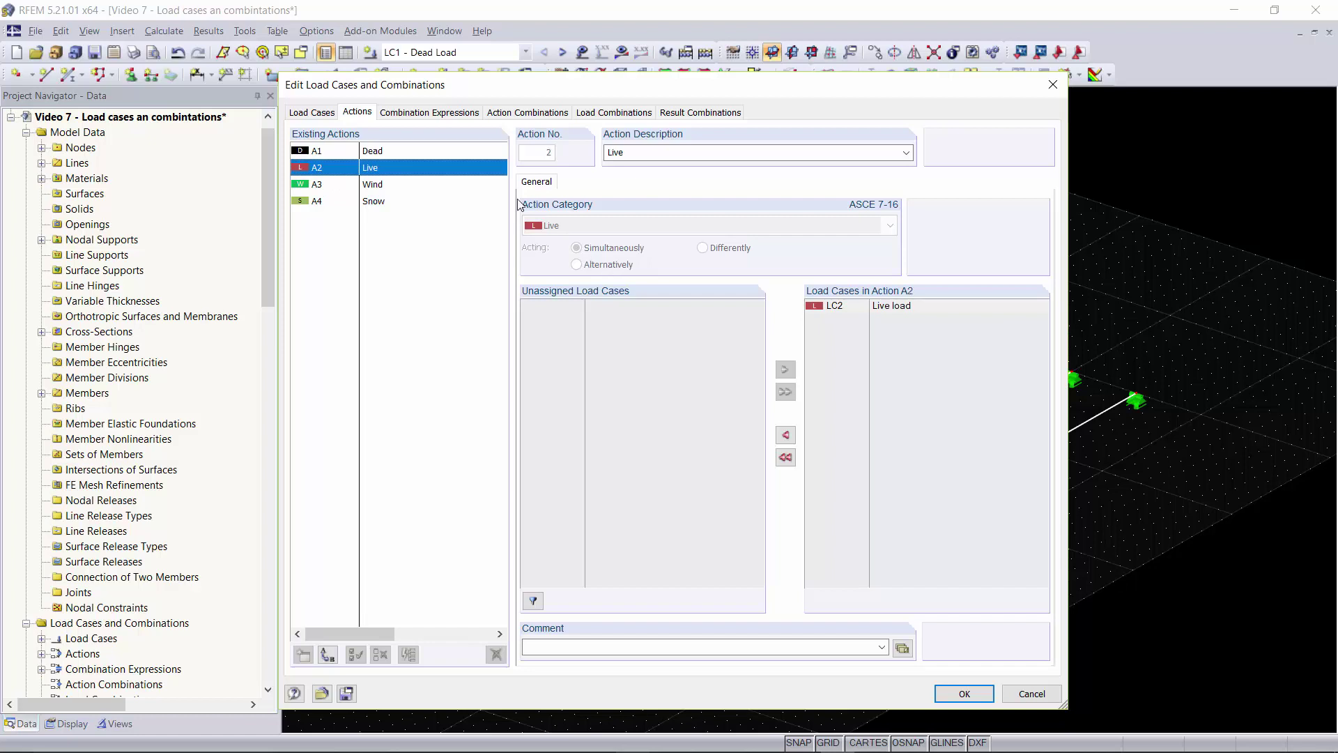
{"action": "left_click", "coordinate": [419, 119]}
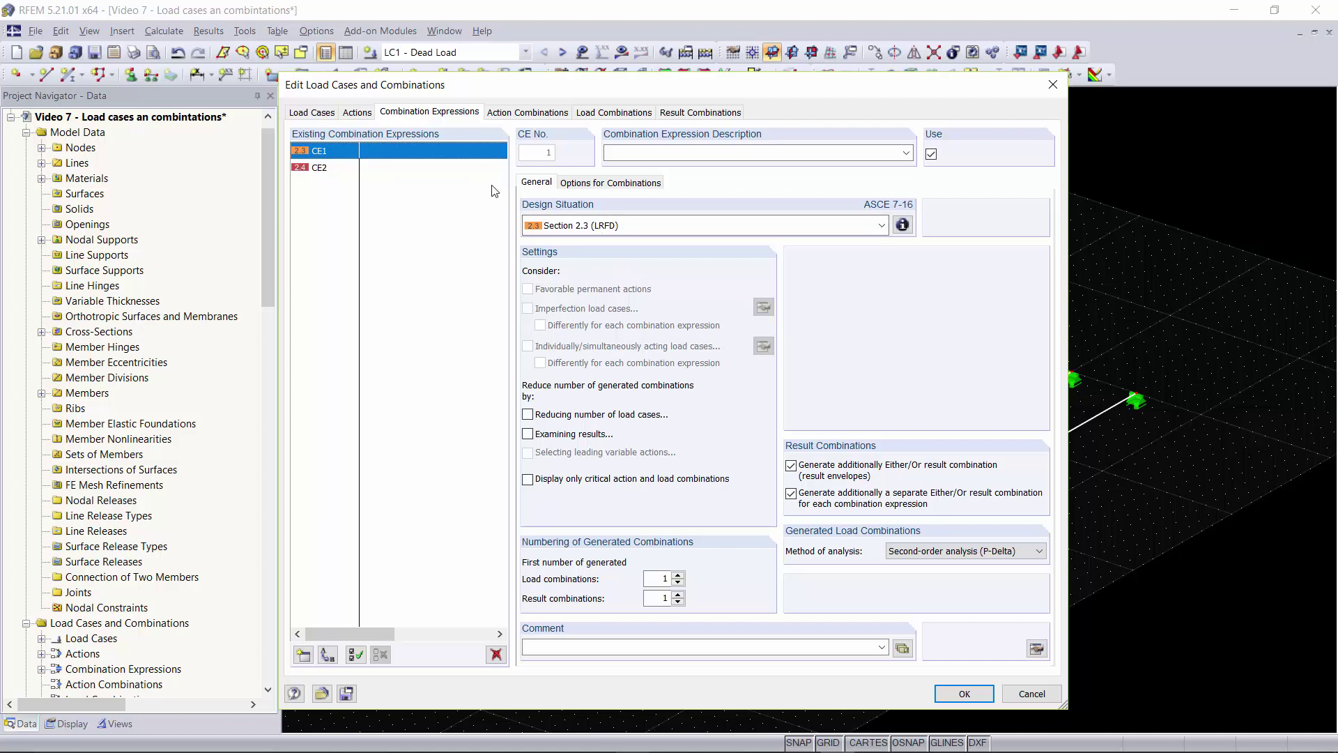
{"action": "left_click", "coordinate": [427, 168]}
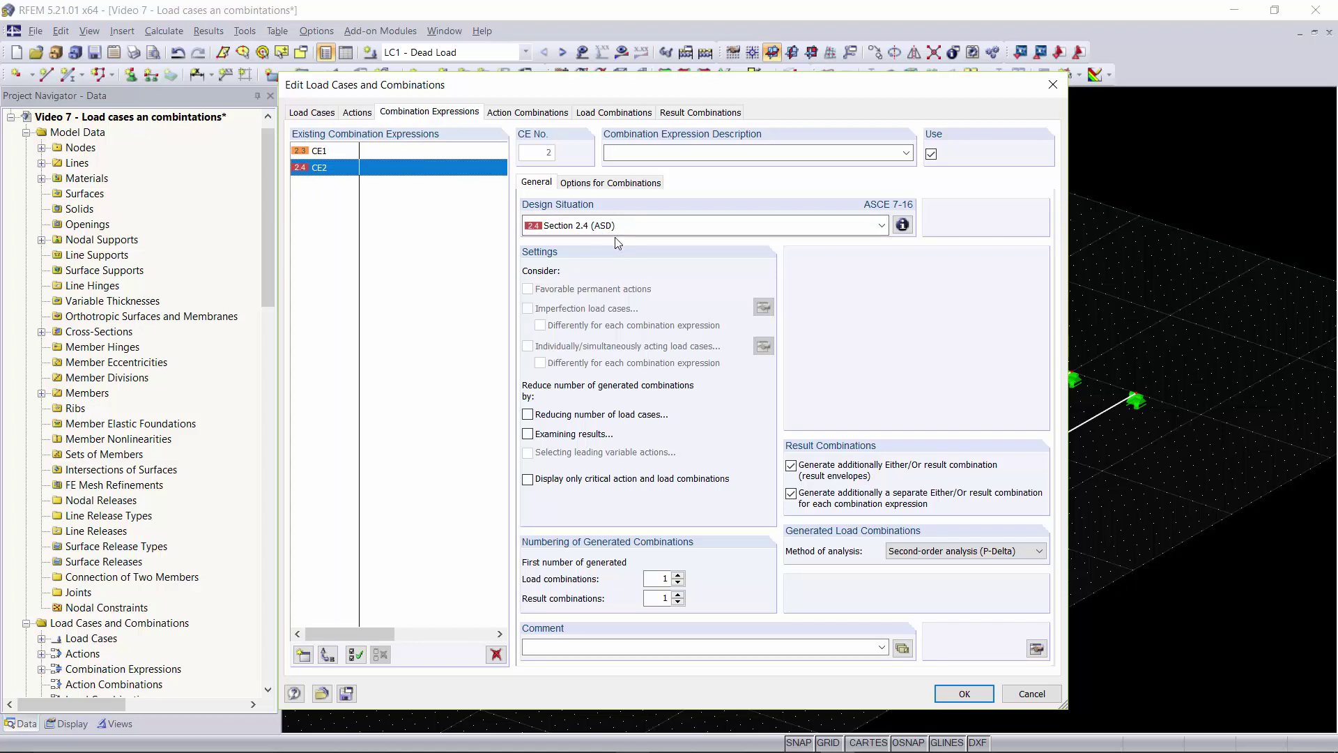
{"action": "left_click", "coordinate": [453, 152]}
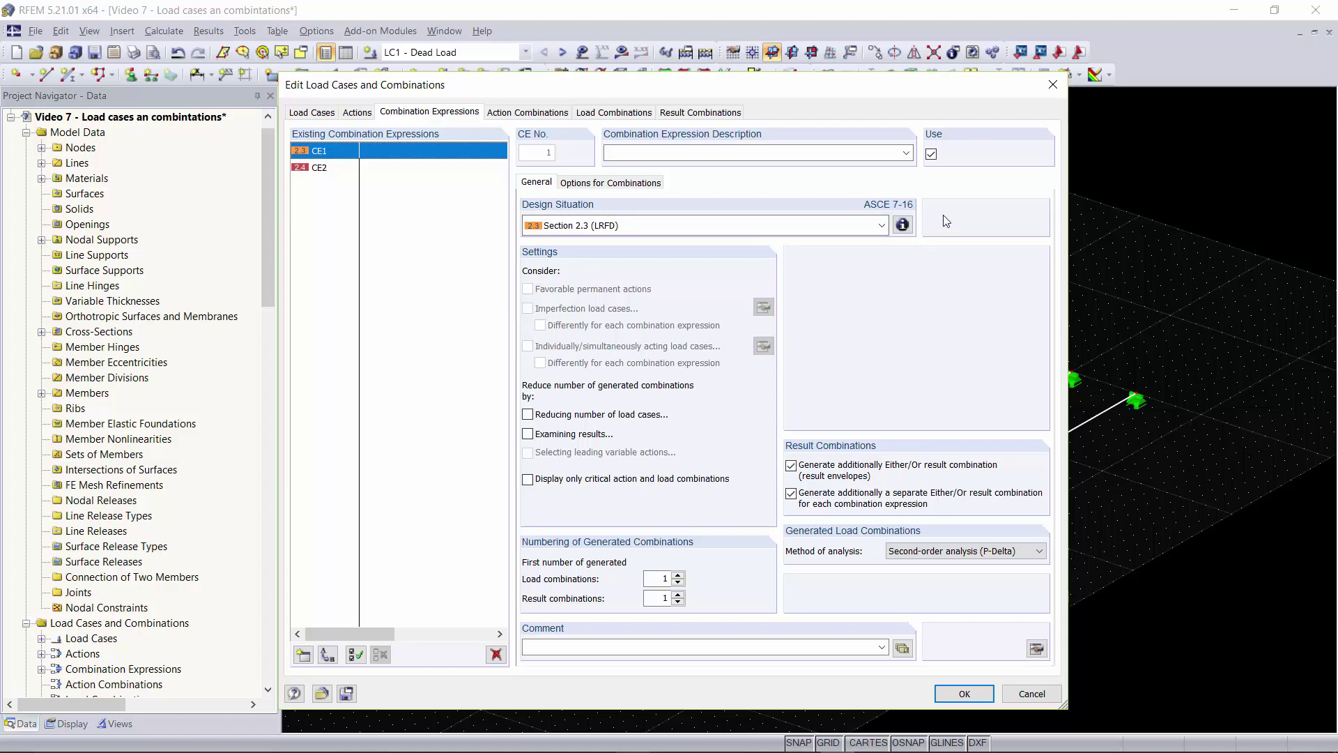
{"action": "left_click", "coordinate": [902, 225]}
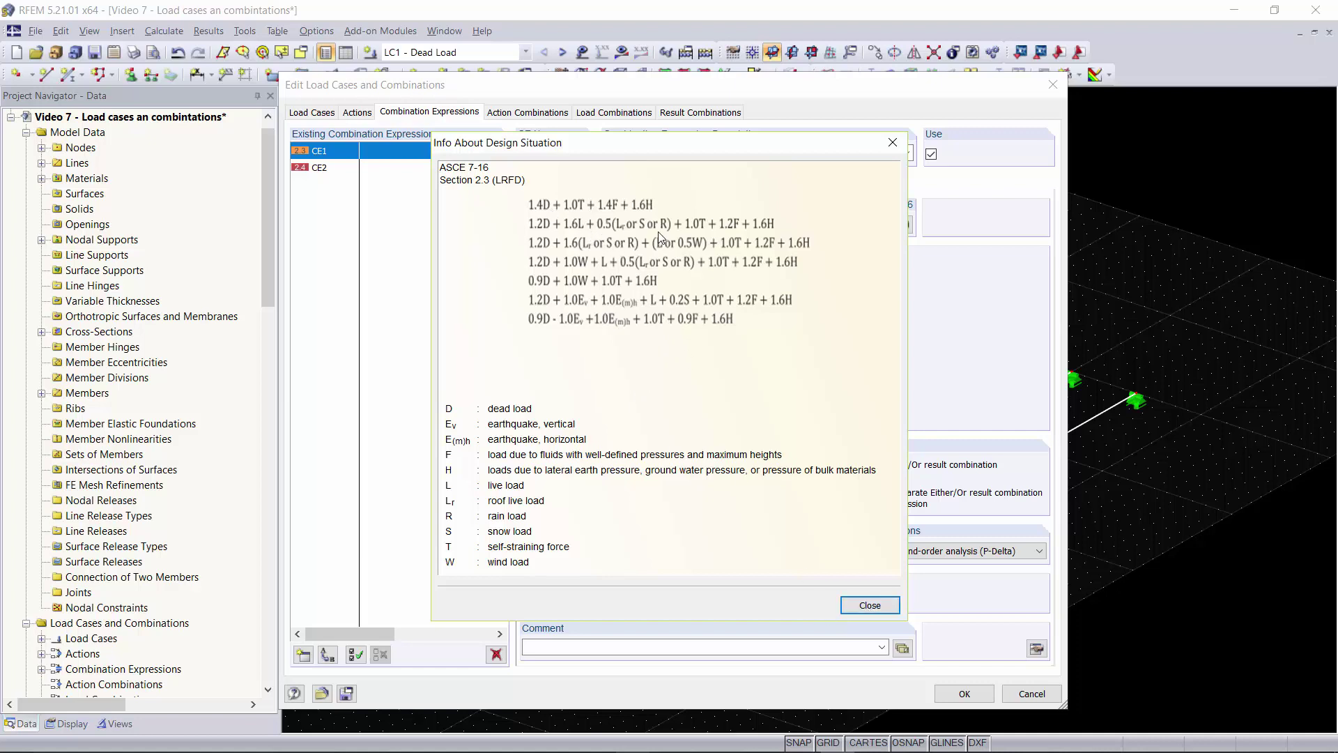
{"action": "left_click", "coordinate": [861, 606]}
Review the generated action combinations, checking the LRFD design situation info and the factored actions in several Section 2.4 (ASD) combinations.
{"action": "left_click", "coordinate": [549, 113]}
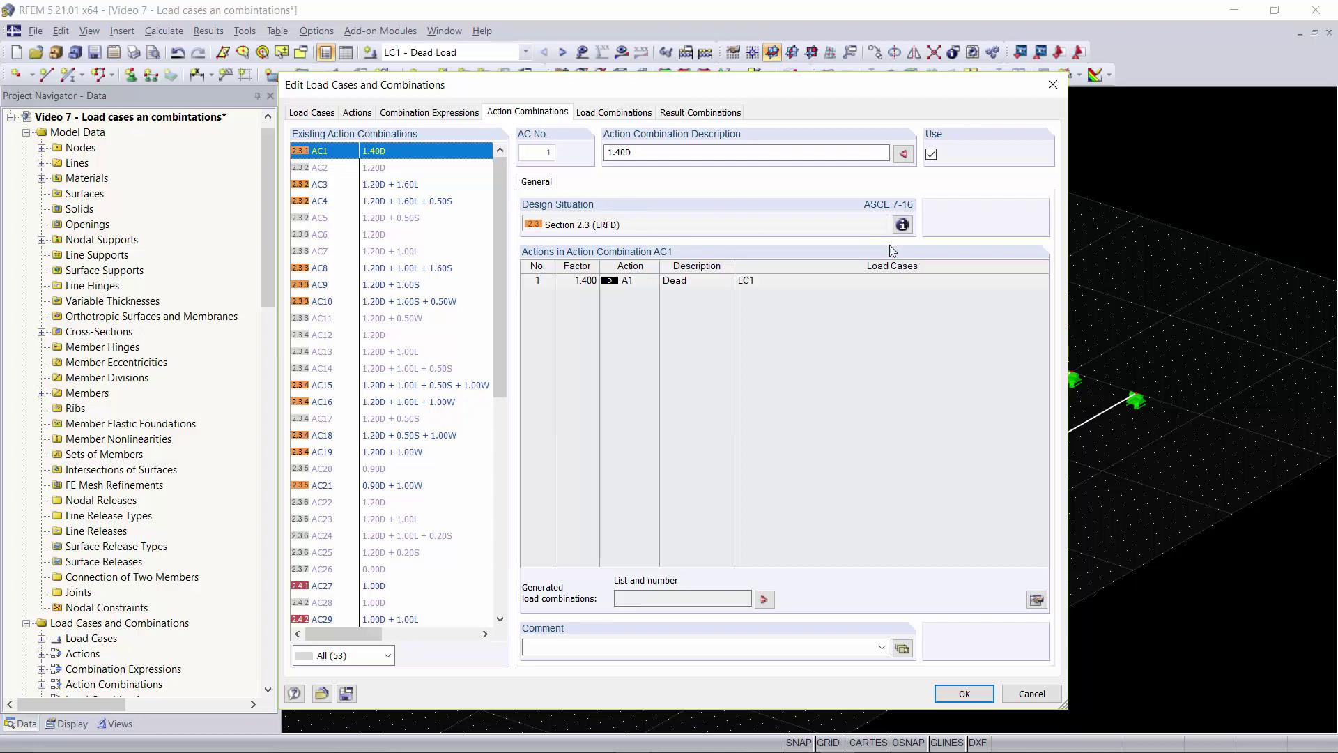
{"action": "left_click", "coordinate": [902, 225]}
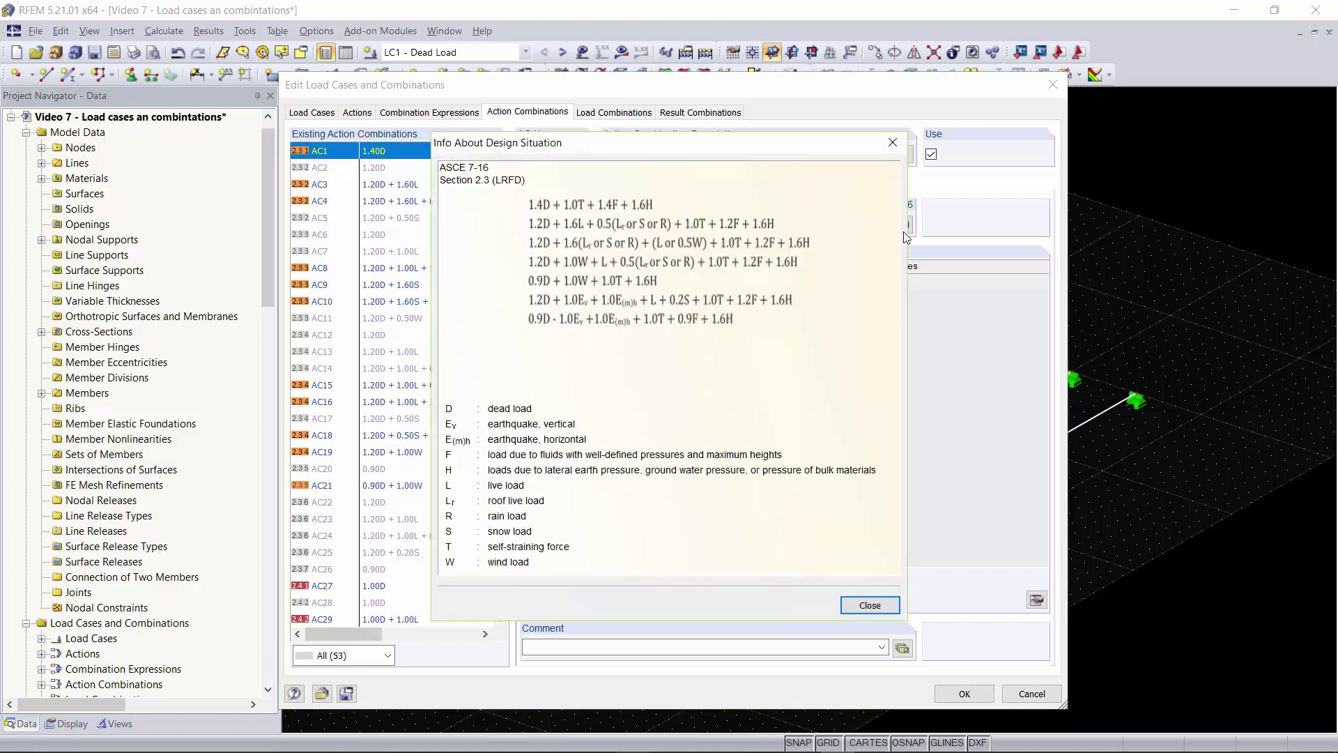
{"action": "left_click", "coordinate": [891, 143]}
{"action": "scroll", "coordinate": [402, 301], "scroll_direction": "down", "scroll_amount": 8}
{"action": "left_click", "coordinate": [404, 301]}
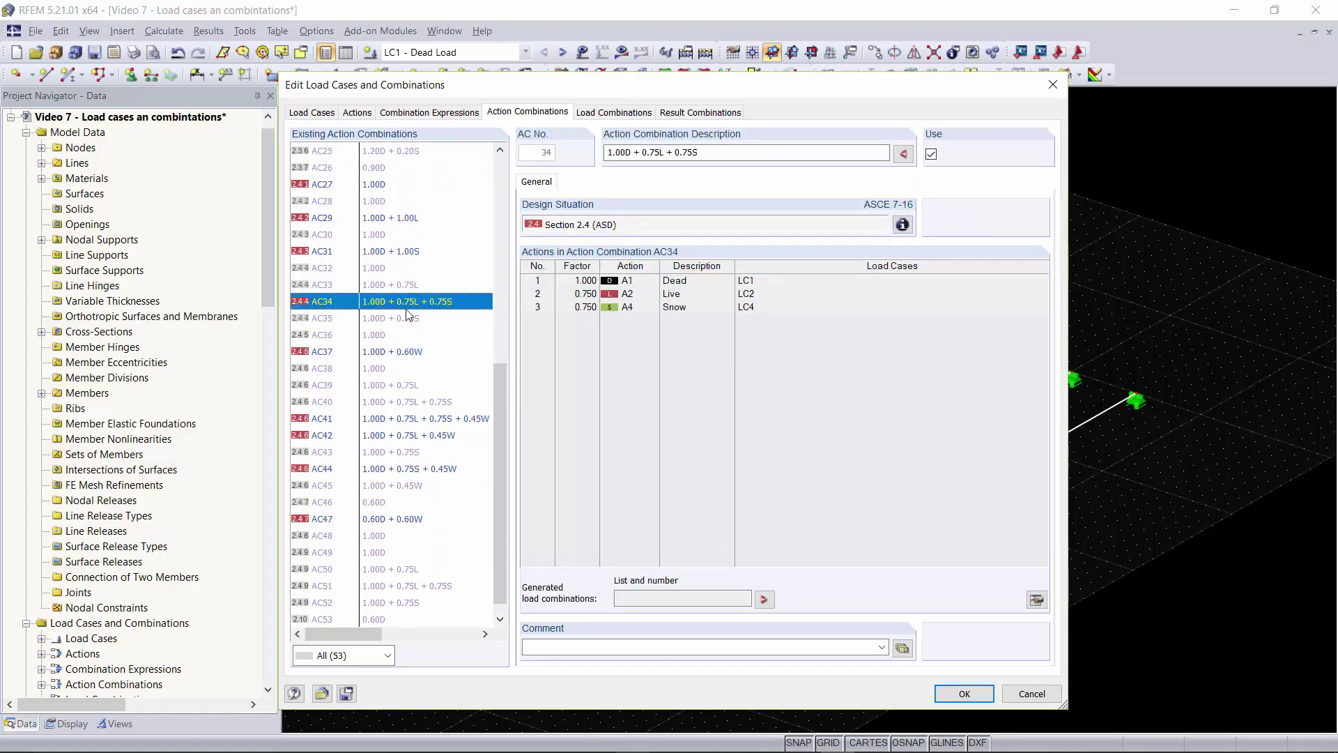
{"action": "left_click", "coordinate": [420, 353]}
{"action": "left_click", "coordinate": [416, 421]}
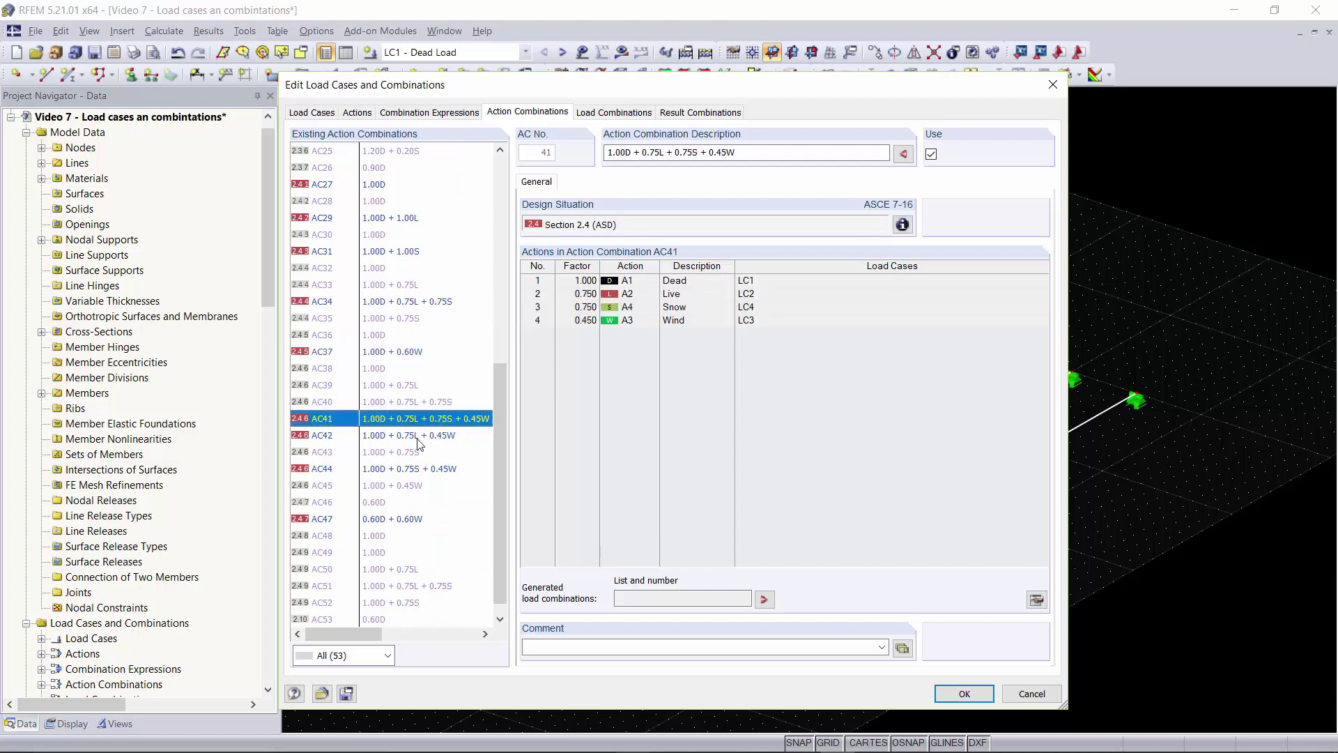
{"action": "left_click", "coordinate": [418, 439]}
{"action": "left_click", "coordinate": [426, 468]}
{"action": "key", "text": "Home"}
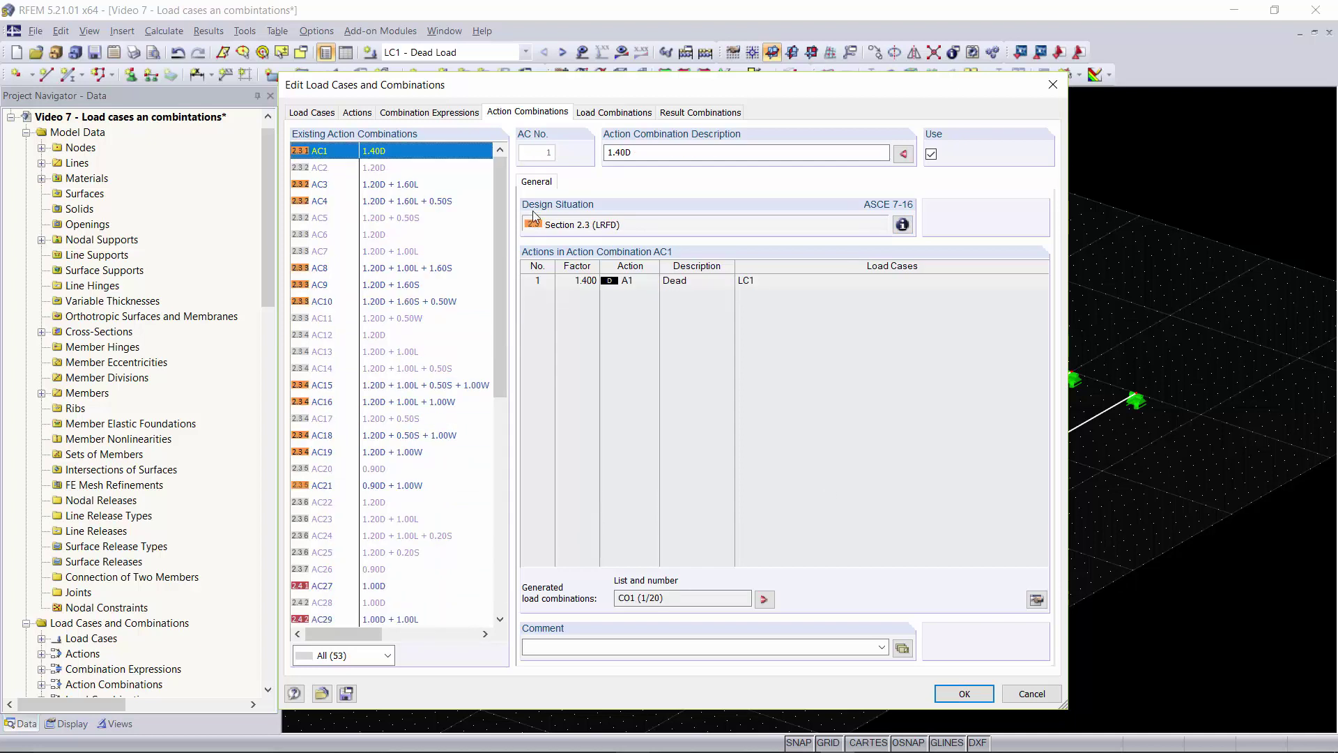
Review the generated load combinations, checking the factored load cases in several Section 2.3 combinations from CO3 to CO9.
{"action": "left_click", "coordinate": [615, 114]}
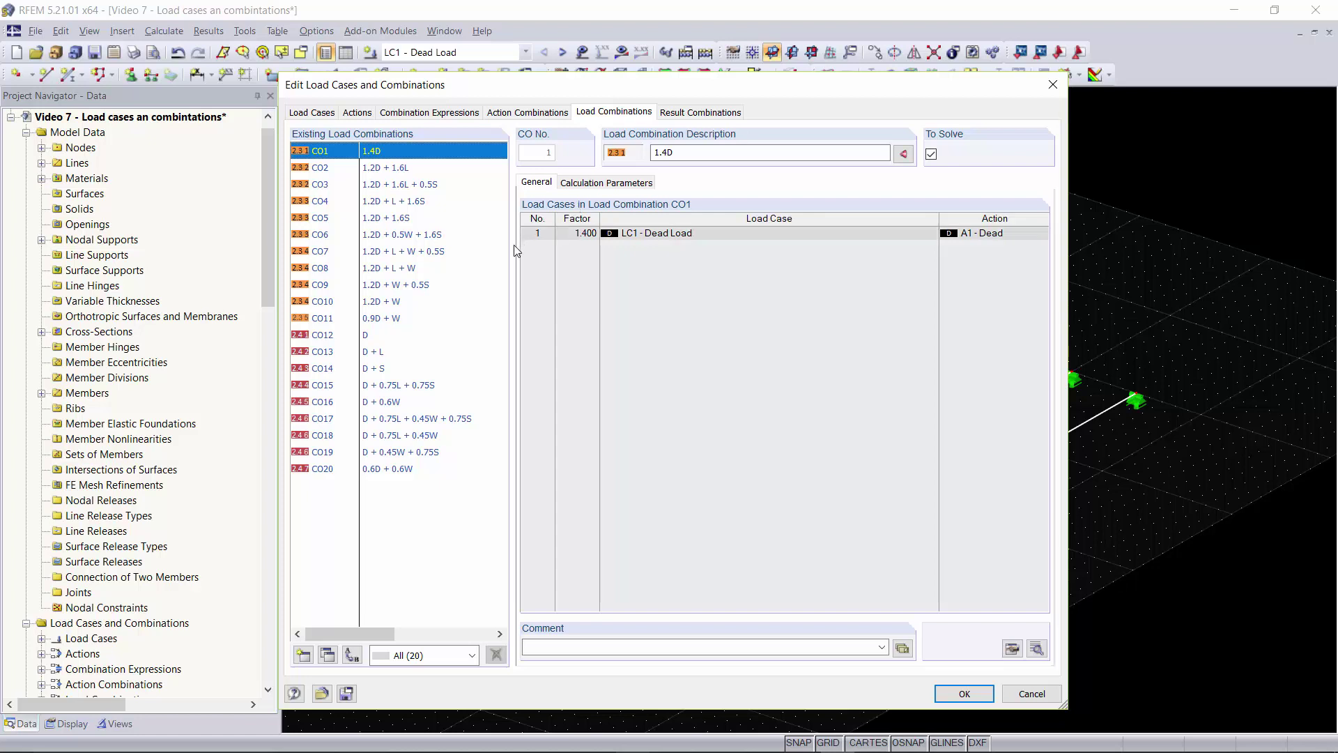
{"action": "left_click", "coordinate": [431, 190]}
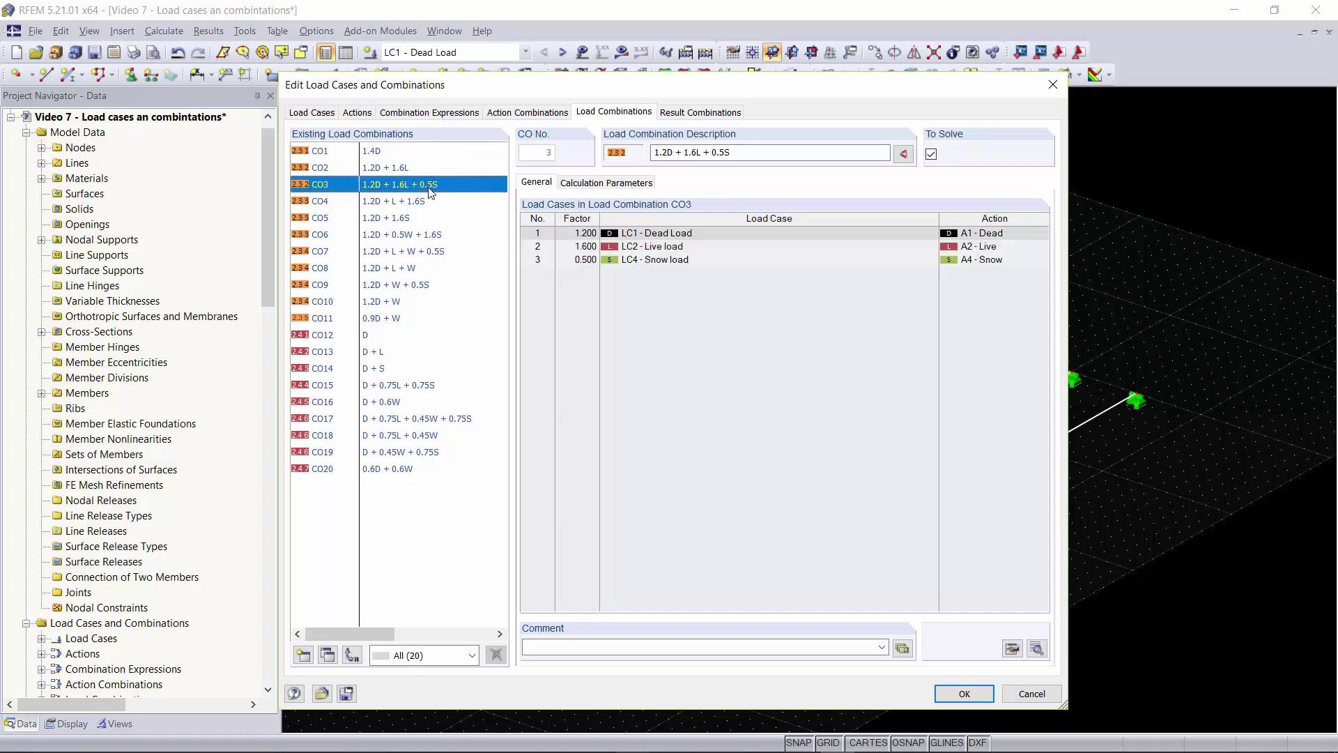
{"action": "left_click", "coordinate": [416, 205]}
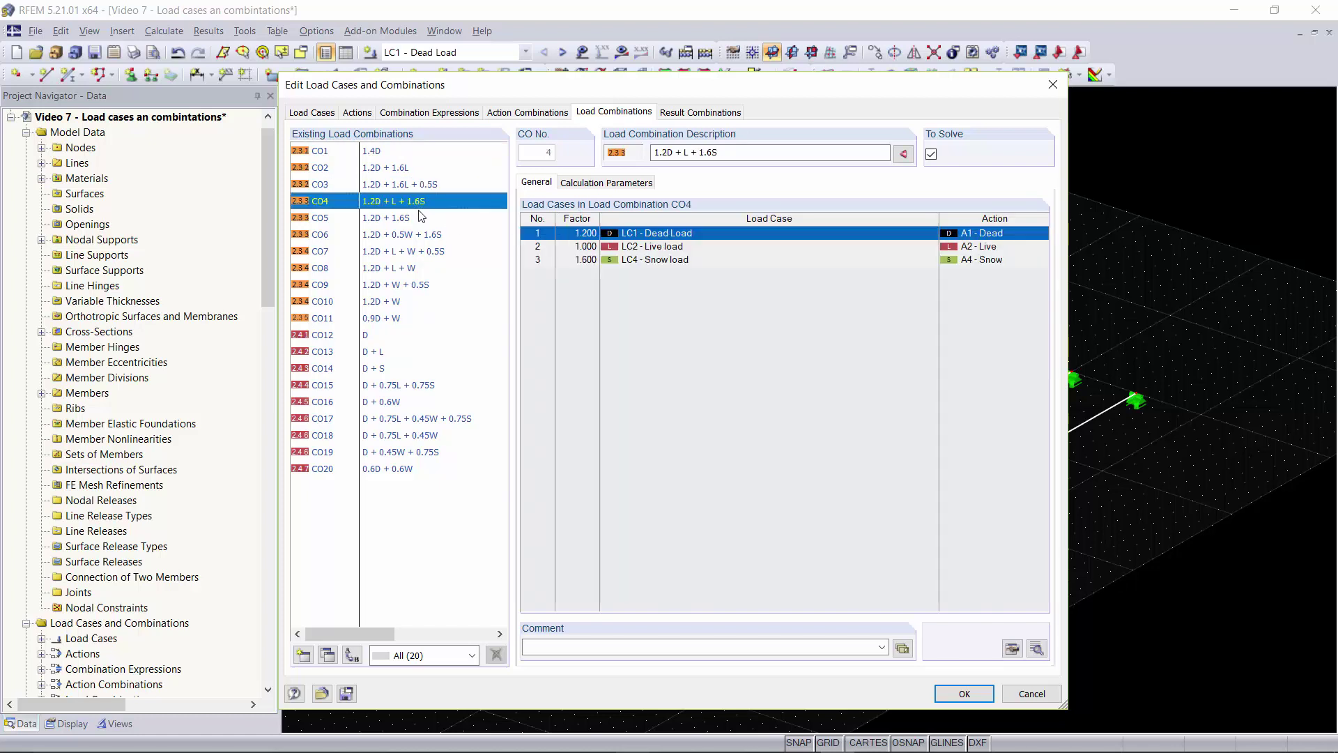
{"action": "left_click", "coordinate": [418, 218]}
{"action": "left_click", "coordinate": [419, 235]}
{"action": "left_click", "coordinate": [421, 252]}
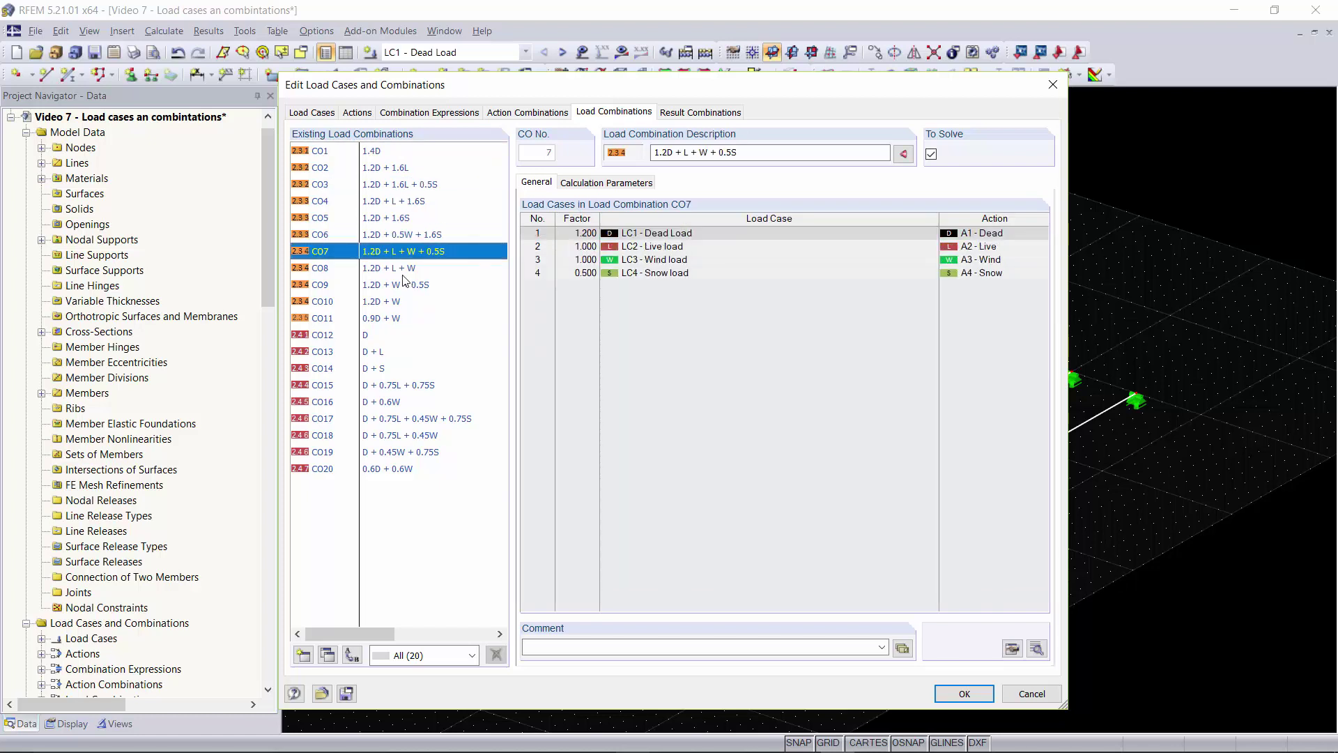
{"action": "left_click", "coordinate": [403, 270]}
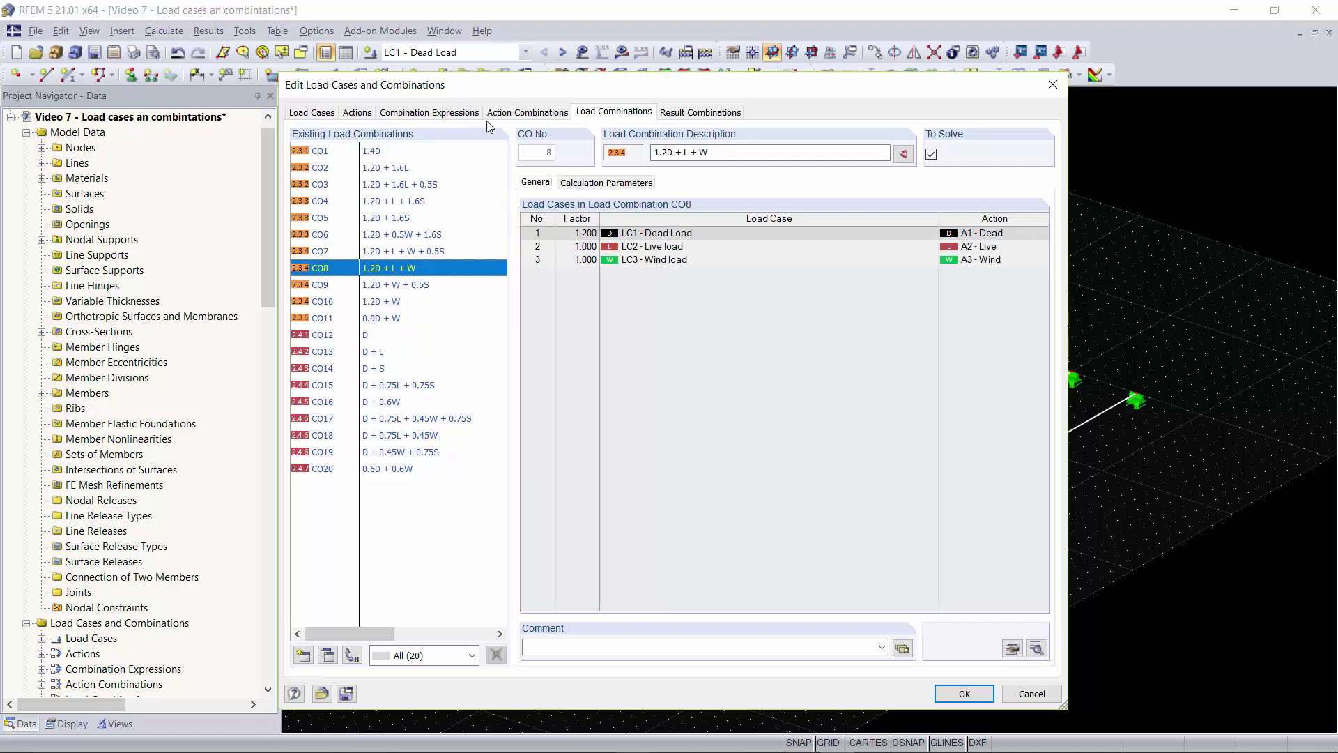
{"action": "left_click", "coordinate": [393, 286]}
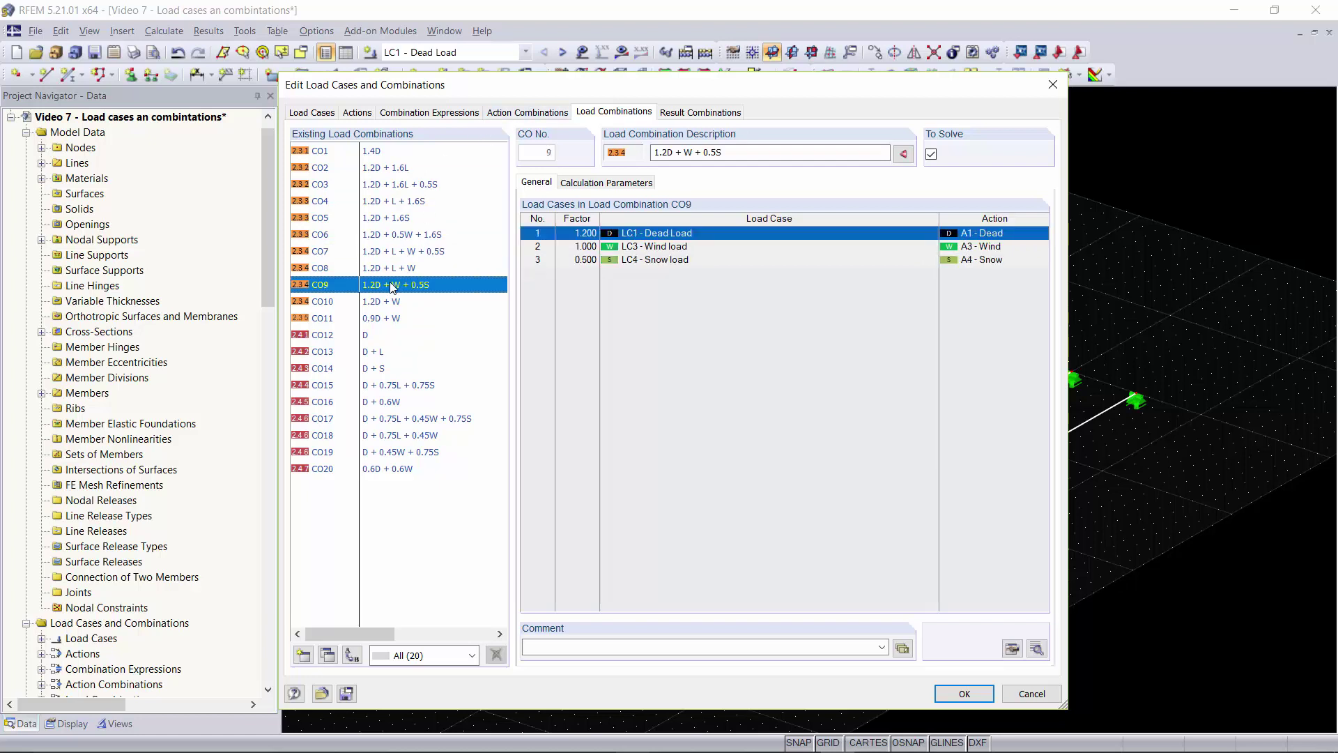
Compare the loading in result combinations RC1 and RC2, and accept the load cases and combinations.
{"action": "left_click", "coordinate": [696, 115]}
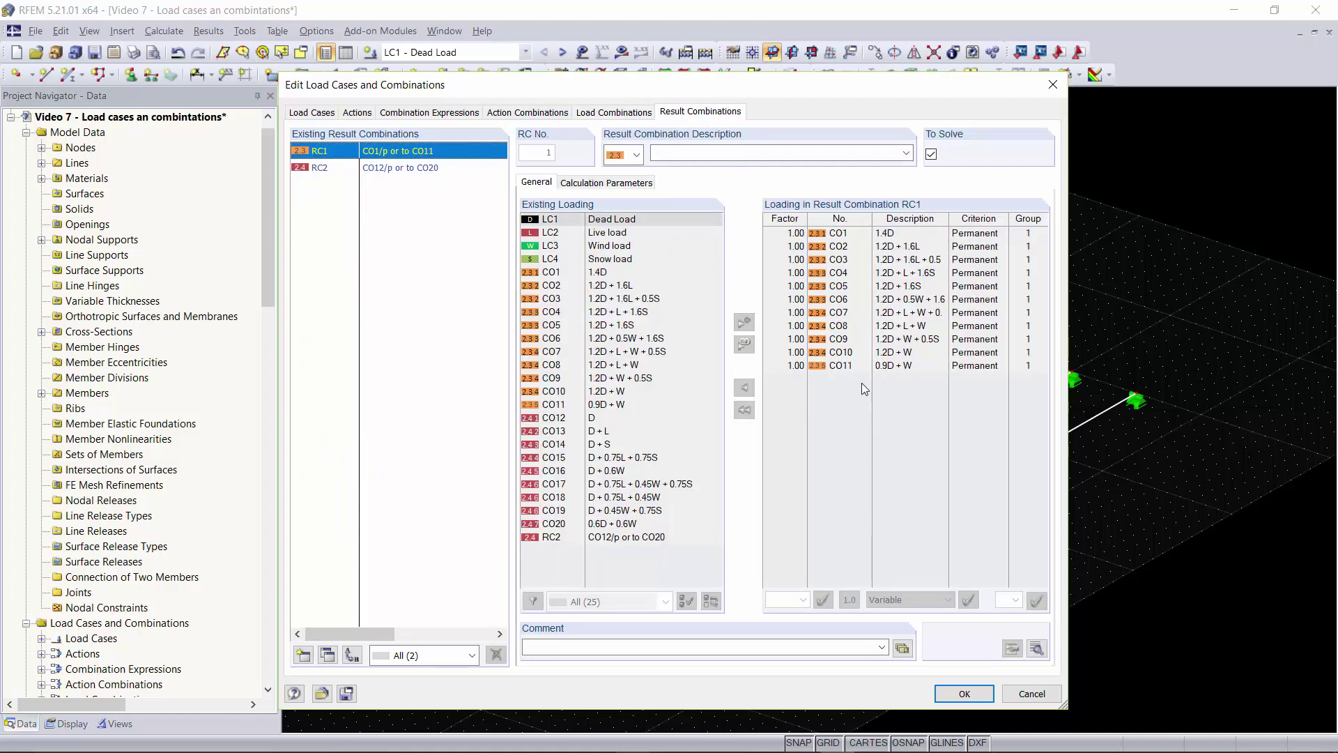
{"action": "left_click", "coordinate": [418, 168]}
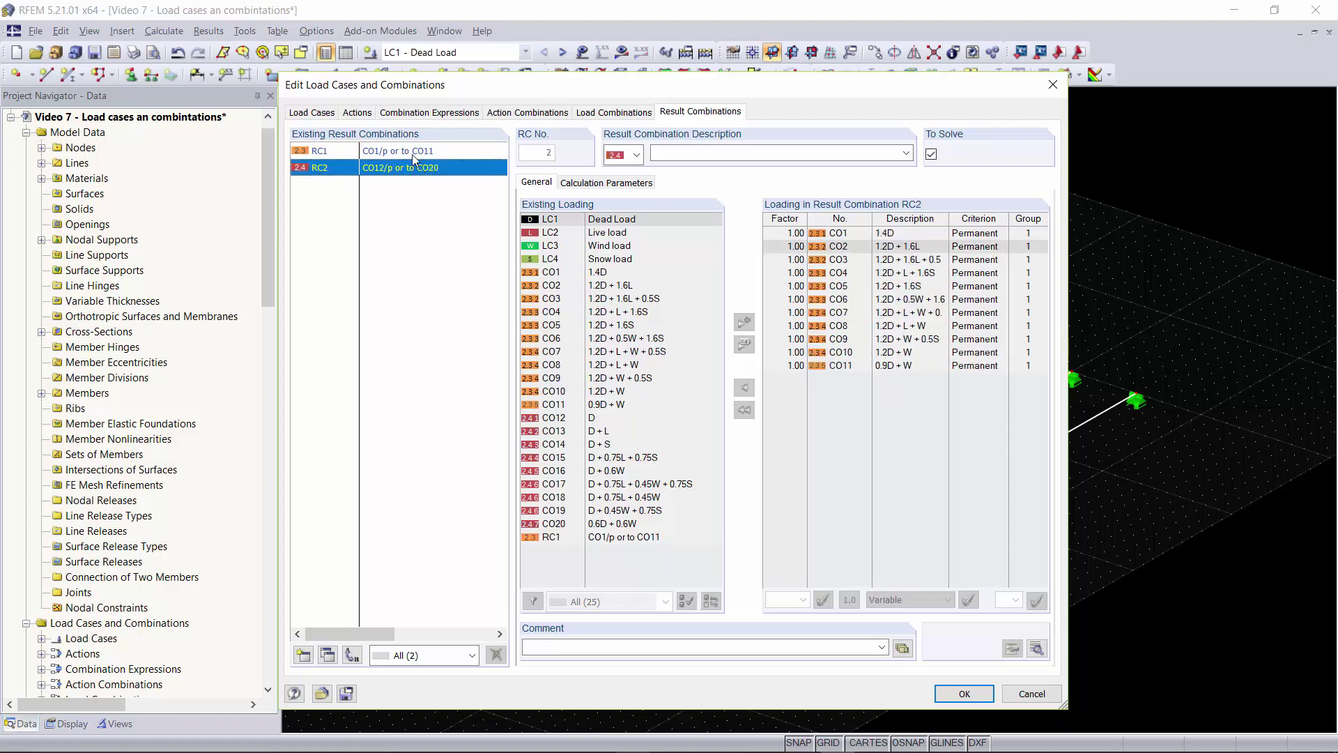
{"action": "left_click", "coordinate": [418, 156]}
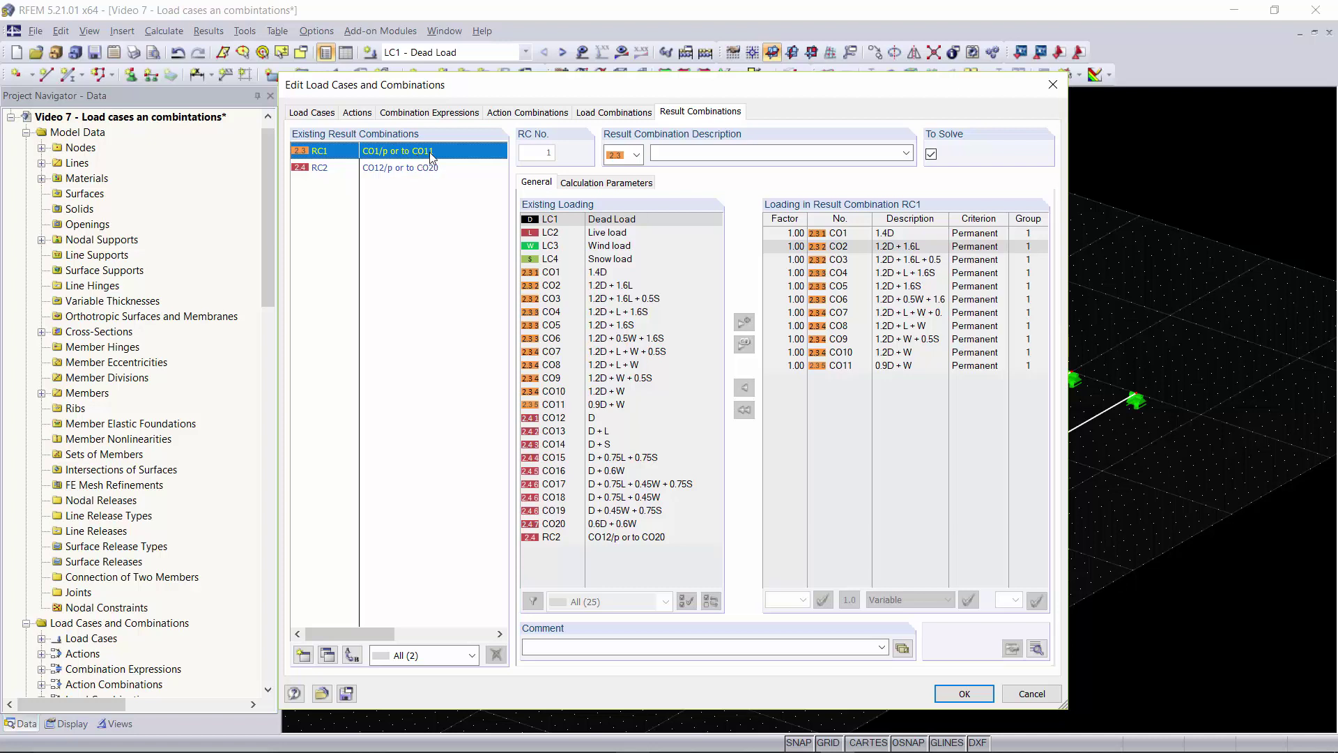
{"action": "left_click", "coordinate": [431, 168]}
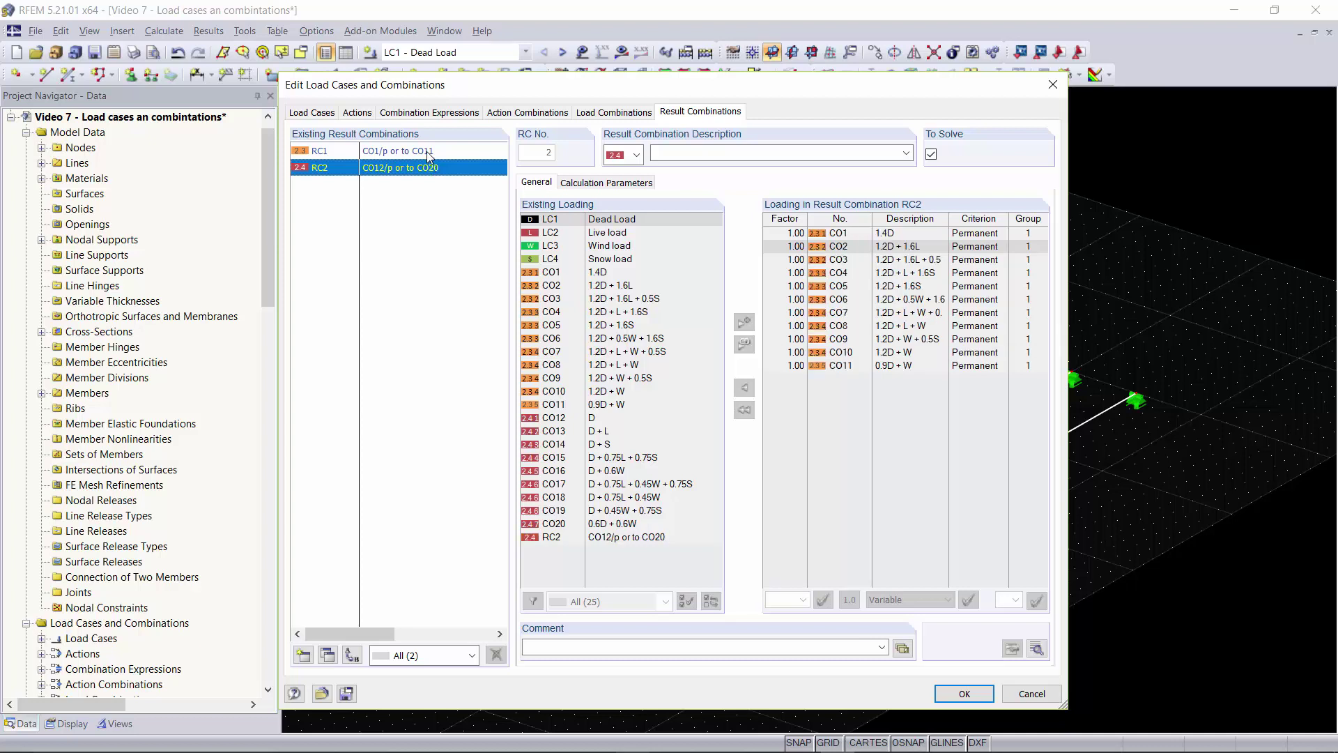
{"action": "left_click", "coordinate": [964, 693]}
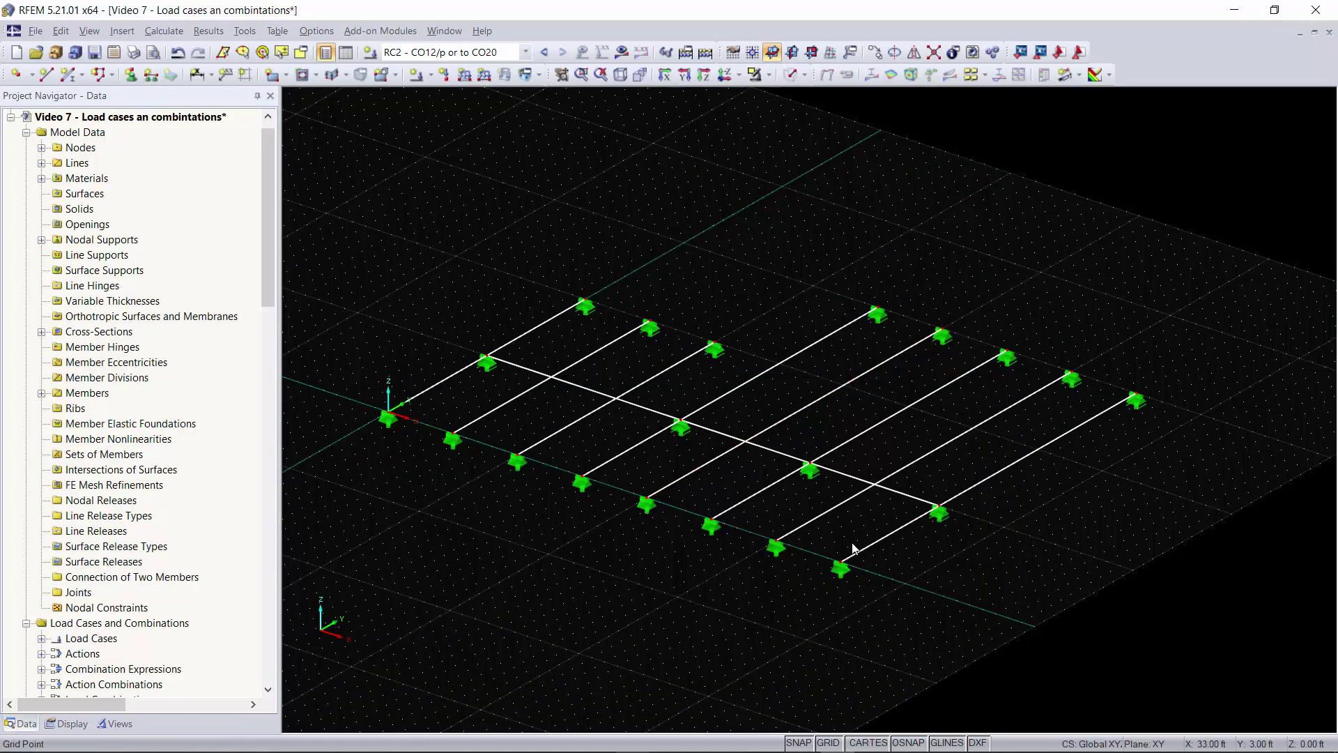
Customize the toolbar by adding the Generate Member Loads from Area Loads via Plane command among the existing load tools.
{"action": "scroll", "coordinate": [649, 568], "scroll_direction": "down", "scroll_amount": 1}
{"action": "middle_click_drag", "start_coordinate": [649, 569], "coordinate": [656, 495]}
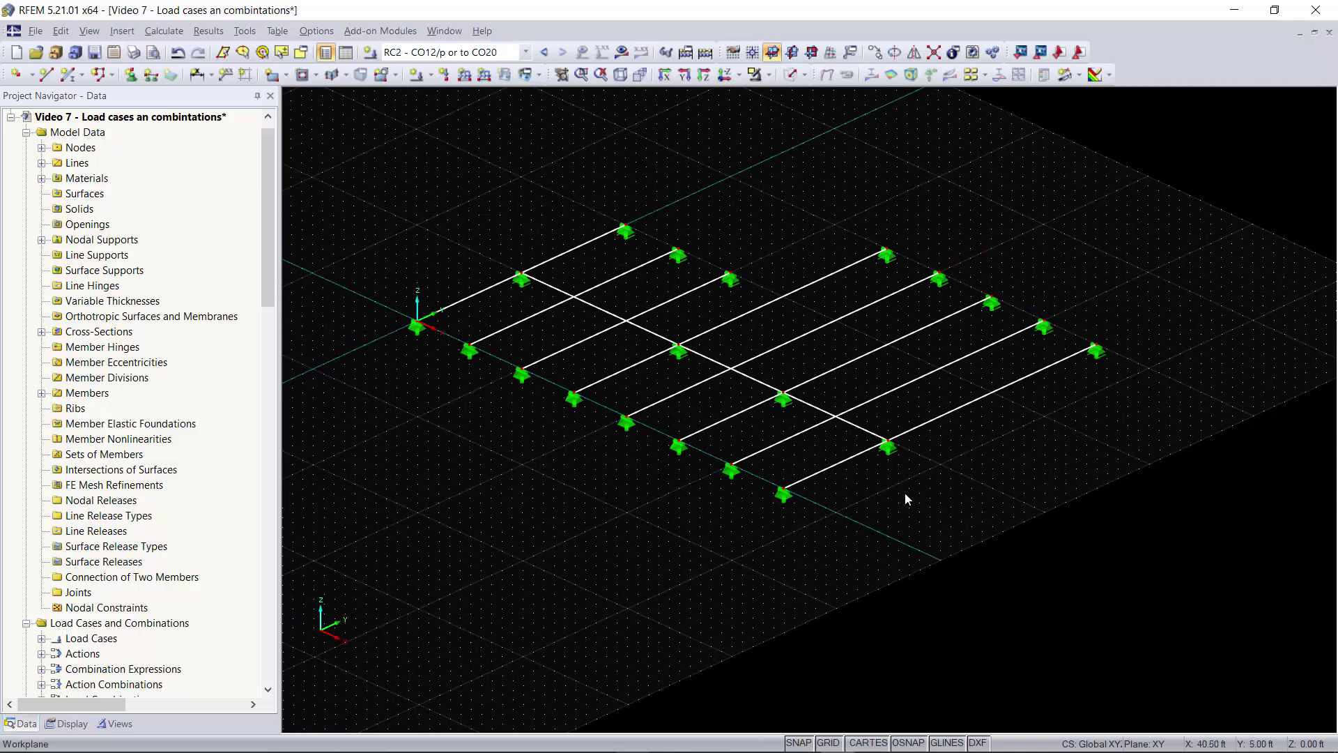
{"action": "middle_click_drag", "start_coordinate": [936, 466], "coordinate": [941, 477]}
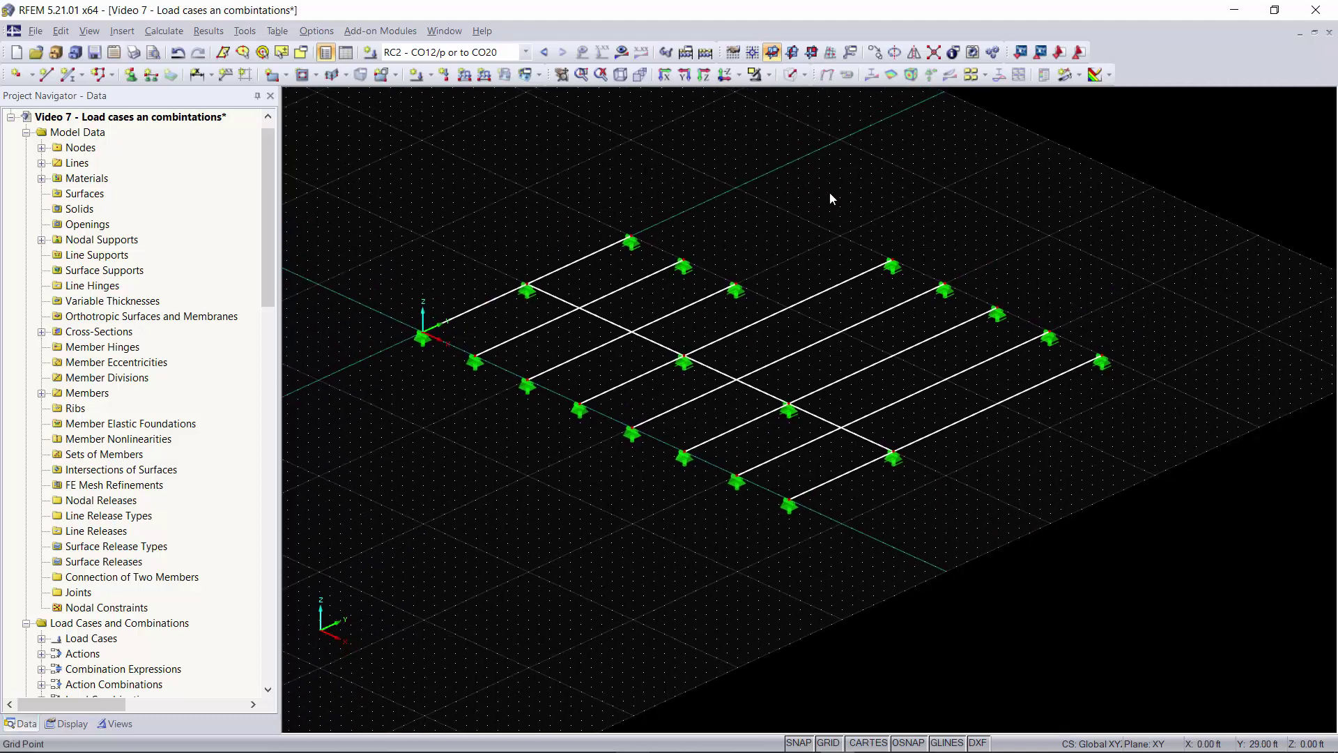
{"action": "right_click", "coordinate": [1160, 78]}
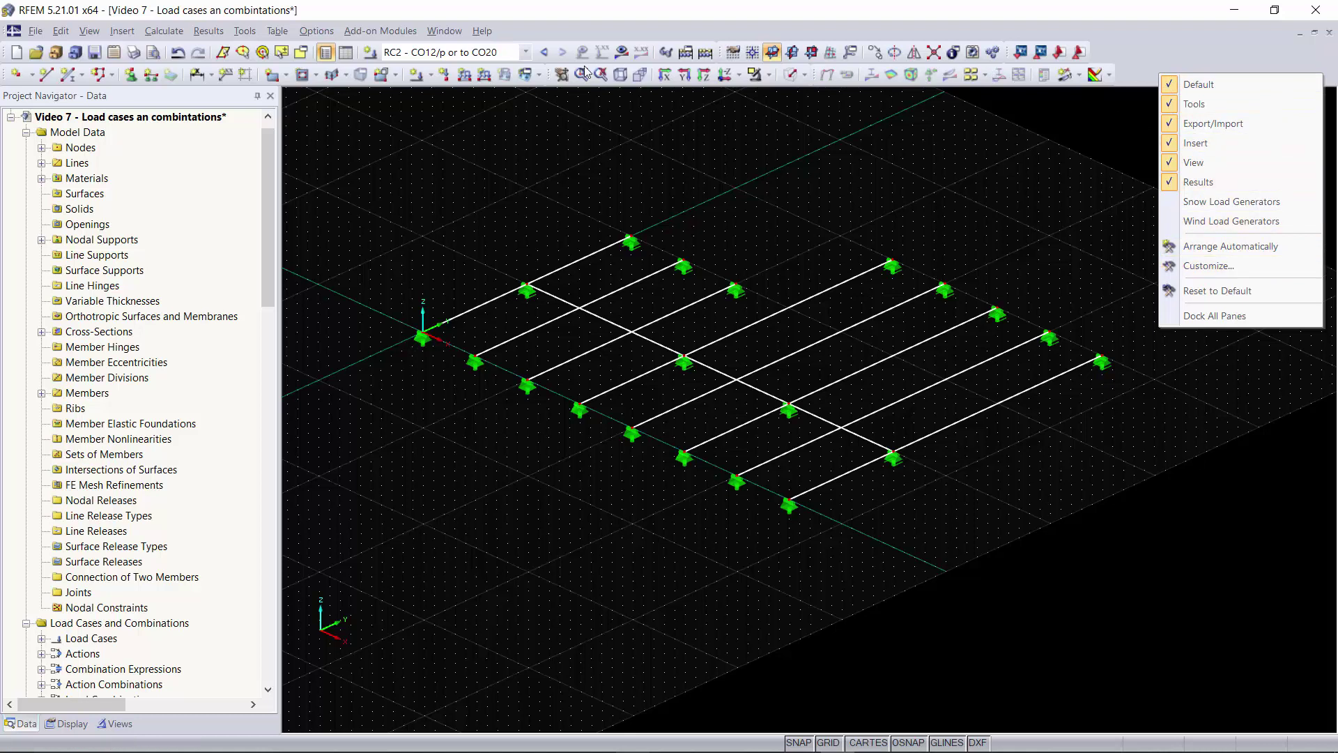
{"action": "right_click", "coordinate": [1151, 67]}
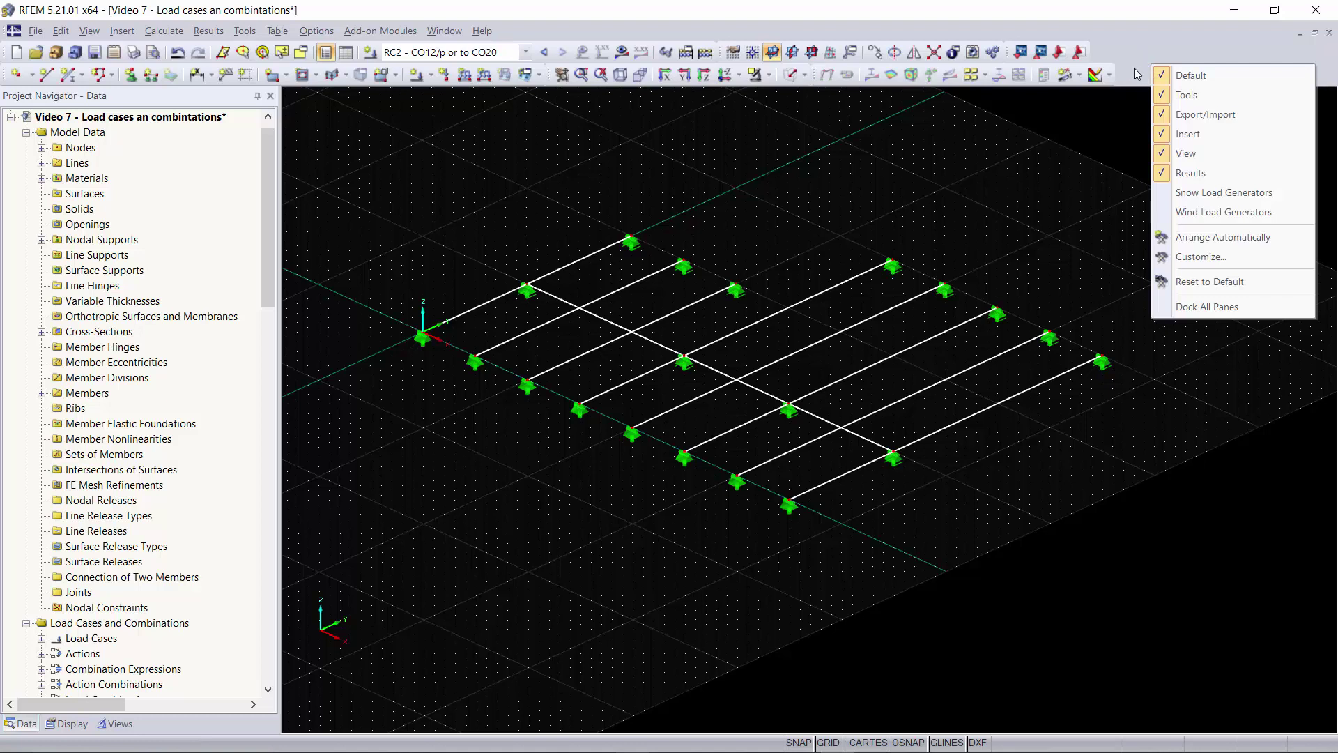
{"action": "left_click", "coordinate": [1220, 257]}
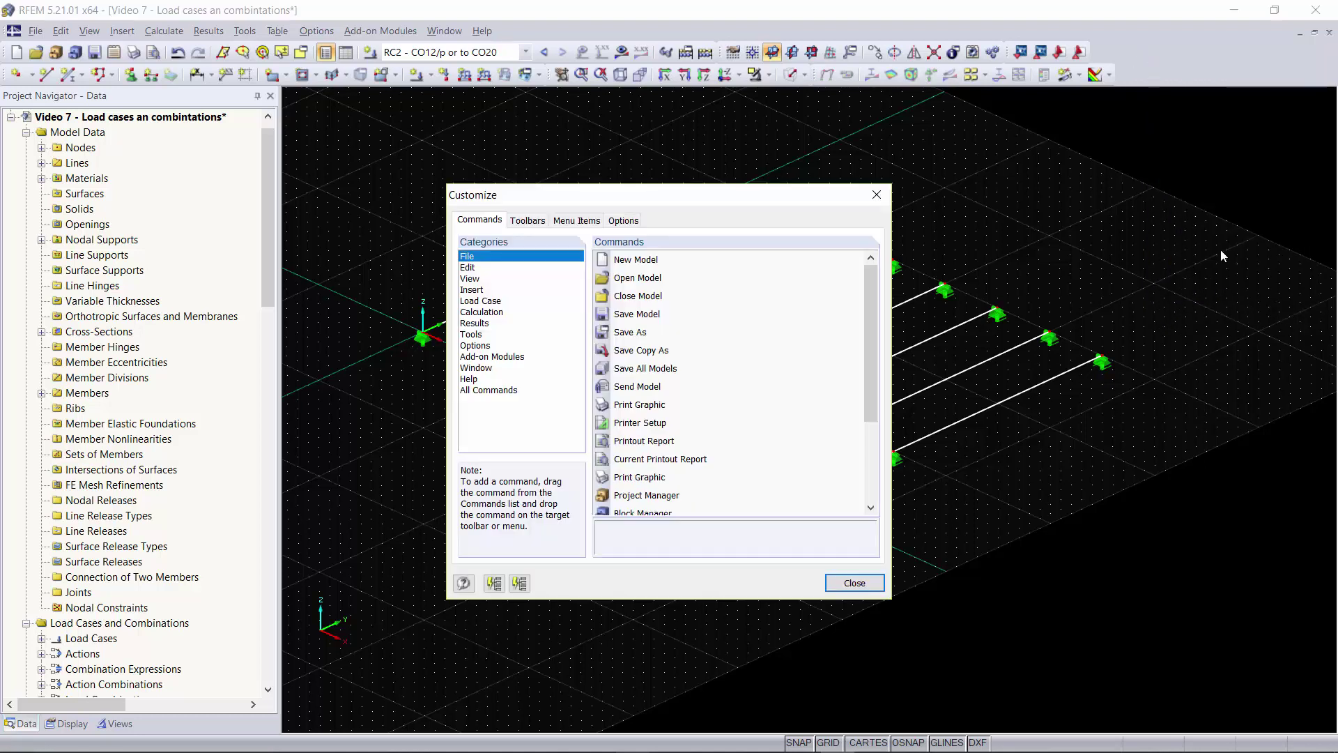
{"action": "left_click_drag", "start_coordinate": [545, 200], "coordinate": [548, 178]}
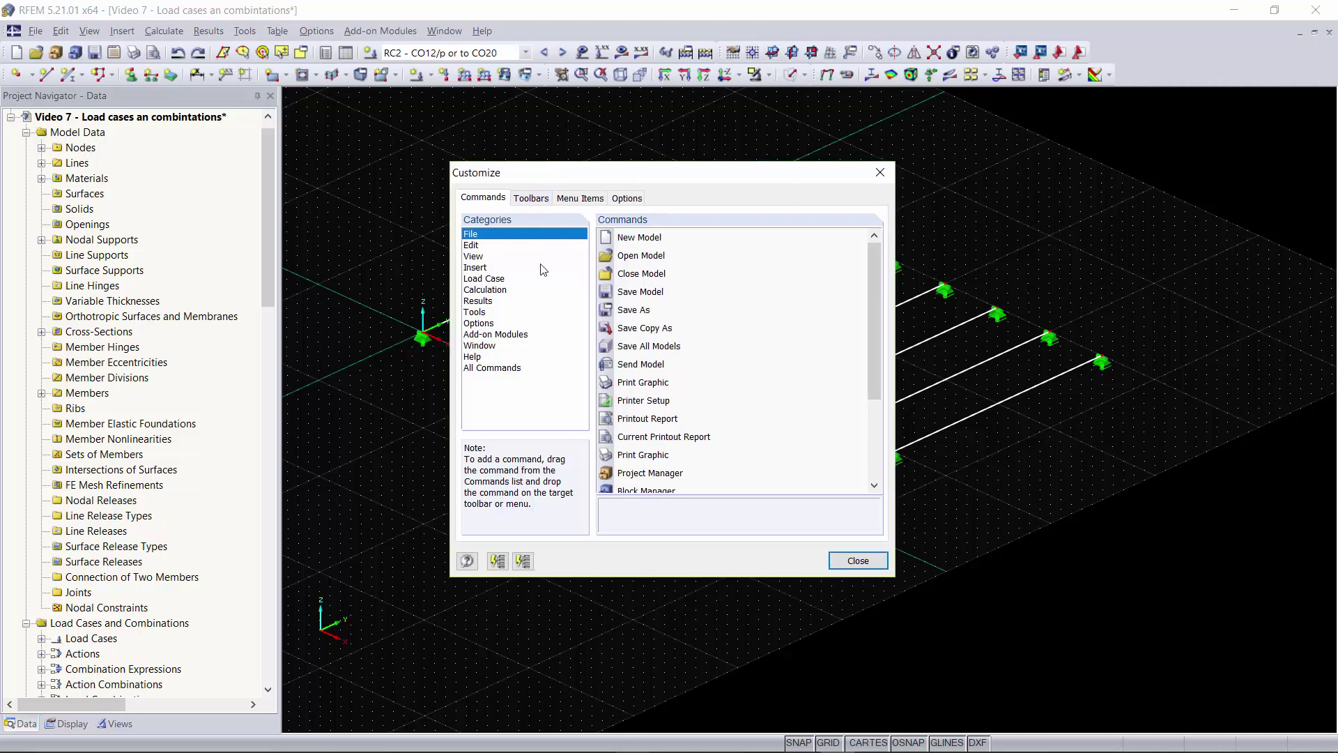
{"action": "left_click", "coordinate": [475, 311]}
{"action": "left_click_drag", "start_coordinate": [874, 263], "coordinate": [873, 365]}
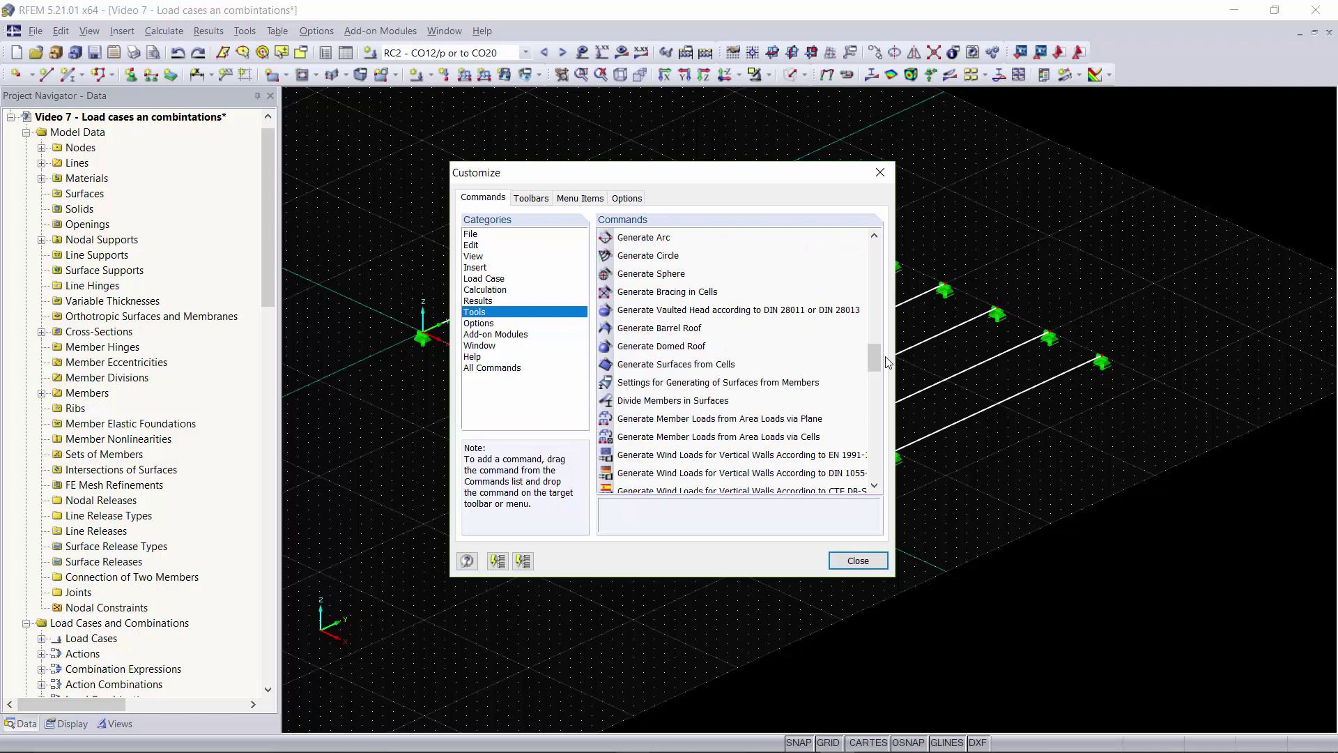
{"action": "left_click", "coordinate": [720, 419]}
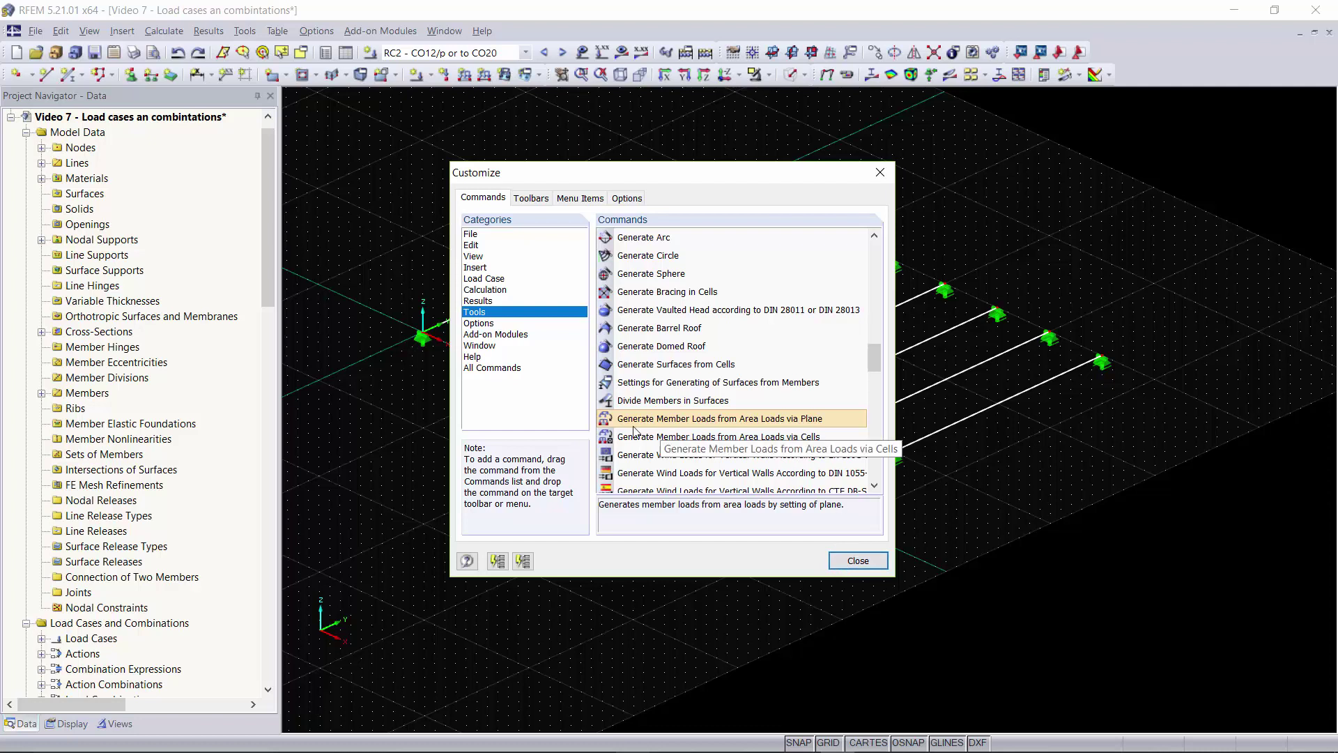
{"action": "mouse_move", "coordinate": [620, 426]}
{"action": "left_mouse_down"}
{"action": "mouse_move", "coordinate": [621, 393]}
{"action": "mouse_move", "coordinate": [620, 409]}
{"action": "mouse_move", "coordinate": [473, 77]}
{"action": "left_mouse_up"}
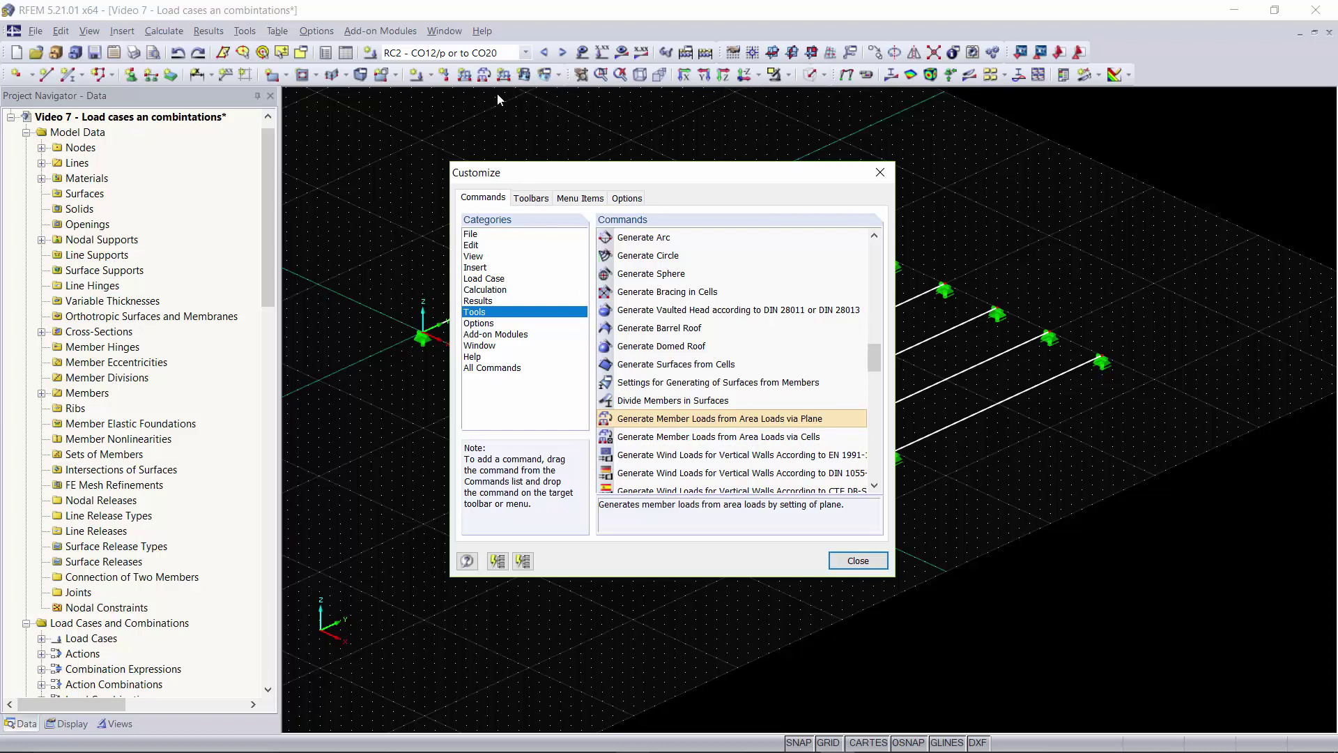
{"action": "left_click", "coordinate": [836, 558]}
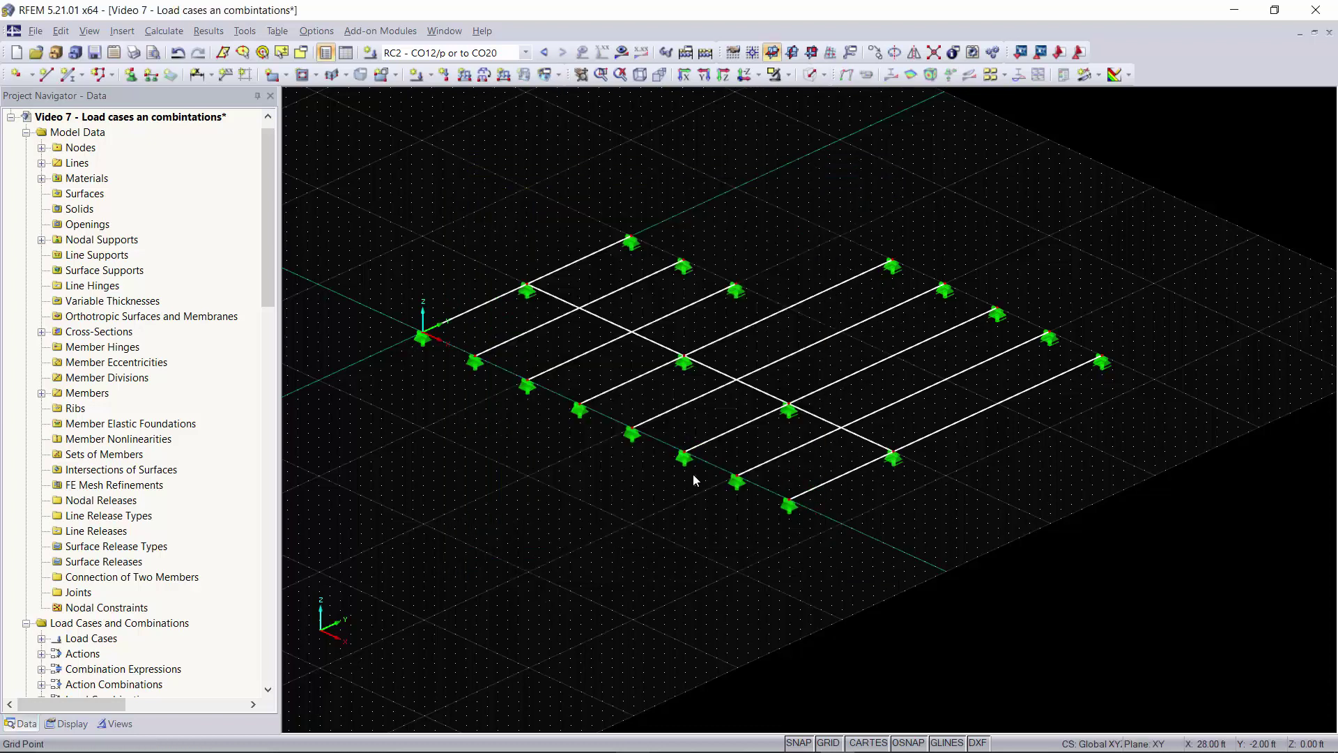
Start converting area loads to member loads via planes for LC2 - Live load, with a uniform magnitude of 0.021 ksf.
{"action": "left_click", "coordinate": [485, 75]}
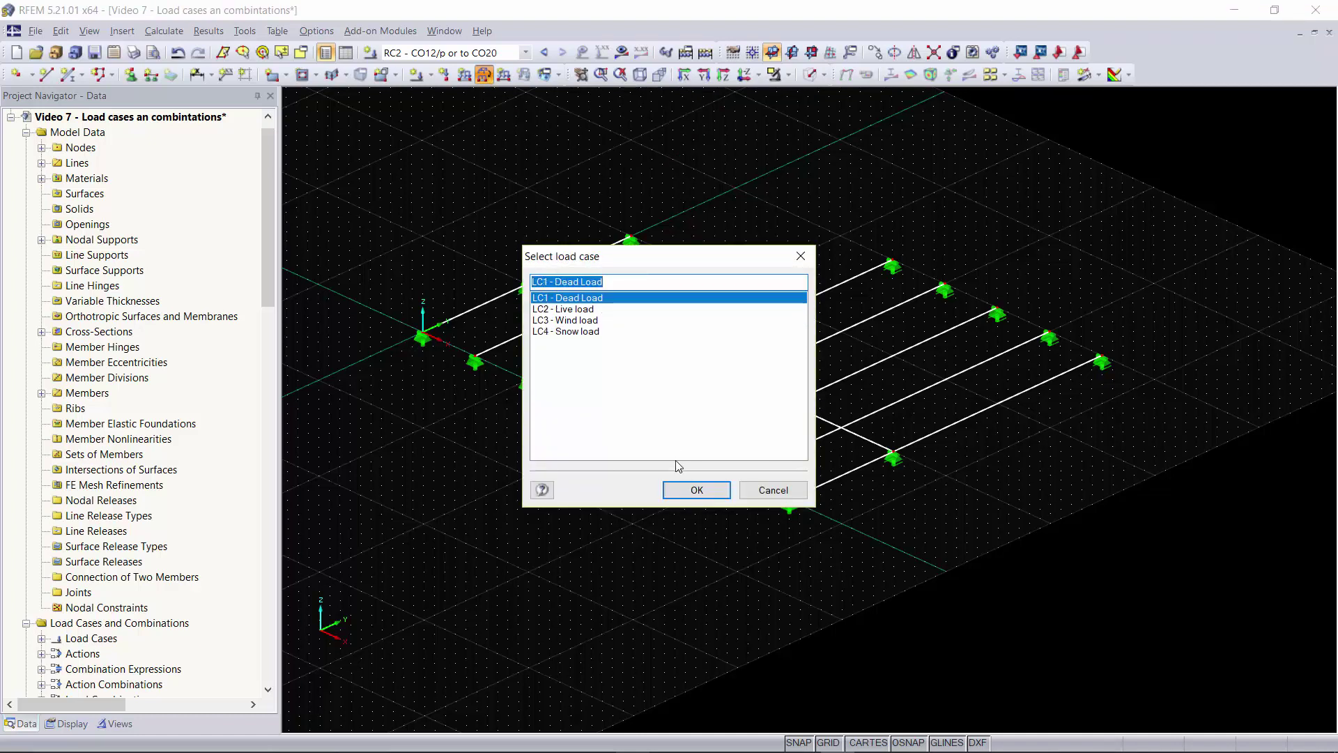
{"action": "left_click", "coordinate": [594, 310]}
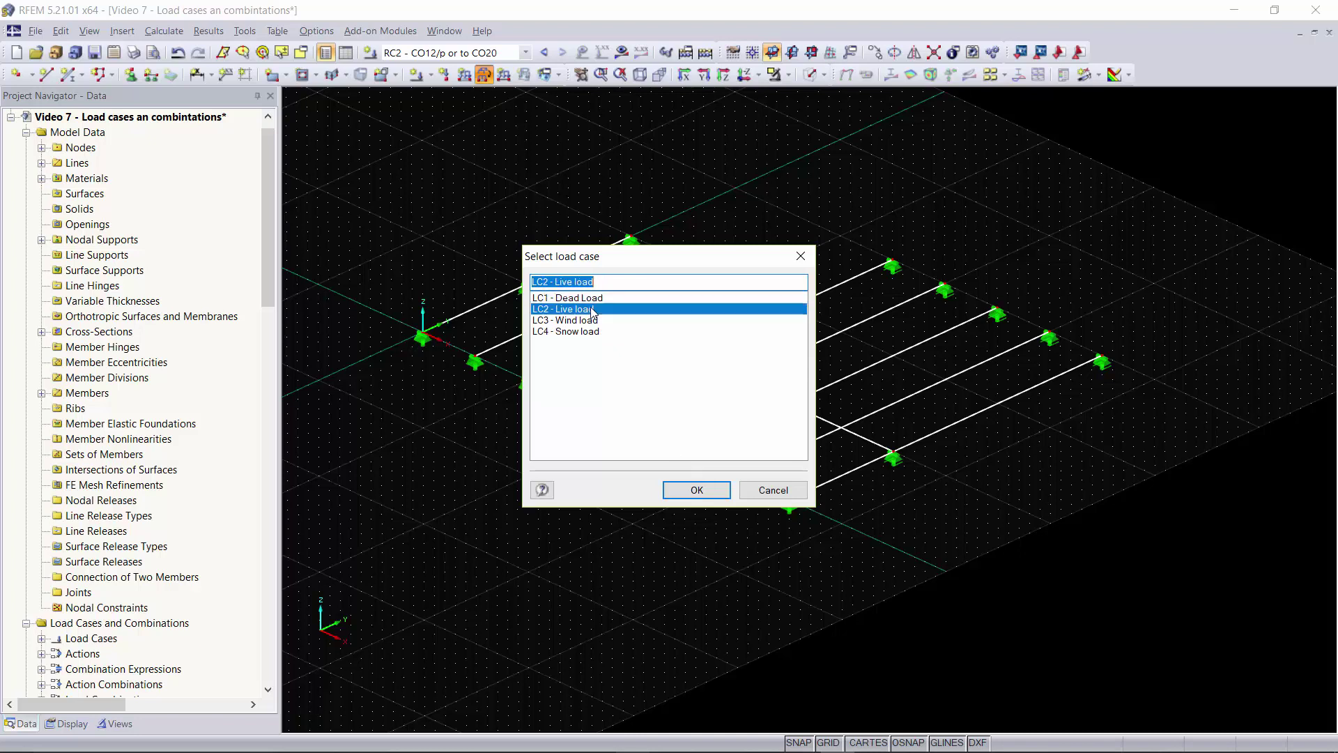
{"action": "left_click", "coordinate": [688, 492]}
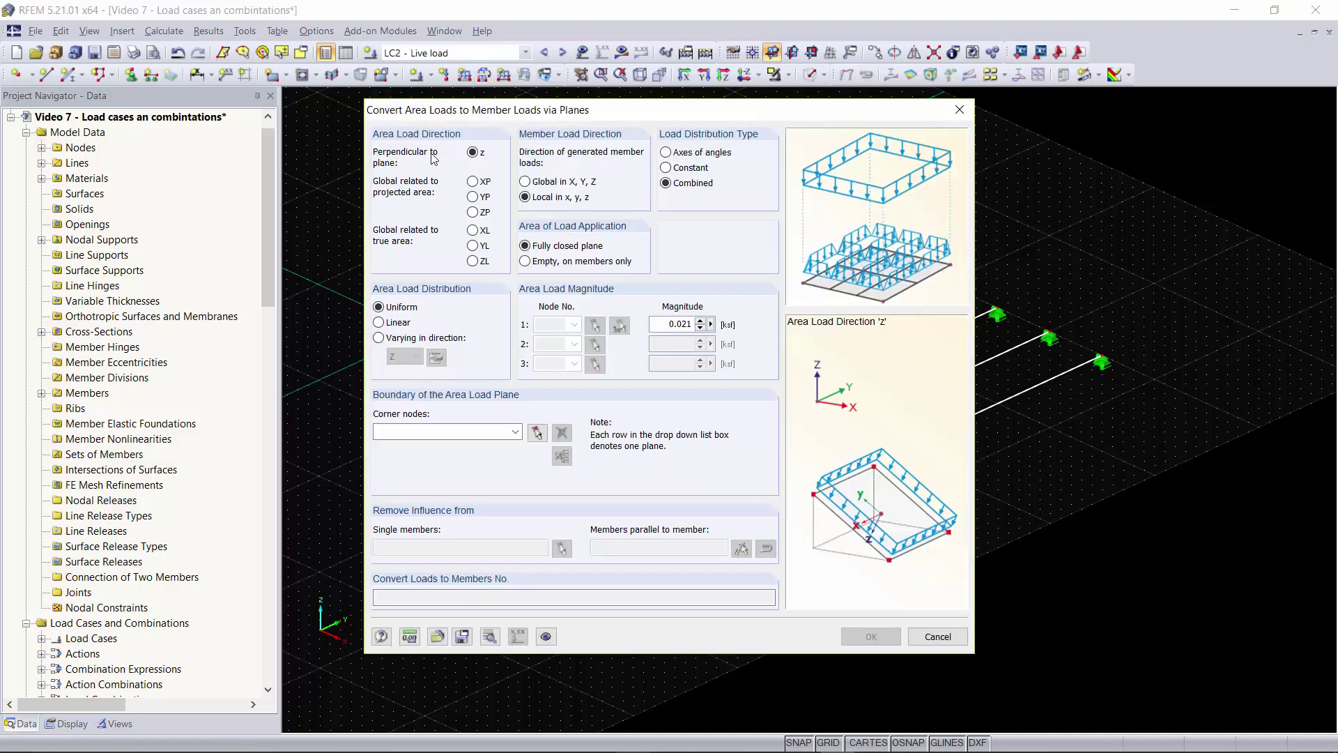
{"action": "left_click_drag", "start_coordinate": [584, 112], "coordinate": [567, 82]}
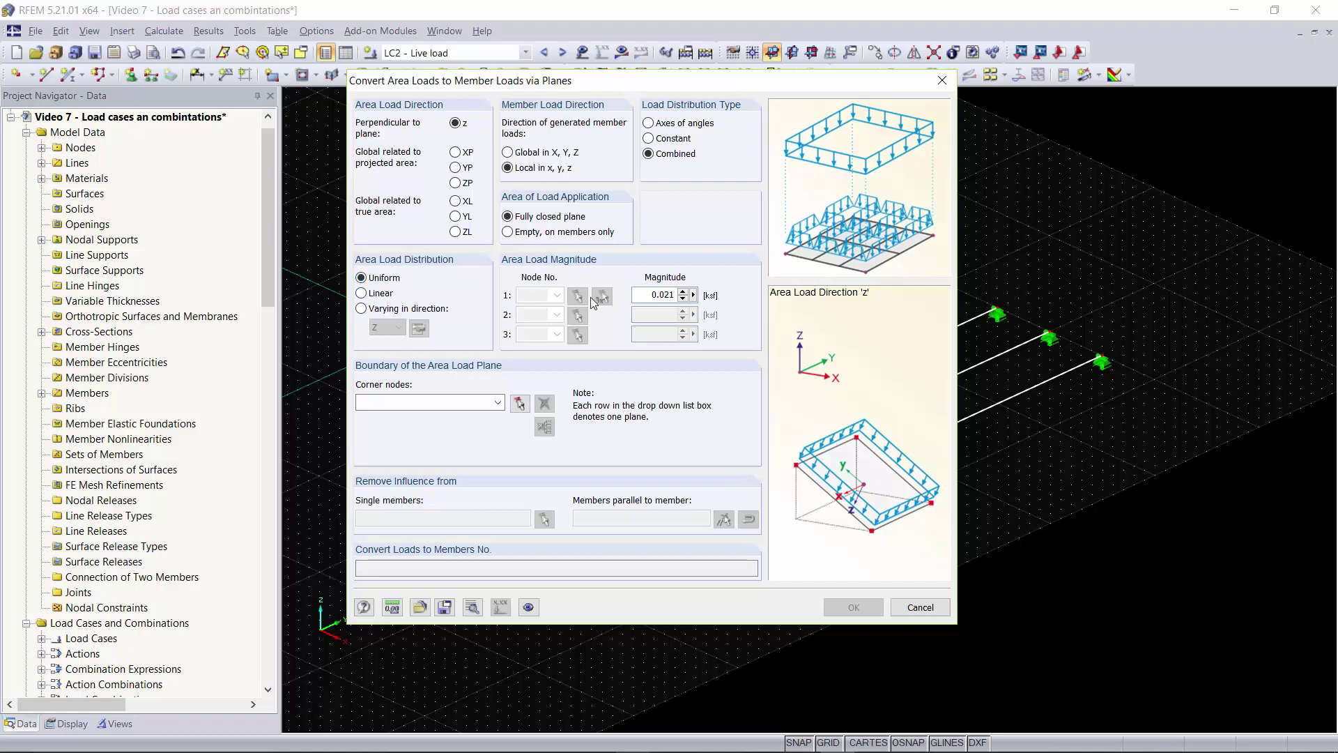
{"action": "left_click_drag", "start_coordinate": [648, 295], "coordinate": [723, 300]}
{"action": "type", "text": "0."}
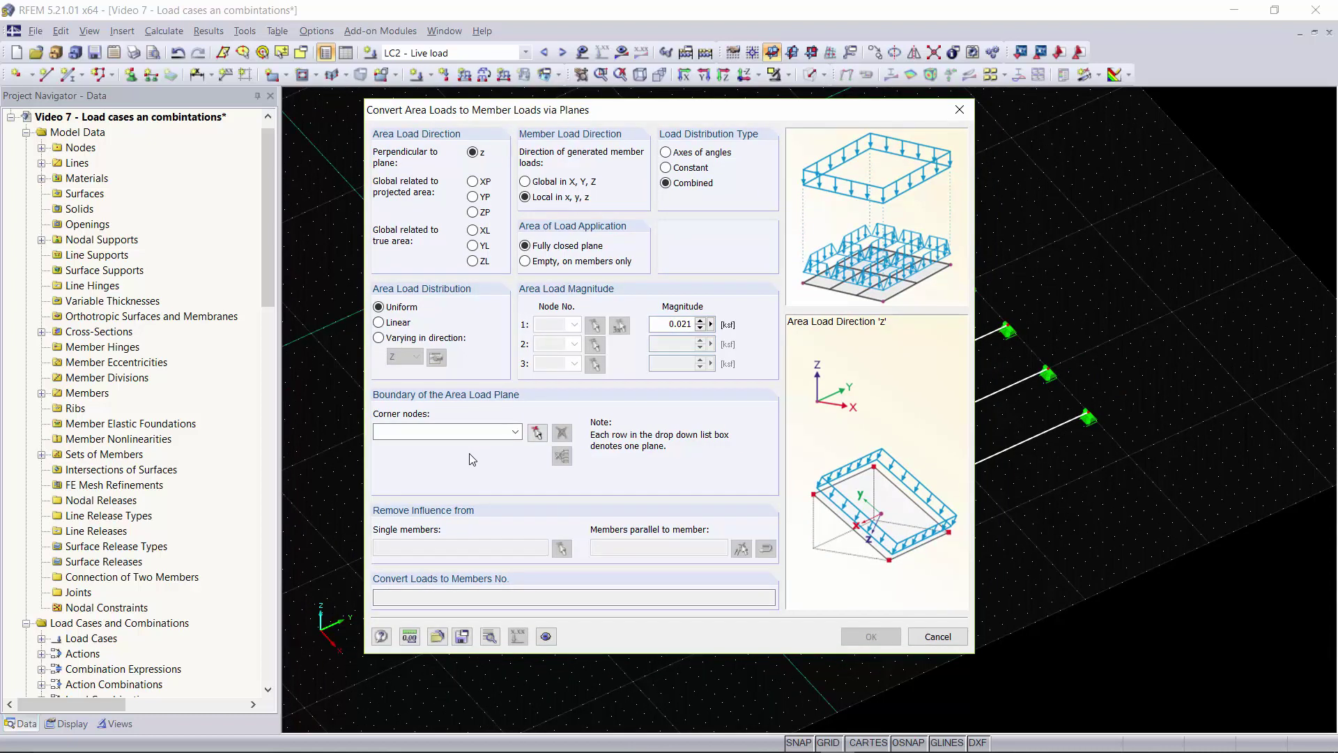
Define the area load plane boundary around the beam layout's outer outline through corner nodes 1, 2, 21, 8, 16 and 15.
{"action": "left_click", "coordinate": [537, 433]}
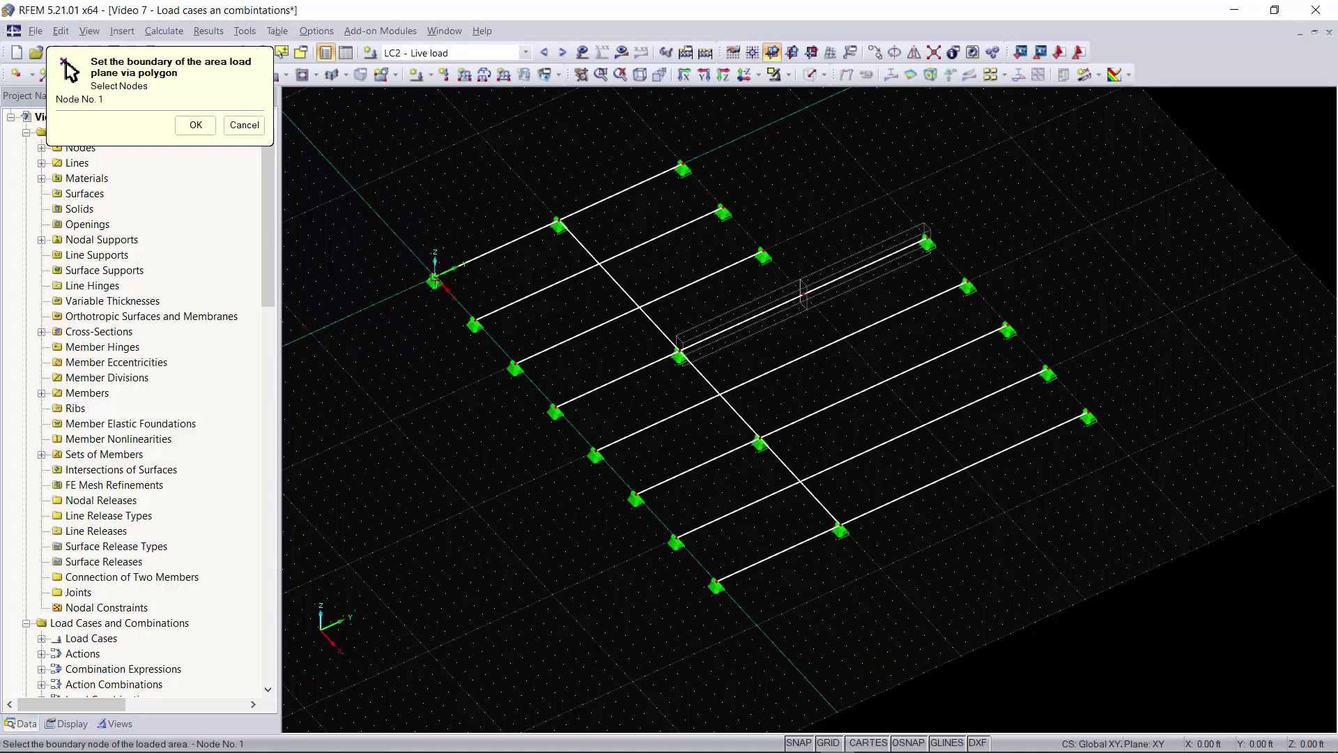
{"action": "left_click", "coordinate": [435, 279]}
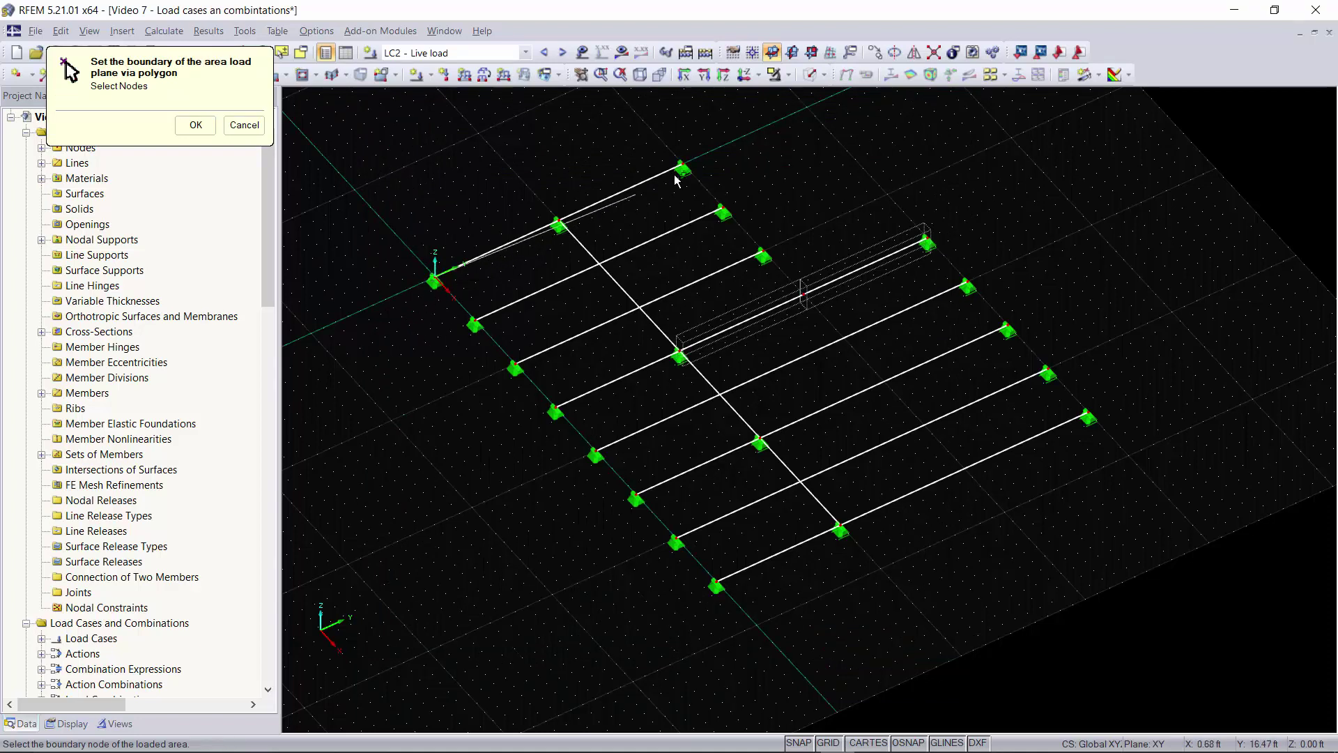
{"action": "left_click", "coordinate": [683, 167]}
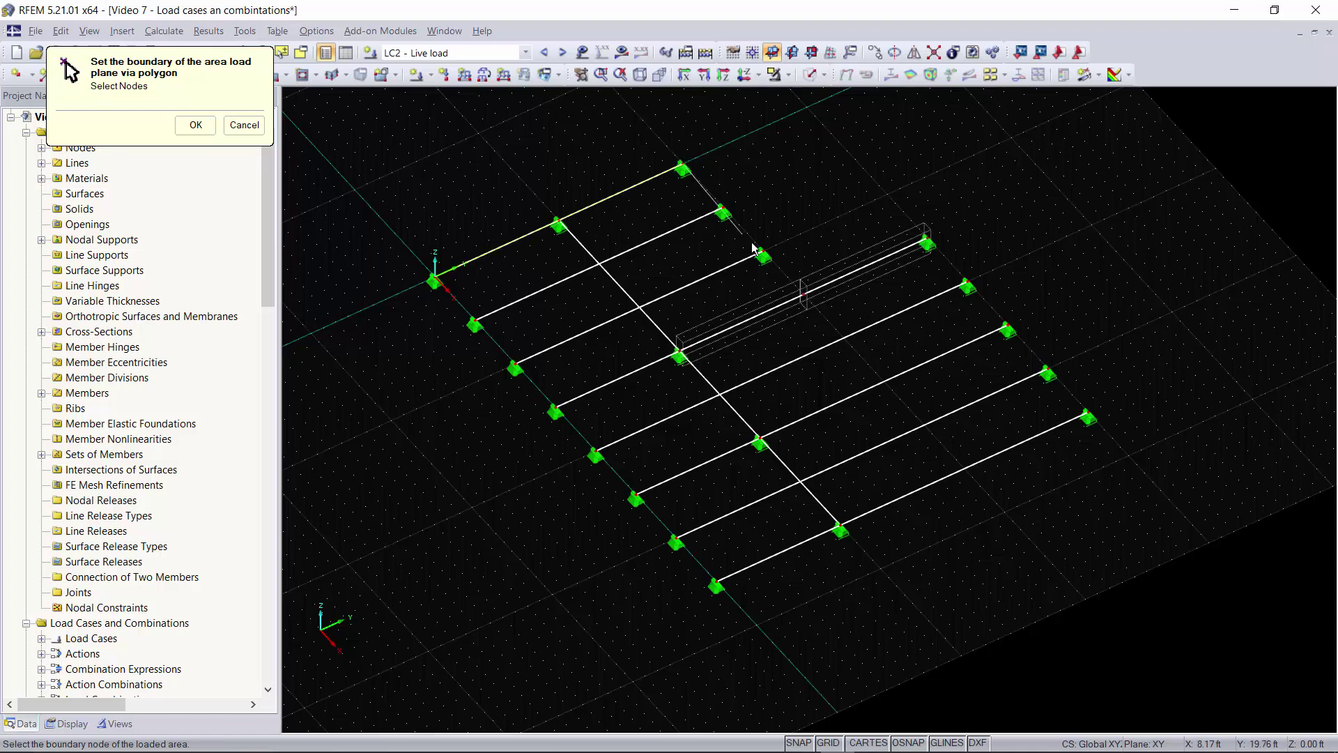
{"action": "left_click", "coordinate": [802, 293]}
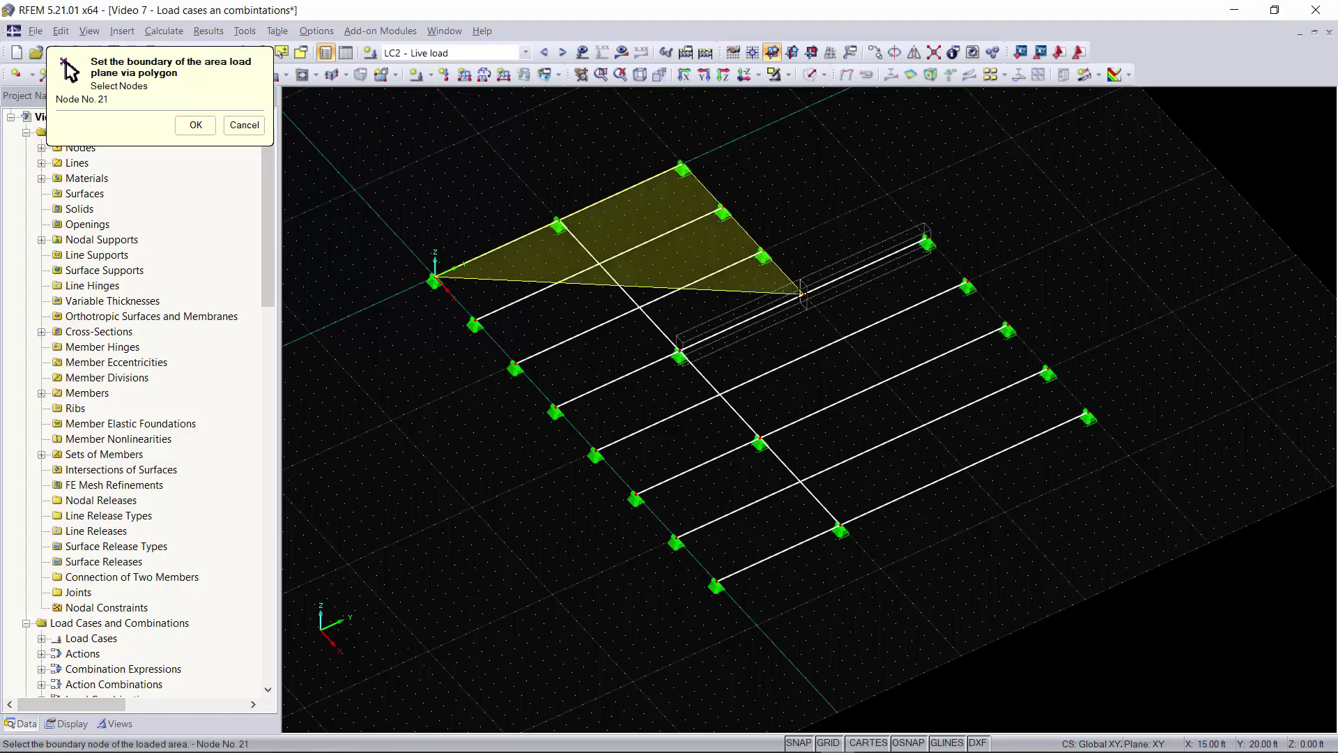
{"action": "left_click", "coordinate": [926, 241]}
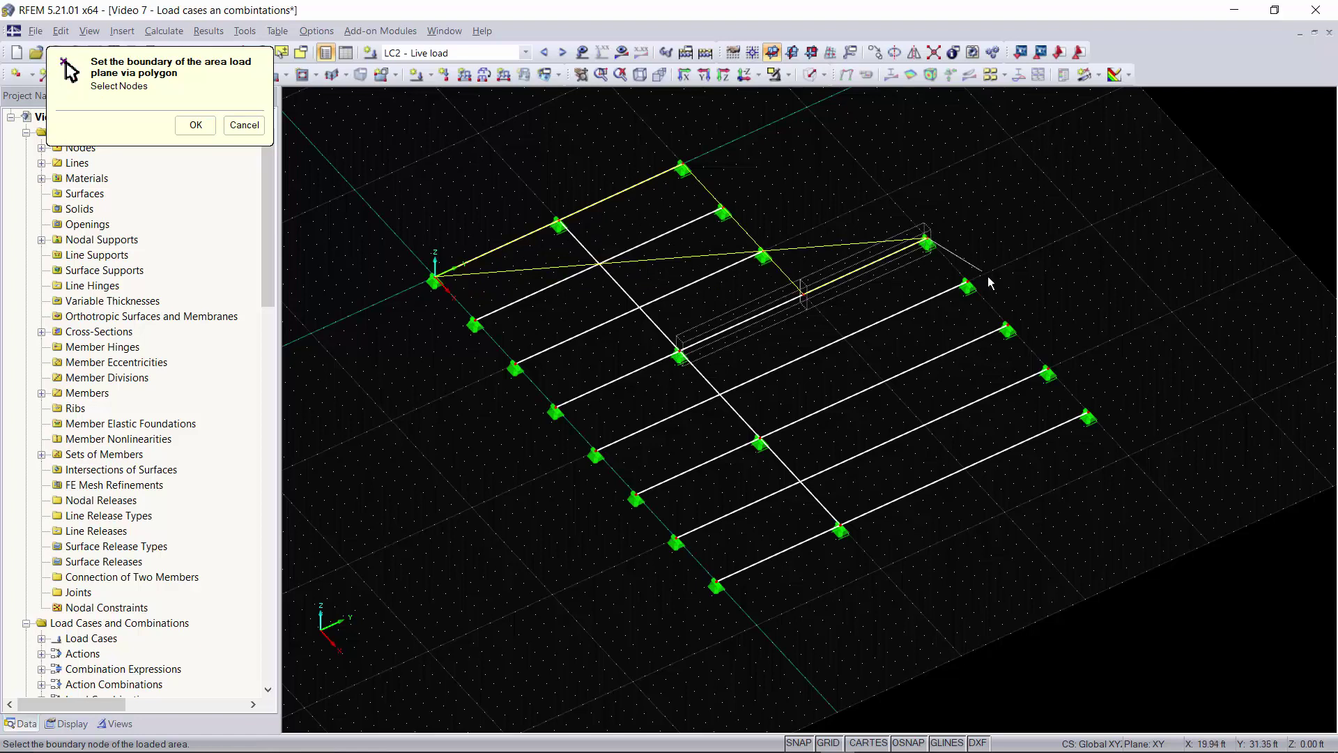
{"action": "left_click", "coordinate": [1088, 416]}
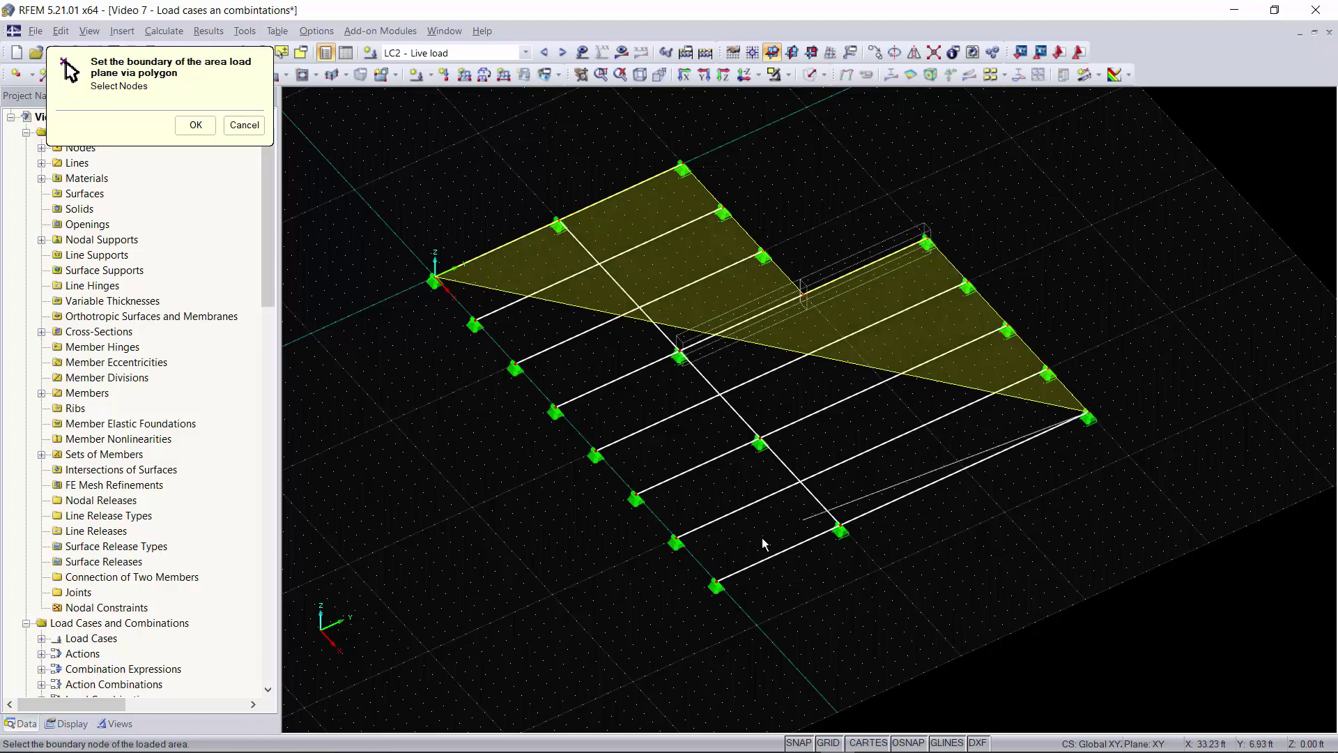
{"action": "left_click", "coordinate": [716, 584]}
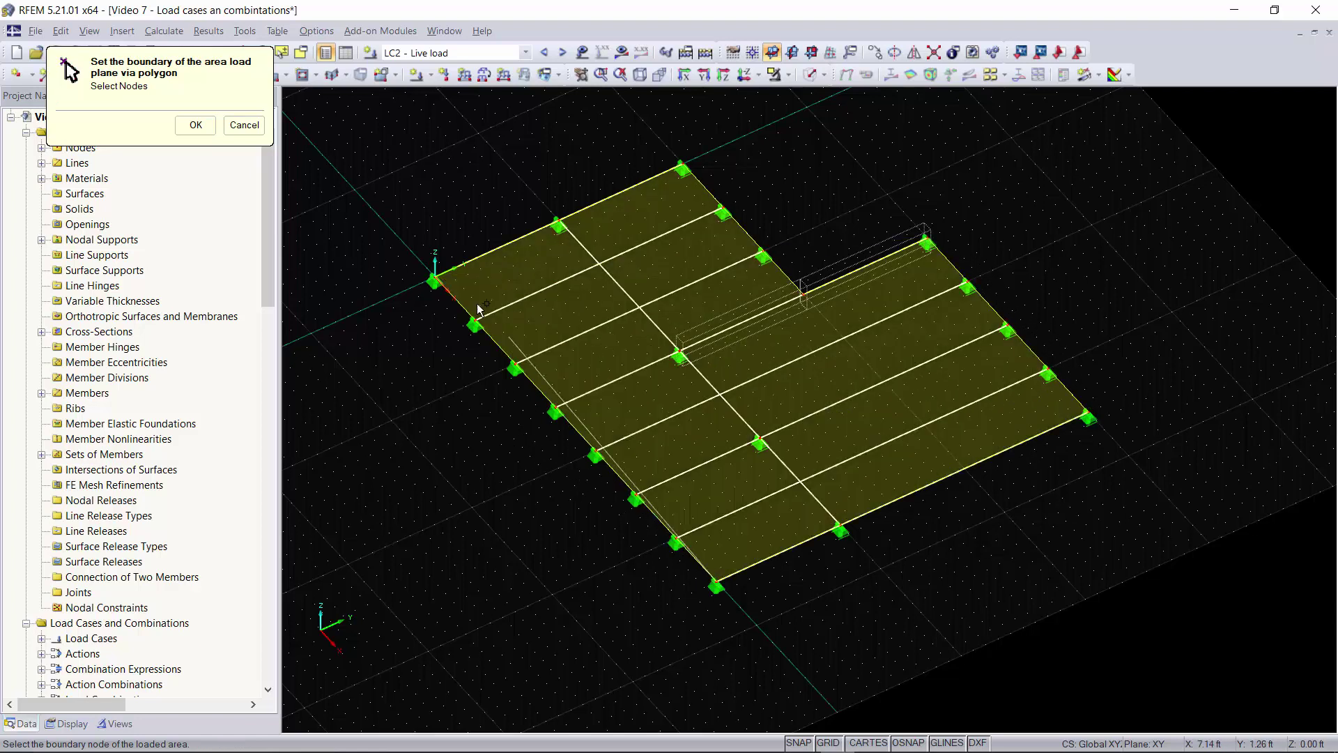
{"action": "left_click", "coordinate": [433, 279]}
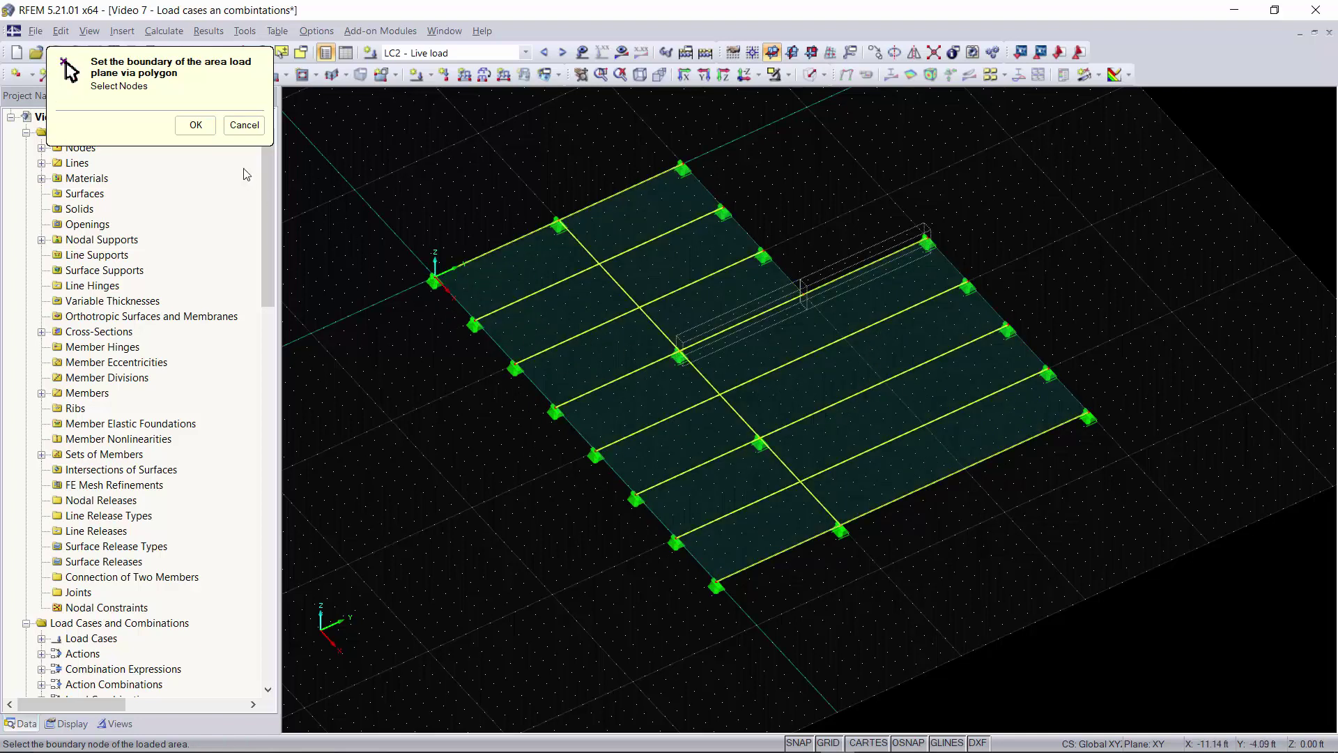
{"action": "left_click", "coordinate": [196, 127]}
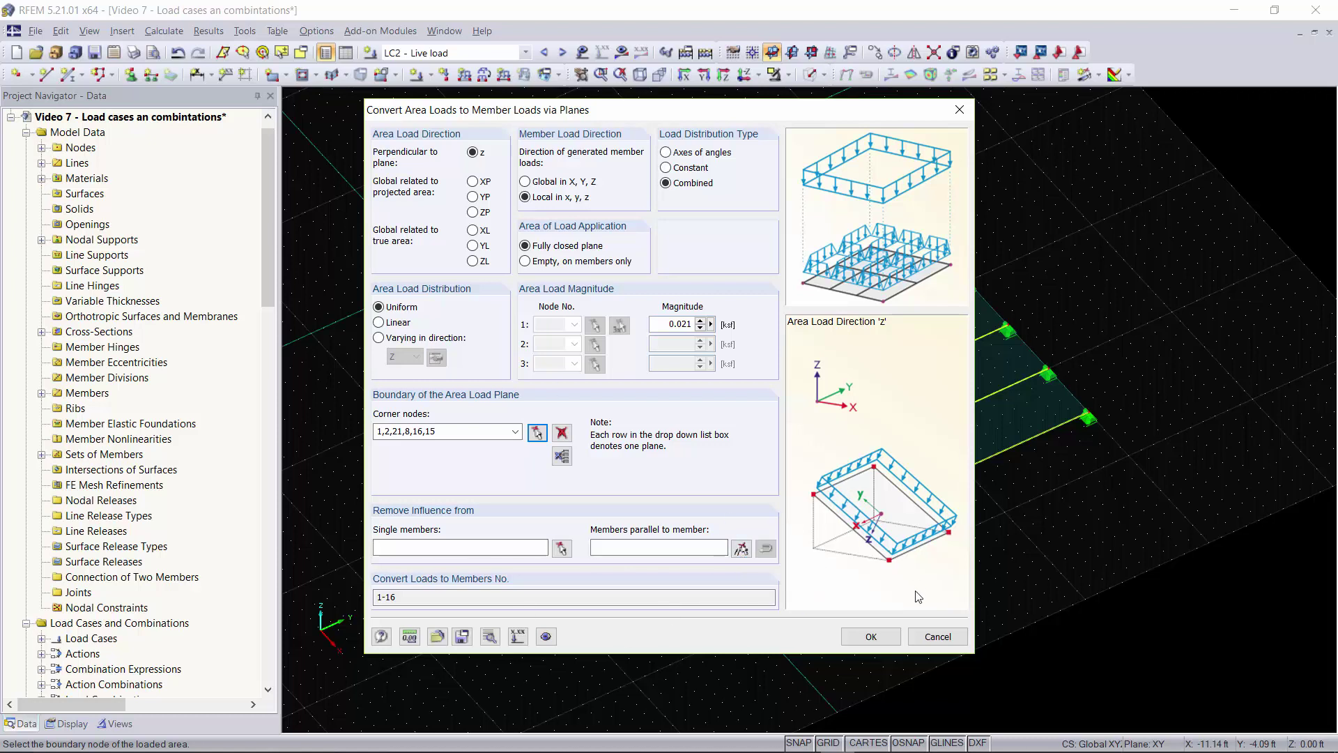
Generate the LC2 live load on members 1-16 from the defined area load plane and accept the conversion summary.
{"action": "left_click", "coordinate": [884, 635]}
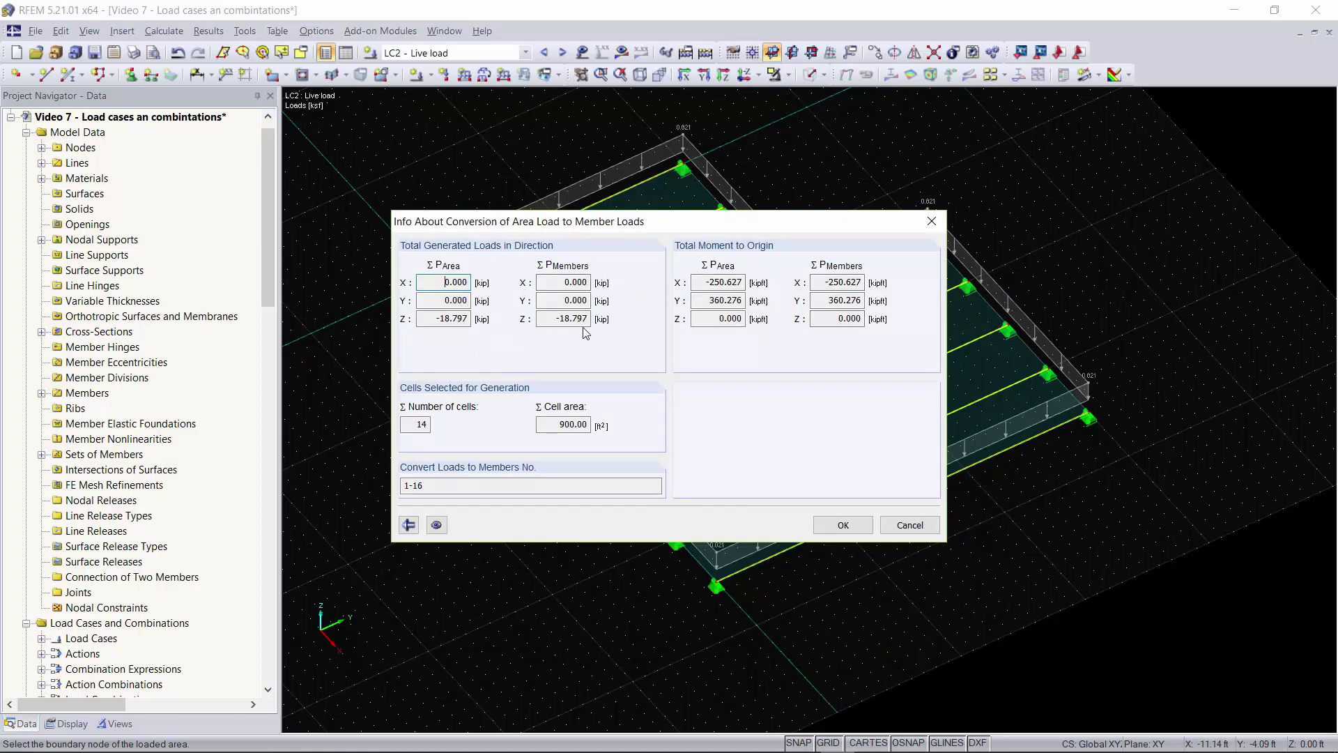
{"action": "left_click", "coordinate": [862, 523]}
Display the generated live load separately as individual member loads and examine its distribution along the beams.
{"action": "middle_click_drag", "start_coordinate": [493, 530], "coordinate": [511, 265], "text": "ctrl"}
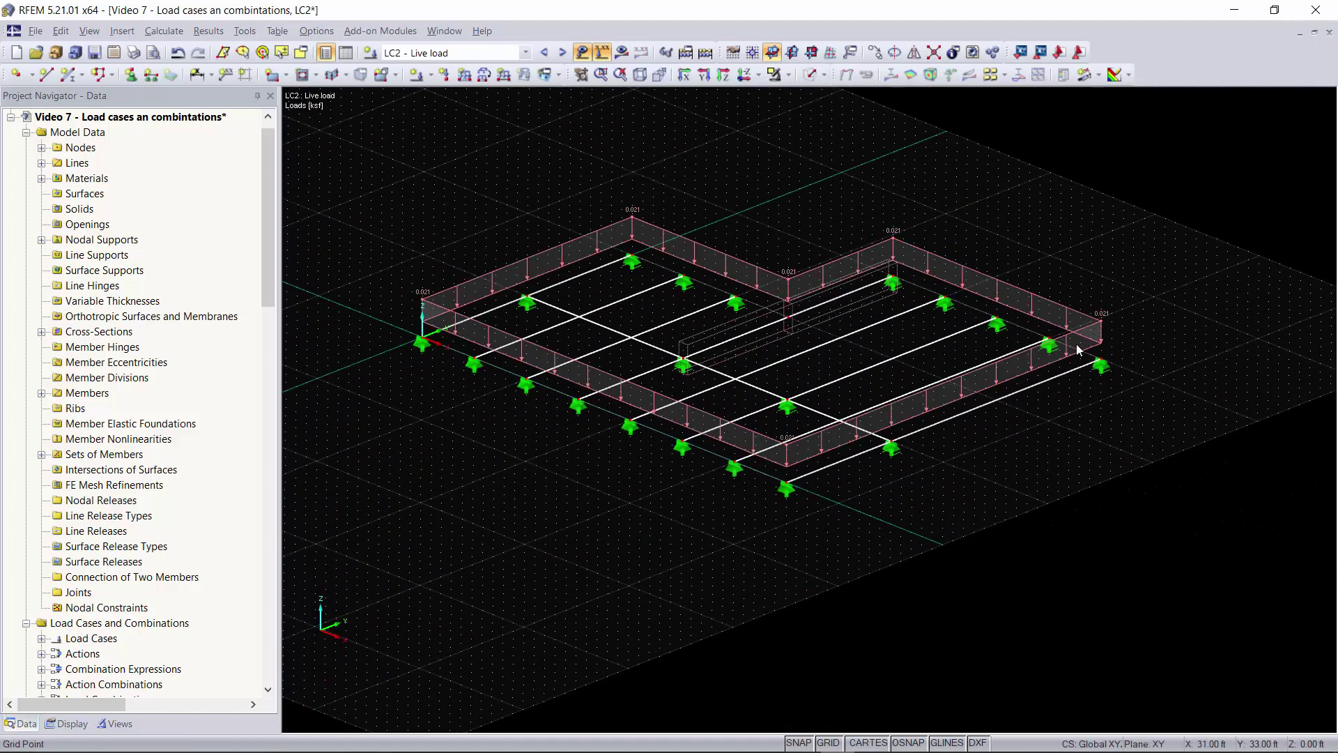
{"action": "right_click", "coordinate": [726, 255]}
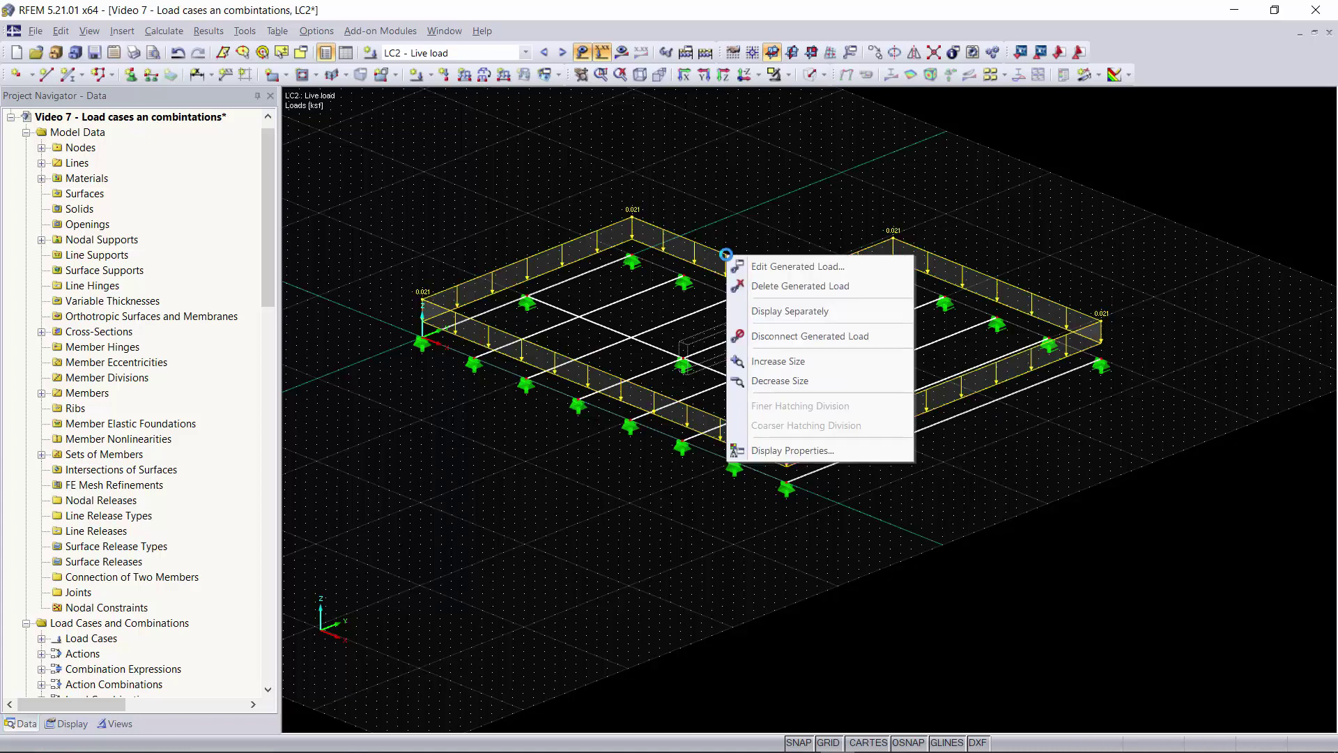
{"action": "left_click", "coordinate": [787, 315]}
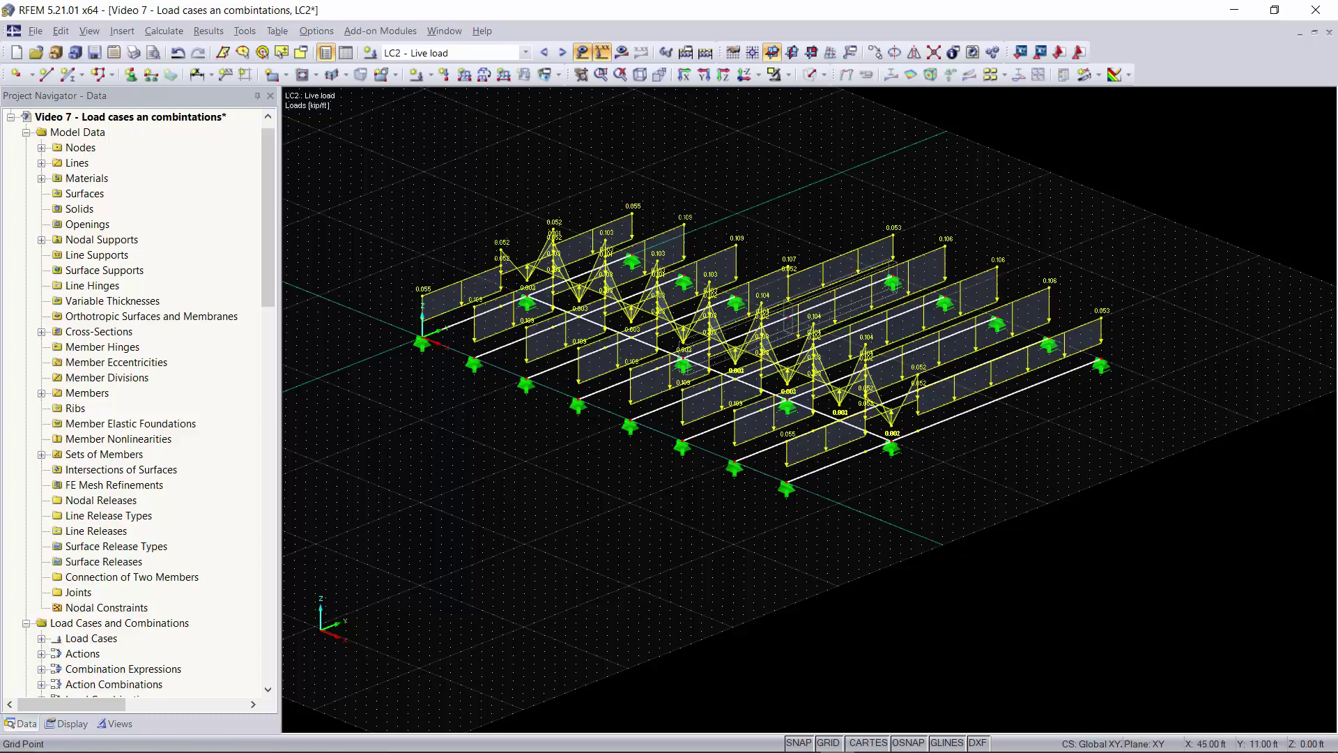
{"action": "middle_click_drag", "start_coordinate": [1004, 480], "coordinate": [933, 449], "text": "ctrl"}
{"action": "middle_click_drag", "start_coordinate": [718, 372], "coordinate": [733, 471], "text": "ctrl"}
{"action": "right_click", "coordinate": [733, 471]}
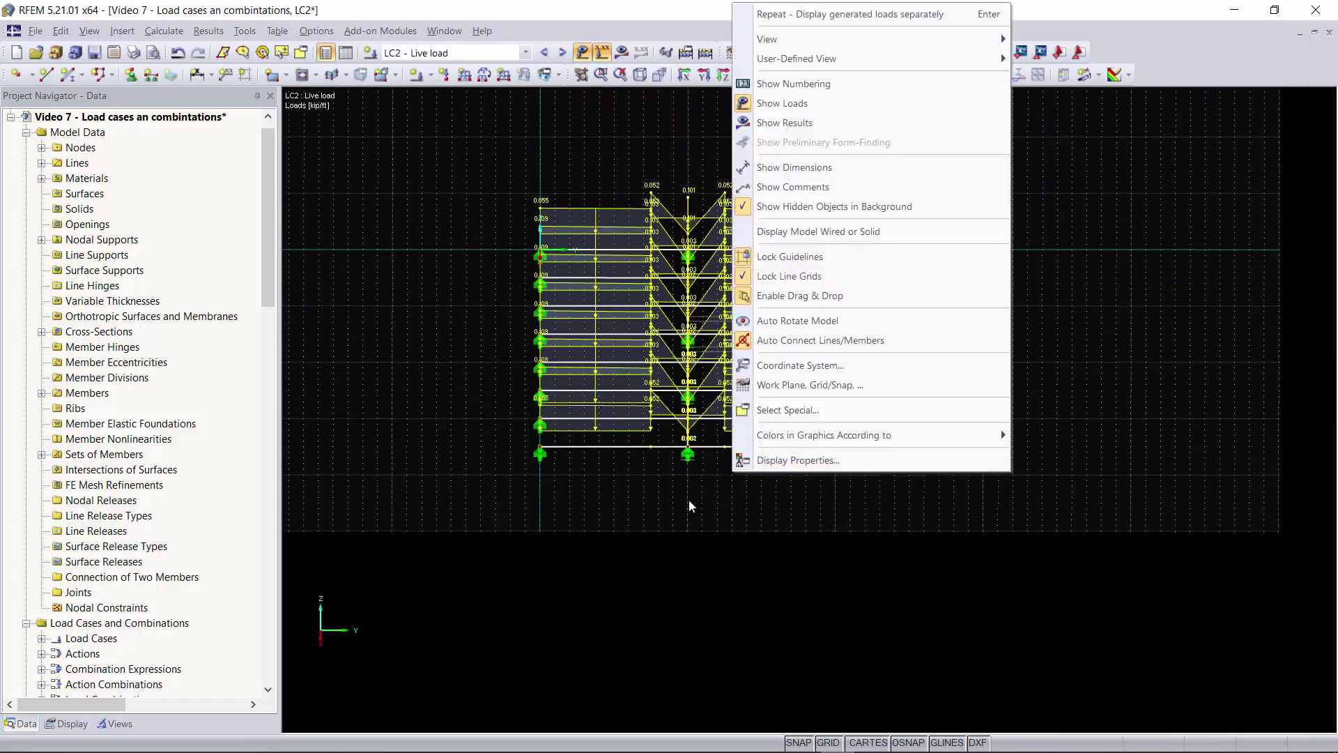
{"action": "left_click", "coordinate": [689, 499]}
{"action": "scroll", "coordinate": [788, 470], "scroll_direction": "up", "scroll_amount": 3}
{"action": "middle_click_drag", "start_coordinate": [699, 353], "coordinate": [1032, 454]}
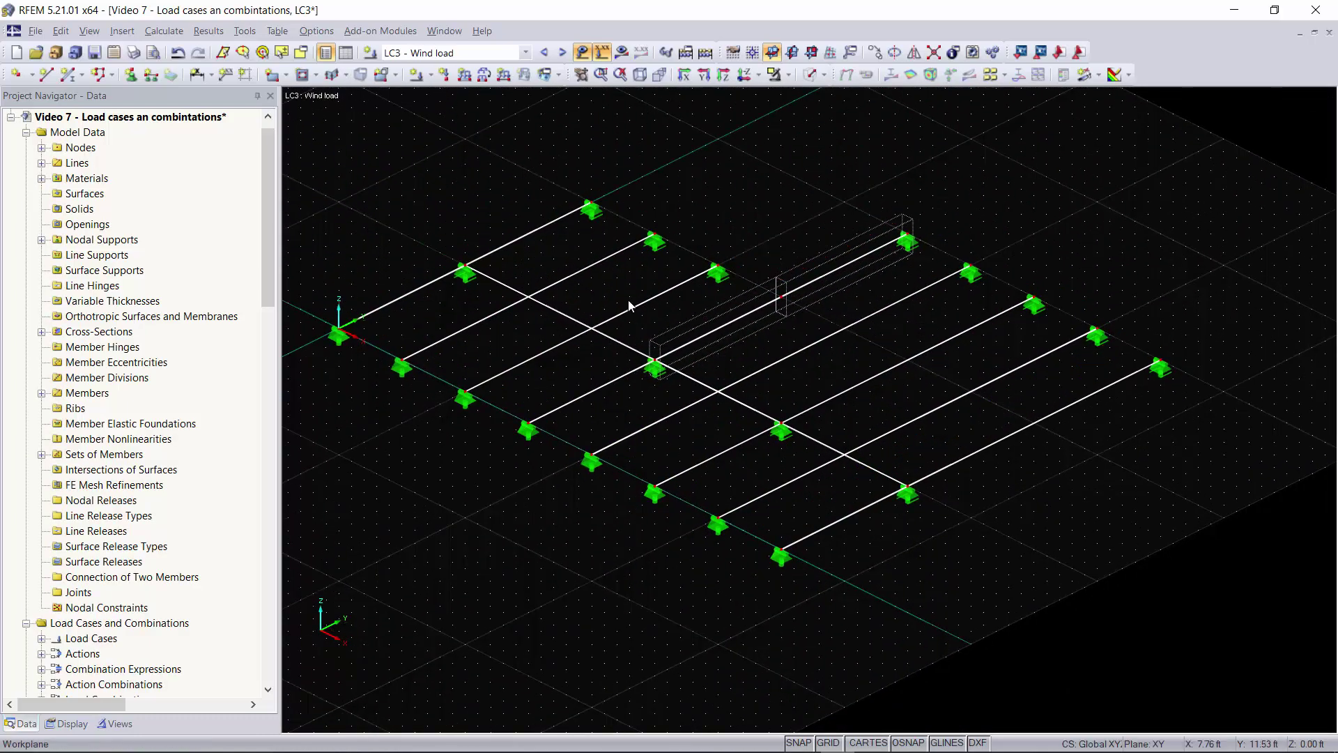
Switch among load cases LC1 - Dead Load through LC4 - Snow load to review the loads assigned to each.
{"action": "left_click", "coordinate": [464, 56]}
{"action": "left_click", "coordinate": [465, 56]}
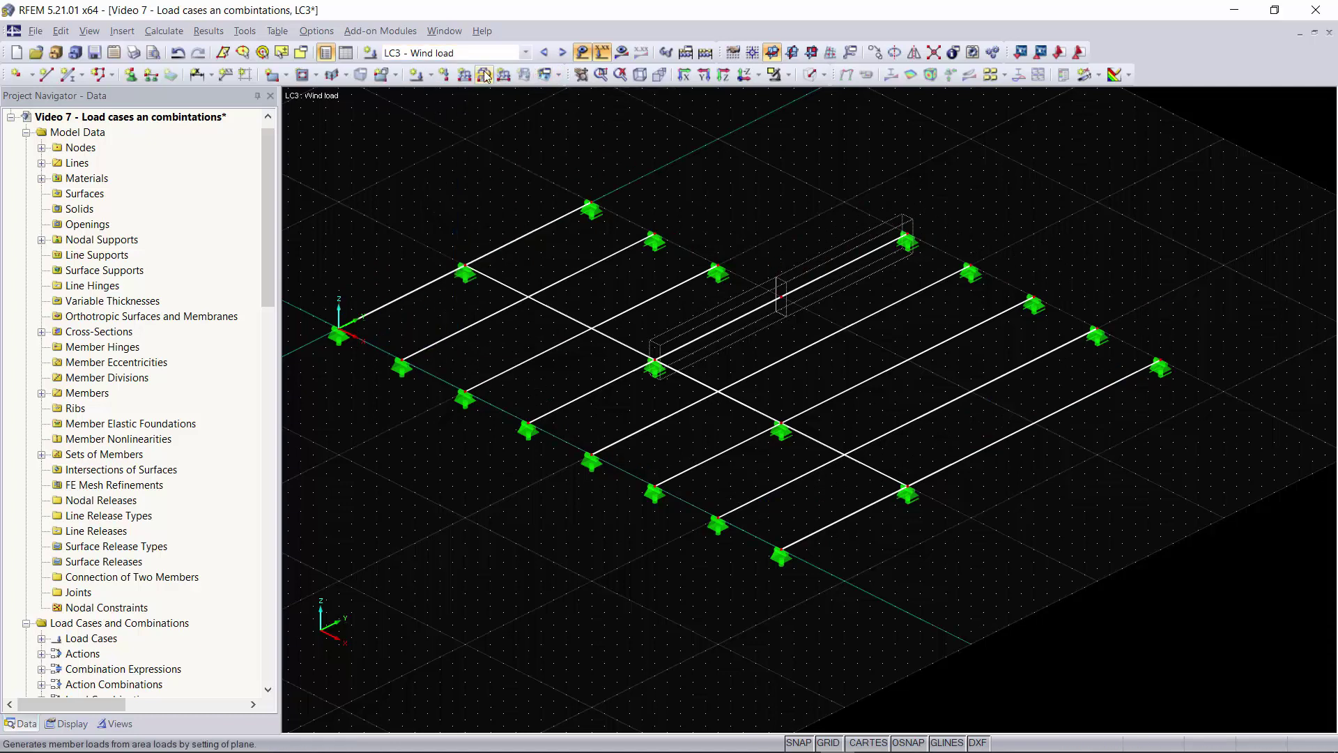
{"action": "left_click", "coordinate": [454, 53]}
{"action": "left_click", "coordinate": [432, 101]}
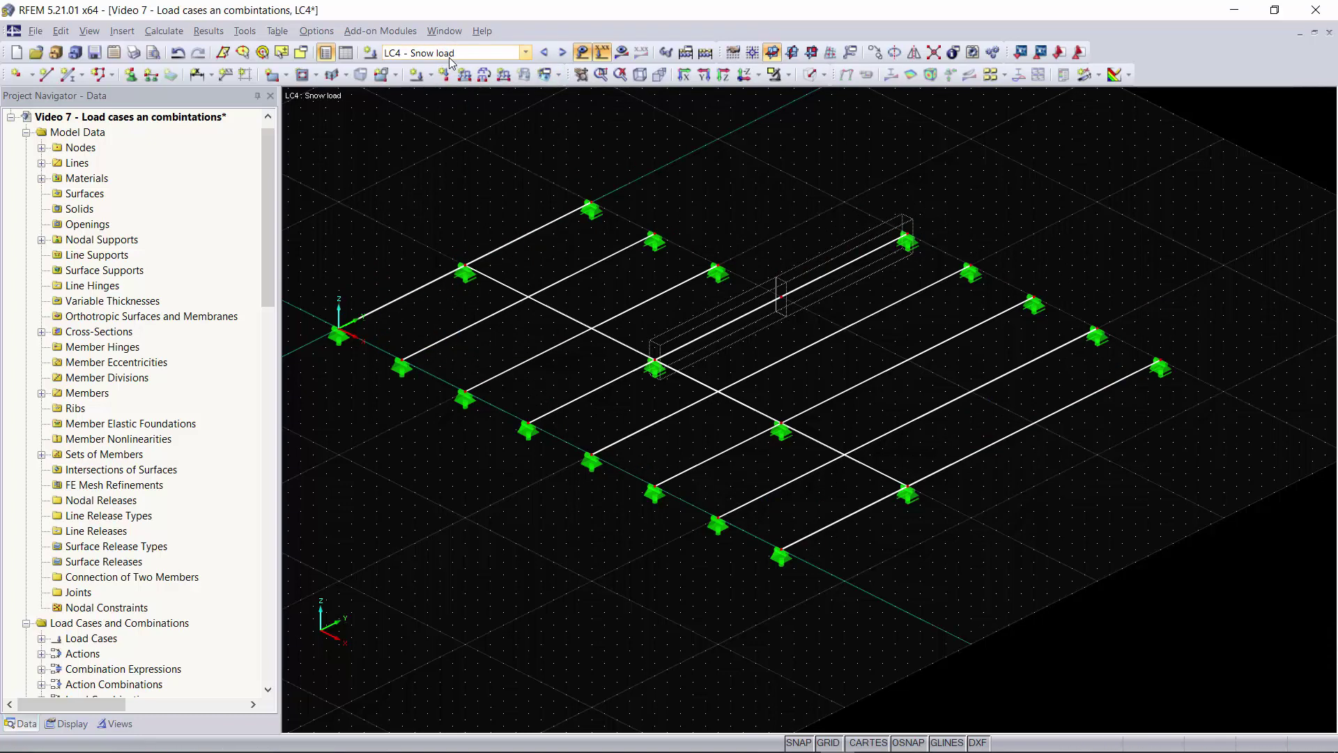
{"action": "left_click", "coordinate": [495, 54]}
{"action": "left_click", "coordinate": [495, 67]}
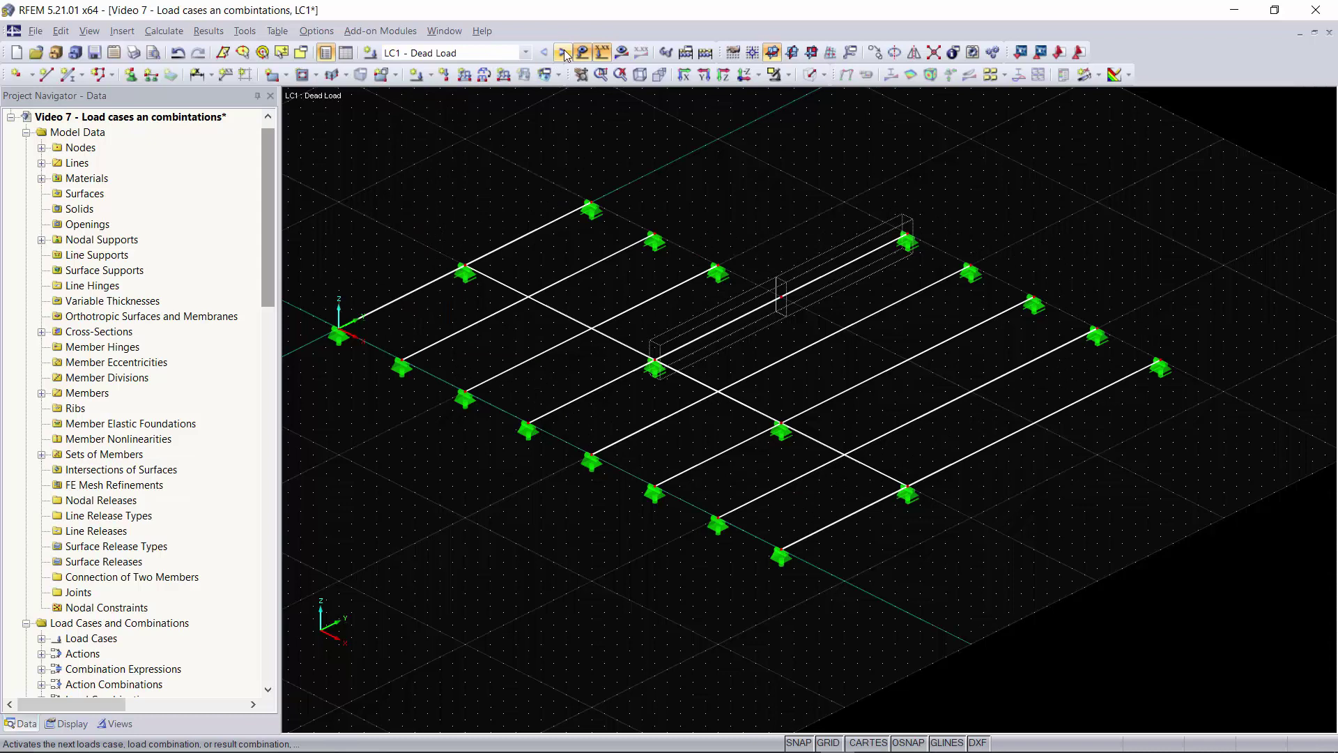
{"action": "left_click", "coordinate": [563, 53]}
{"action": "left_click", "coordinate": [563, 53]}
{"action": "left_click", "coordinate": [563, 53]}
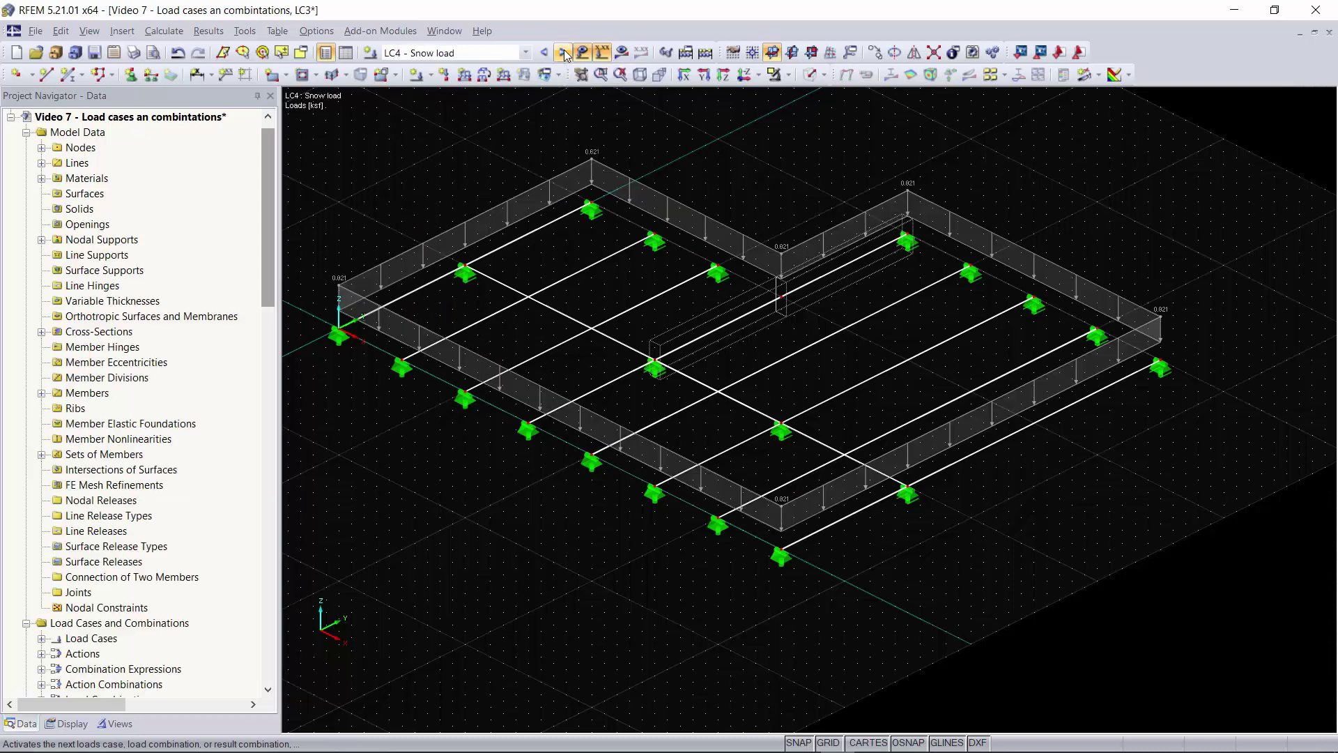
{"action": "left_click", "coordinate": [544, 54]}
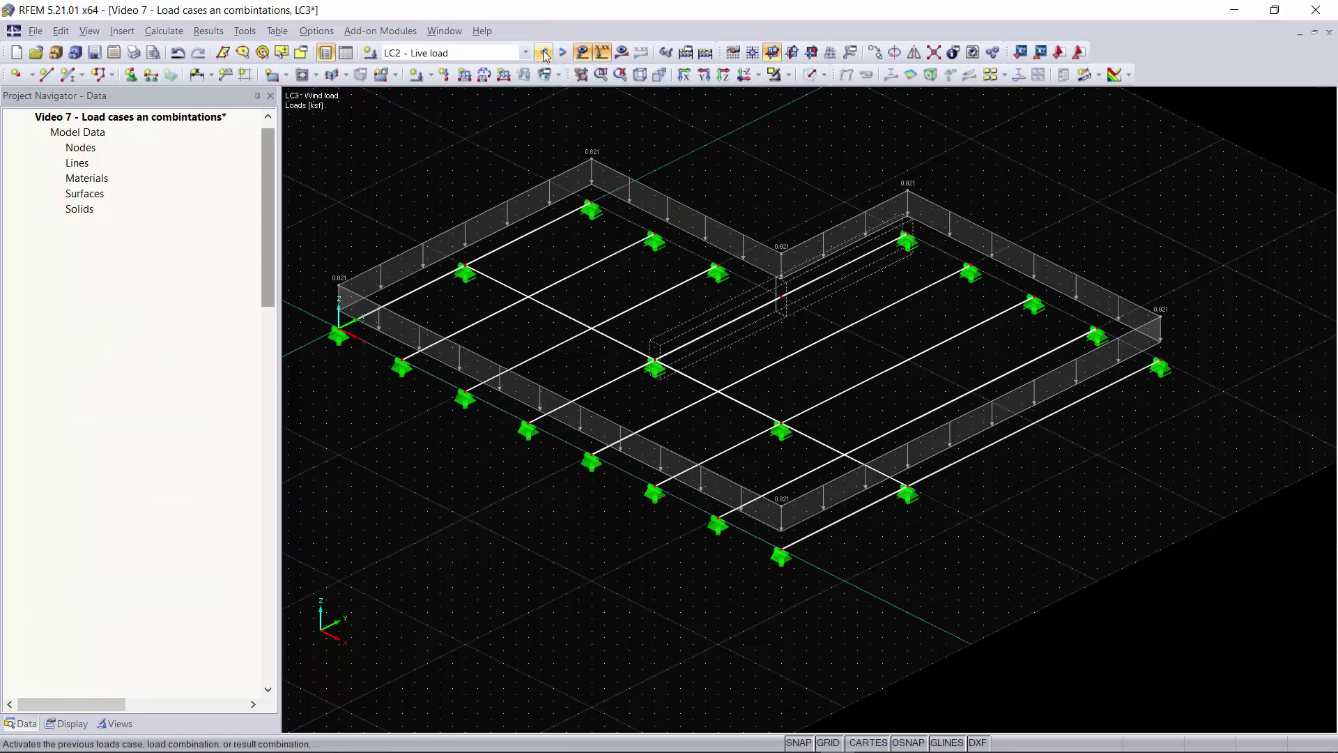
{"action": "left_click", "coordinate": [544, 54]}
{"action": "left_click", "coordinate": [563, 53]}
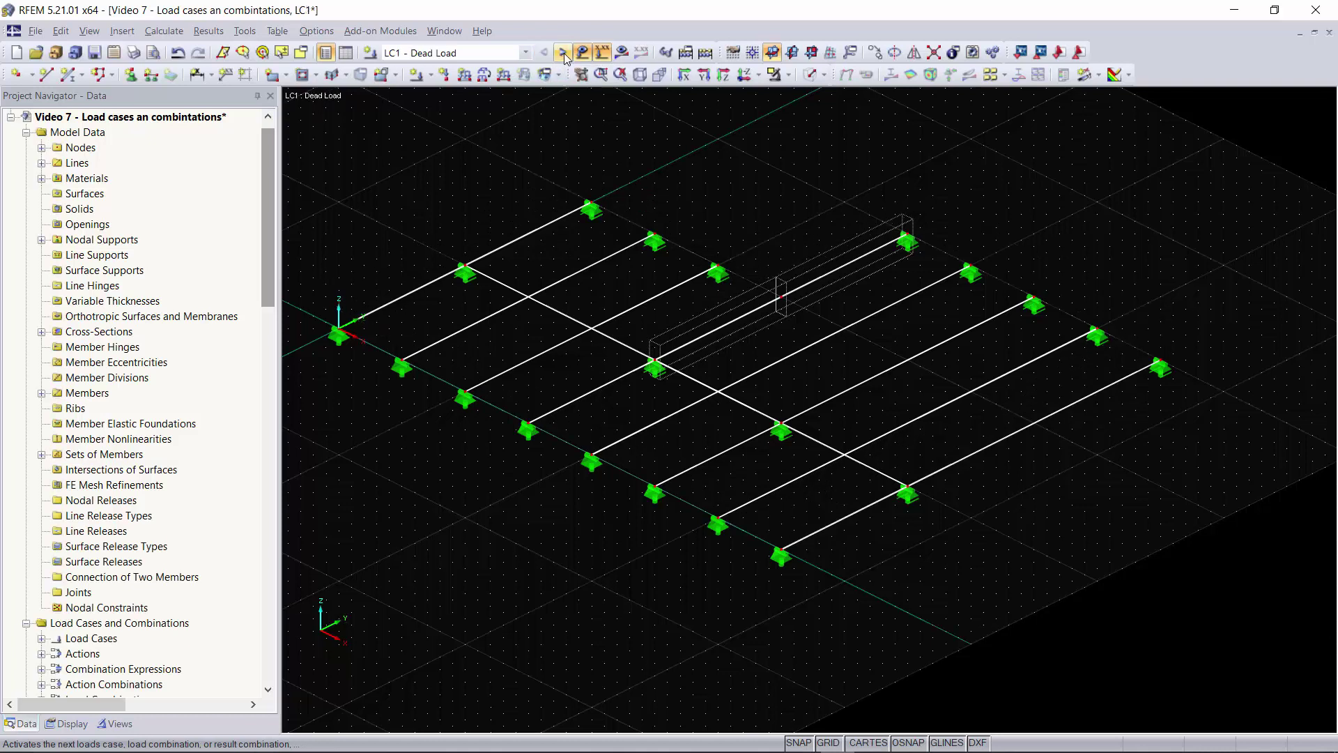
{"action": "left_click", "coordinate": [565, 55]}
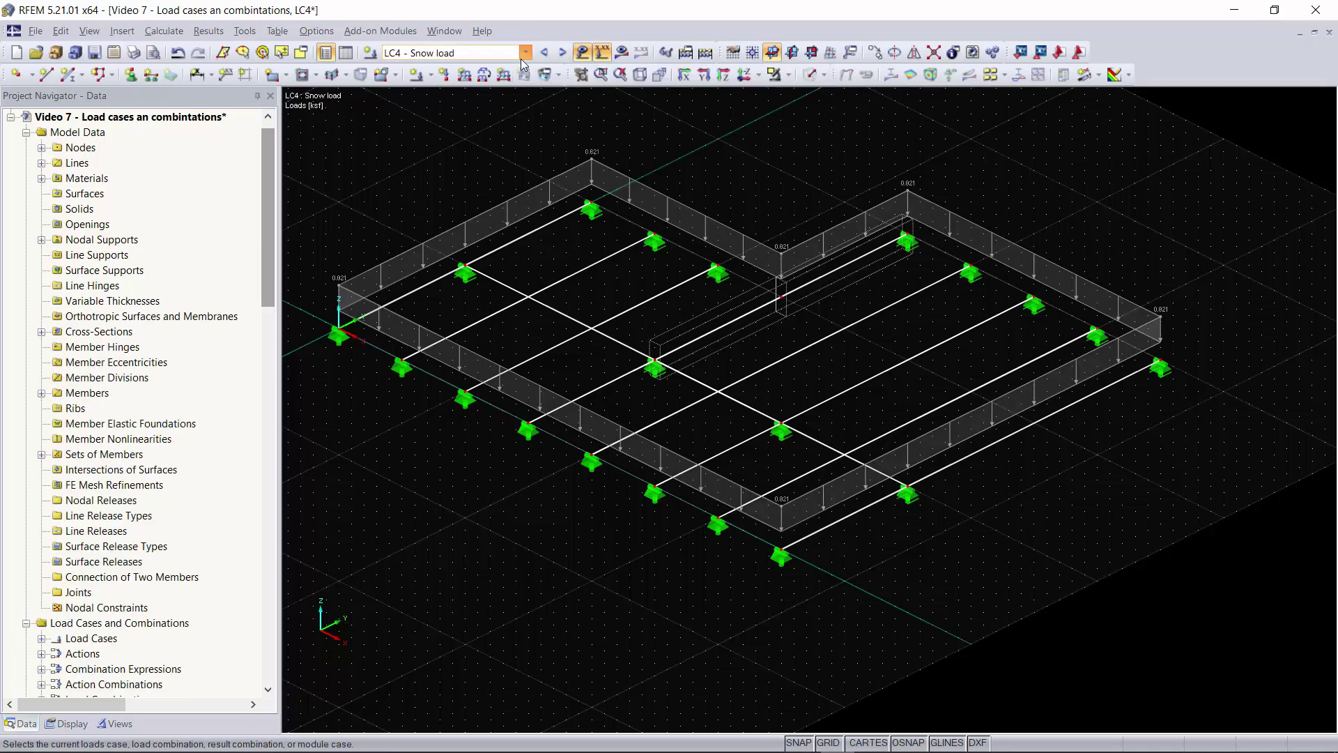
Calculate the model and display the global deformations u for LC2 - Live load.
{"action": "left_click", "coordinate": [525, 54]}
{"action": "left_click", "coordinate": [474, 79]}
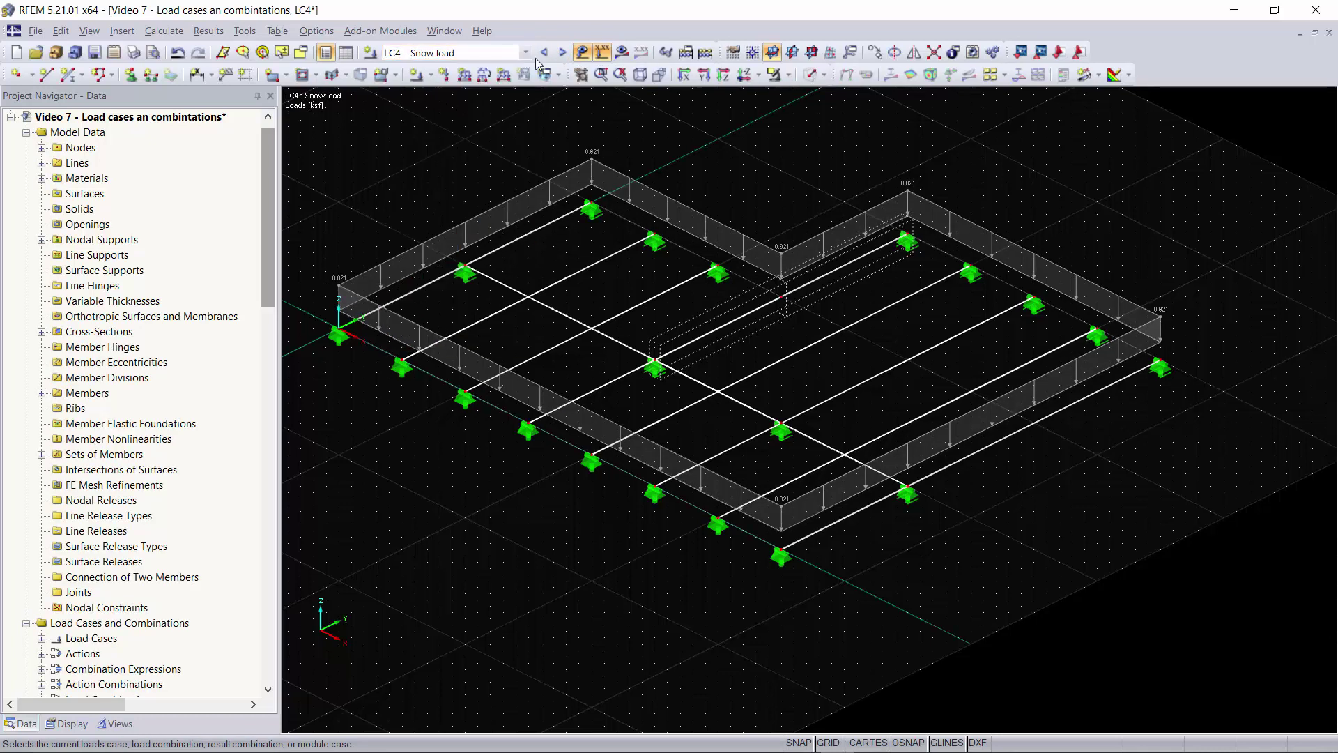
{"action": "left_click", "coordinate": [706, 54]}
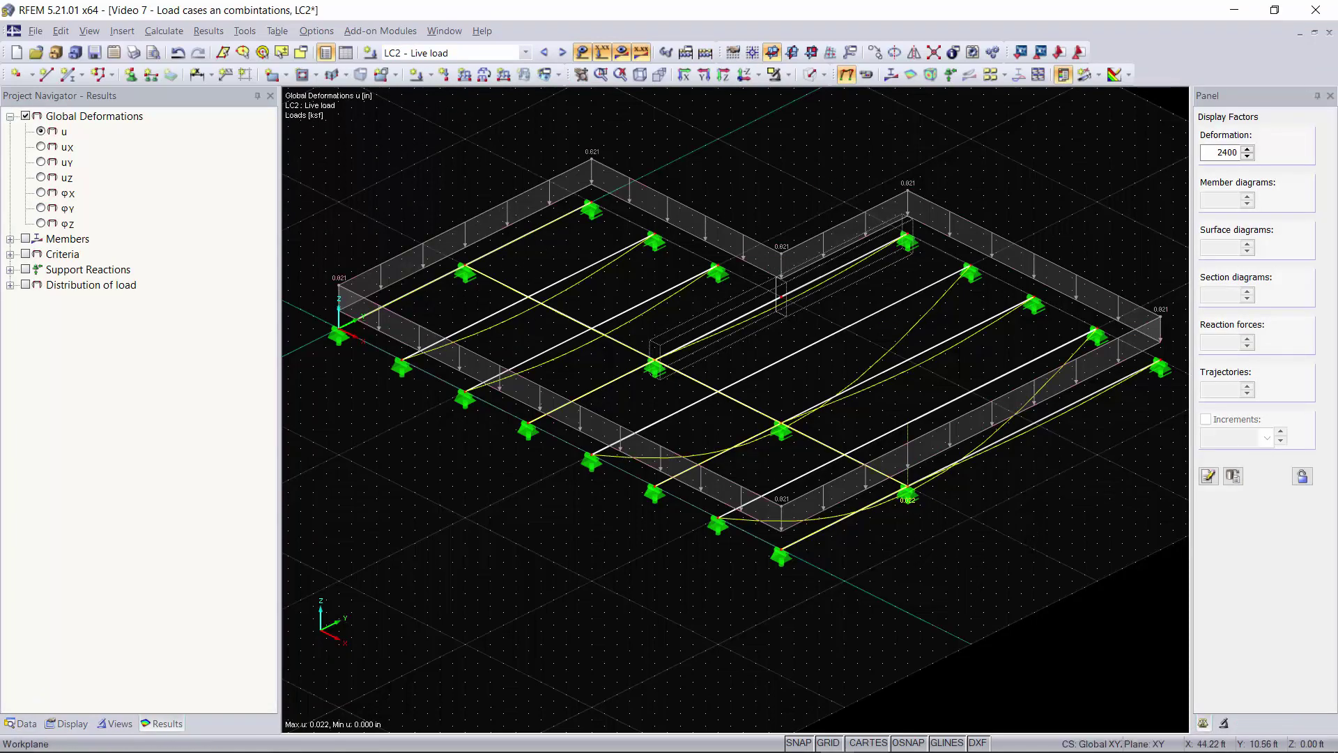
{"action": "middle_click_drag", "start_coordinate": [1031, 540], "coordinate": [690, 346], "text": "ctrl"}
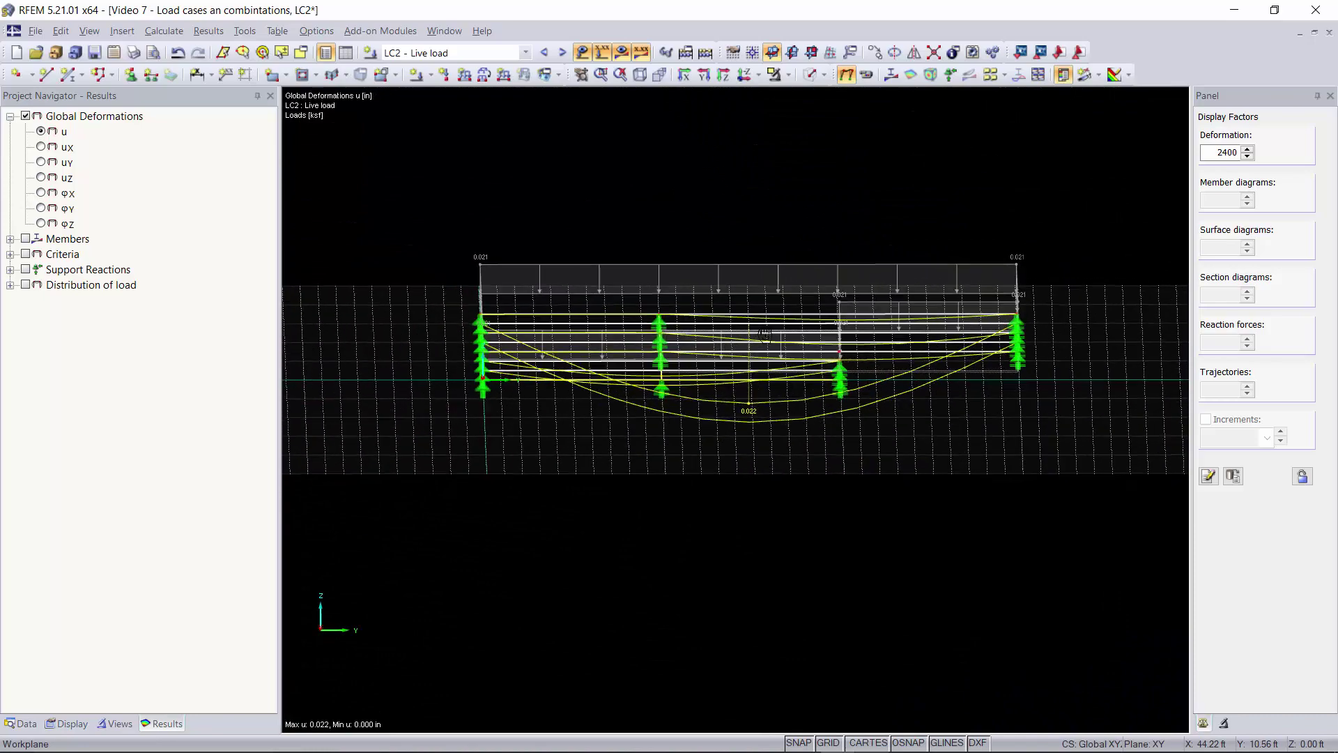
Show the member internal forces for LC2, examine the My moment diagrams, and choose the shear force Vy.
{"action": "left_click", "coordinate": [10, 239]}
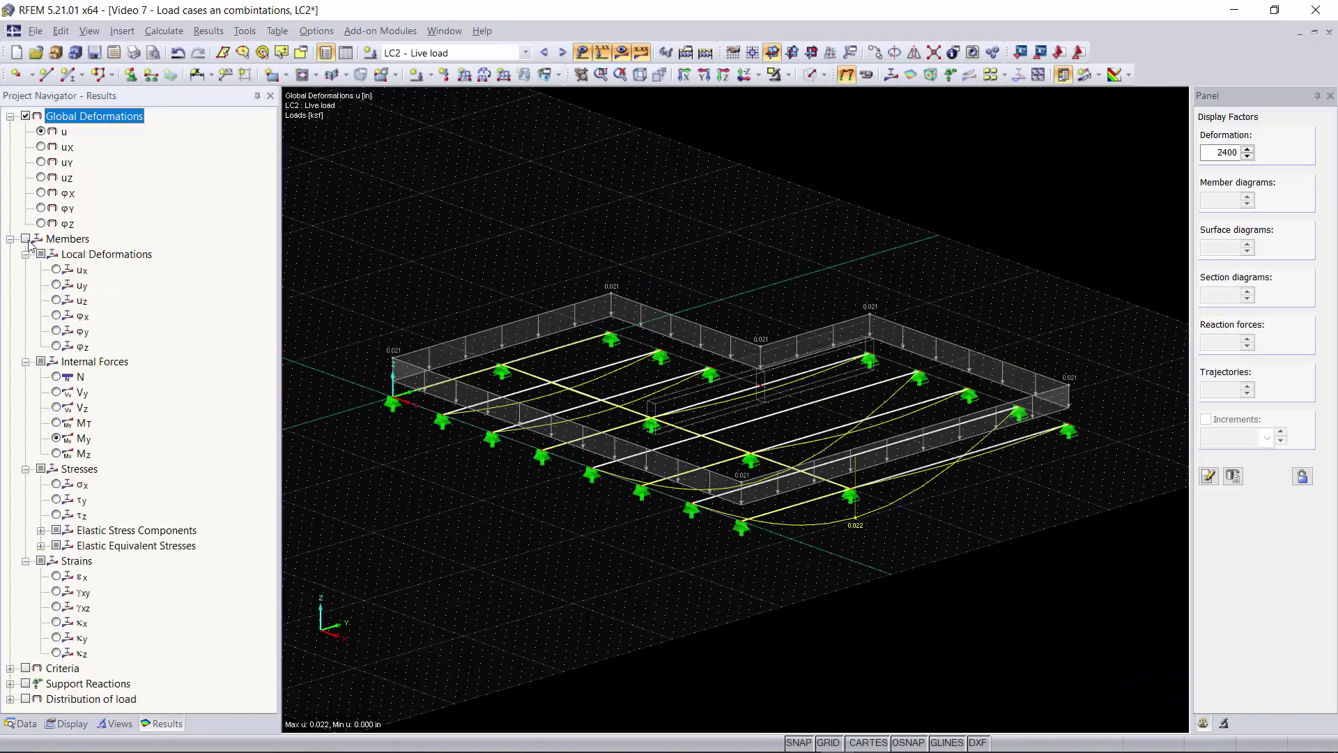
{"action": "left_click", "coordinate": [26, 239]}
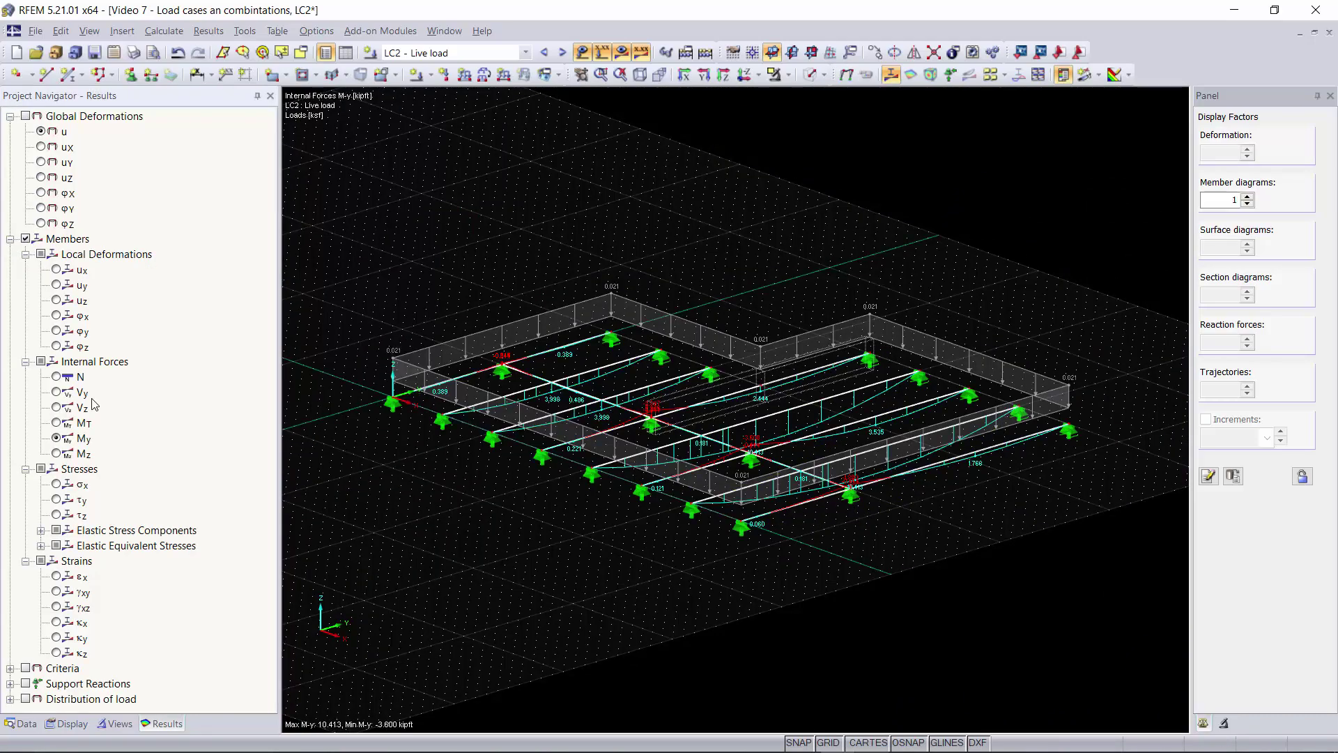
{"action": "middle_click_drag", "start_coordinate": [792, 542], "coordinate": [658, 526], "text": "ctrl"}
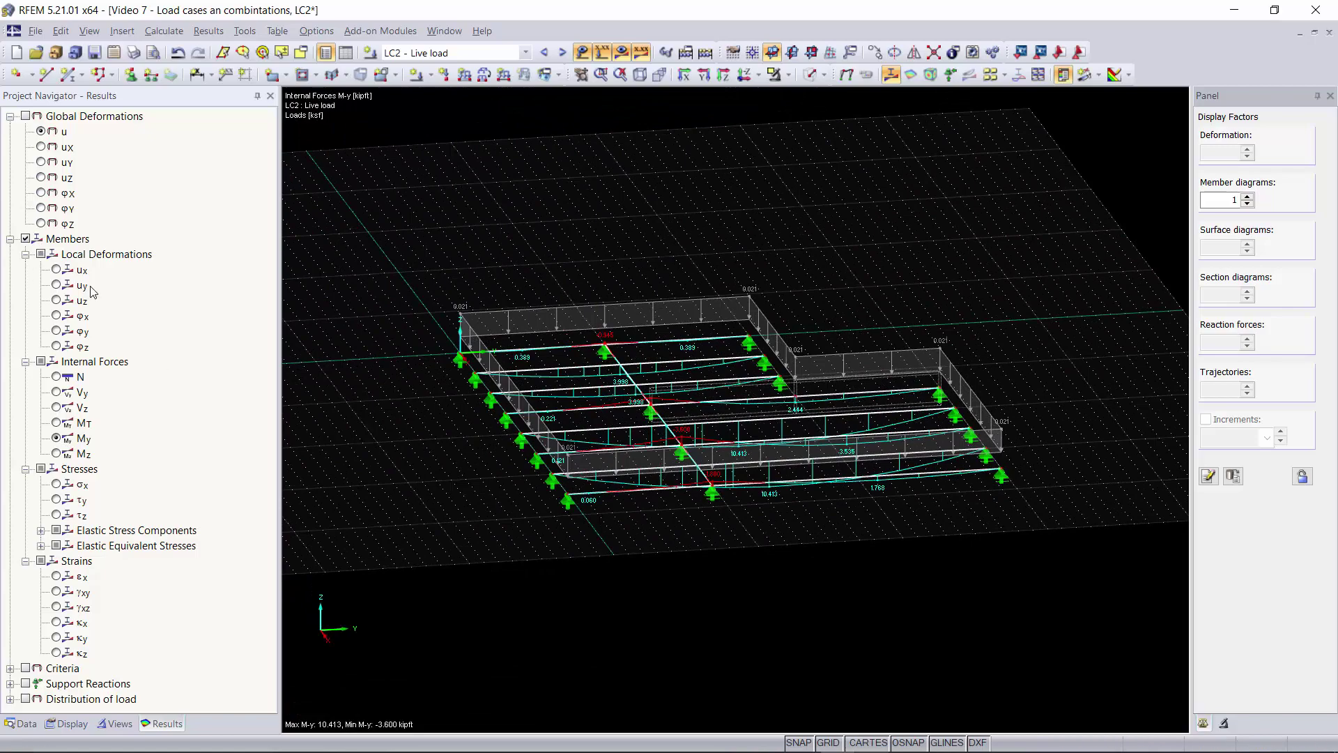
{"action": "scroll", "coordinate": [767, 514], "scroll_direction": "up", "scroll_amount": 5}
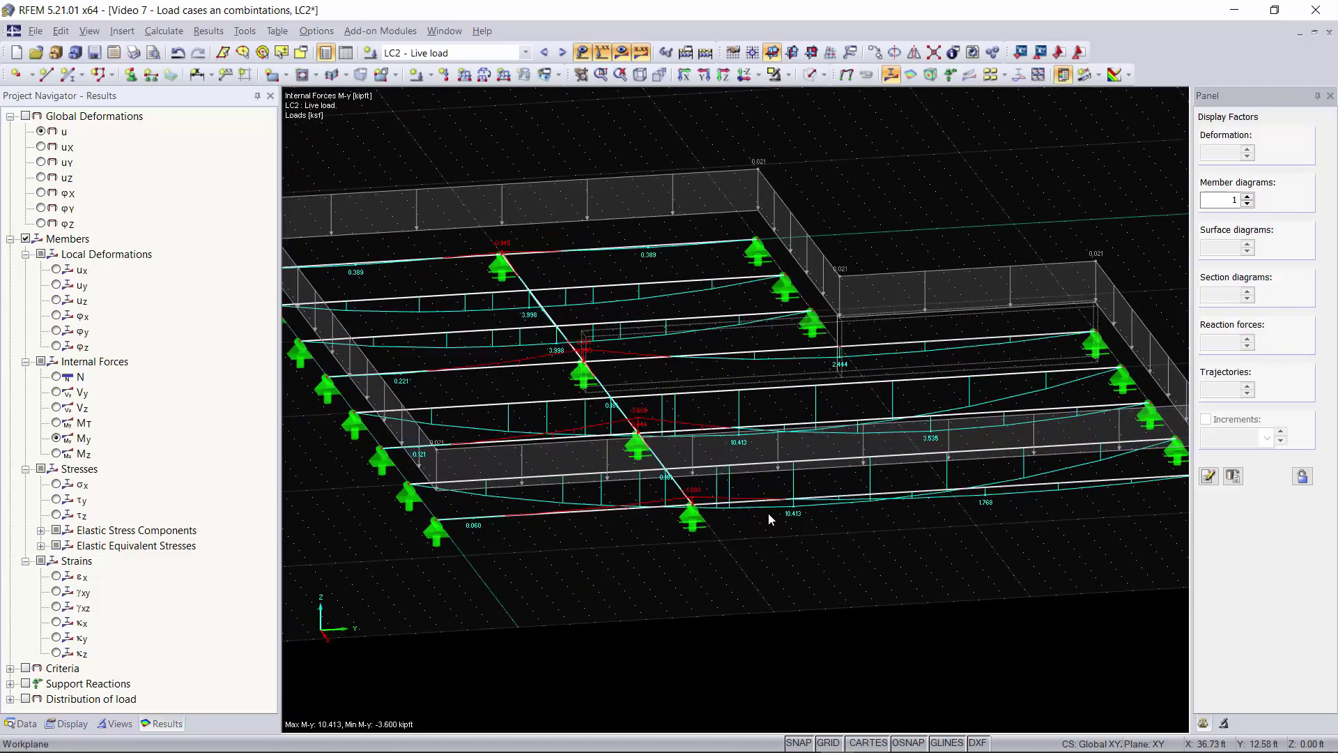
{"action": "scroll", "coordinate": [768, 519], "scroll_direction": "down", "scroll_amount": 3}
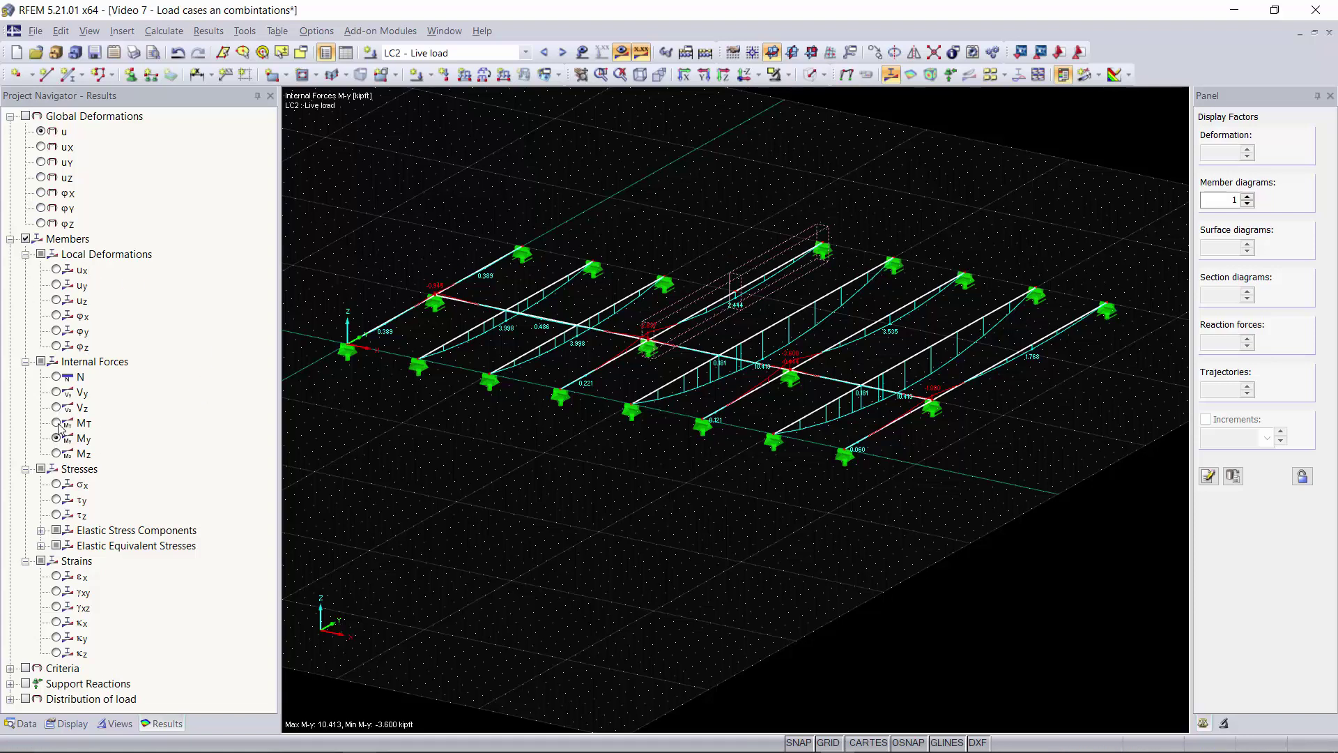
{"action": "left_click", "coordinate": [72, 393]}
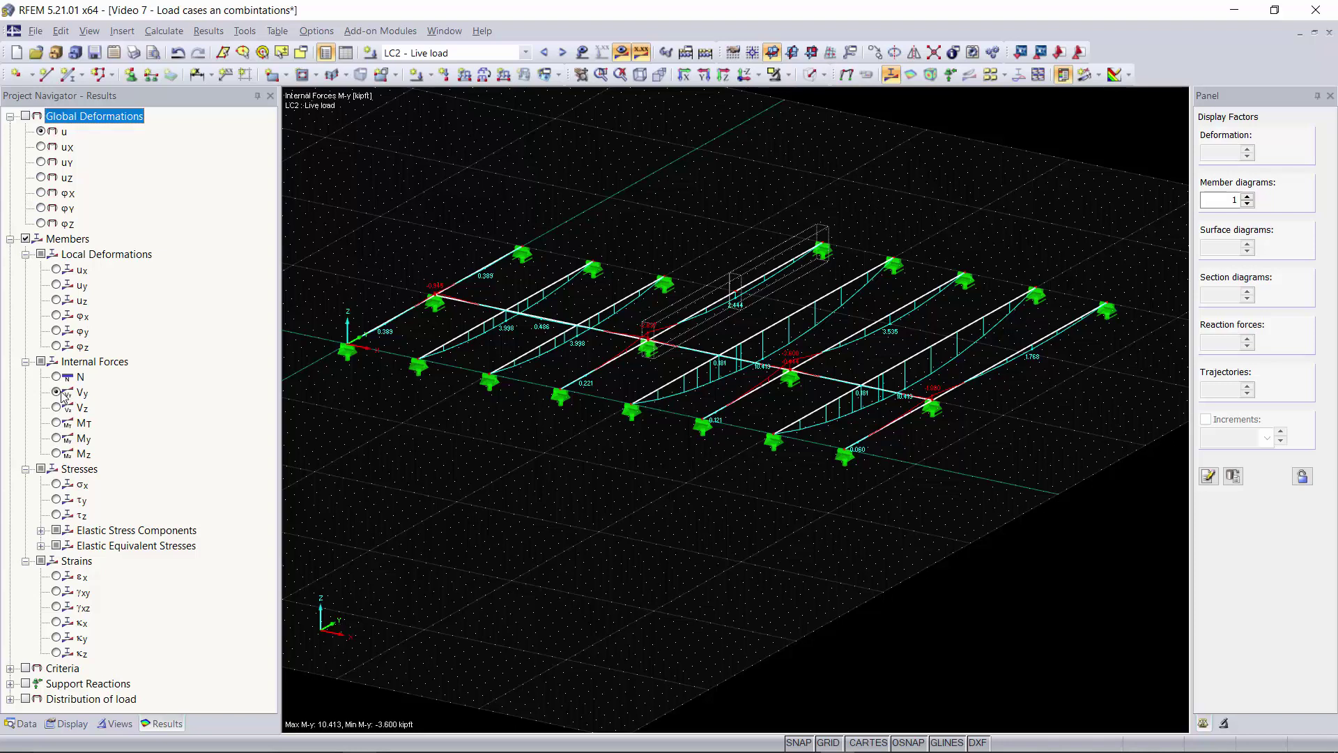
Show the global deformations again and compare them through the load cases and combinations up to CO7 - 1.2D + L + W + 0.5S.
{"action": "left_click", "coordinate": [24, 115]}
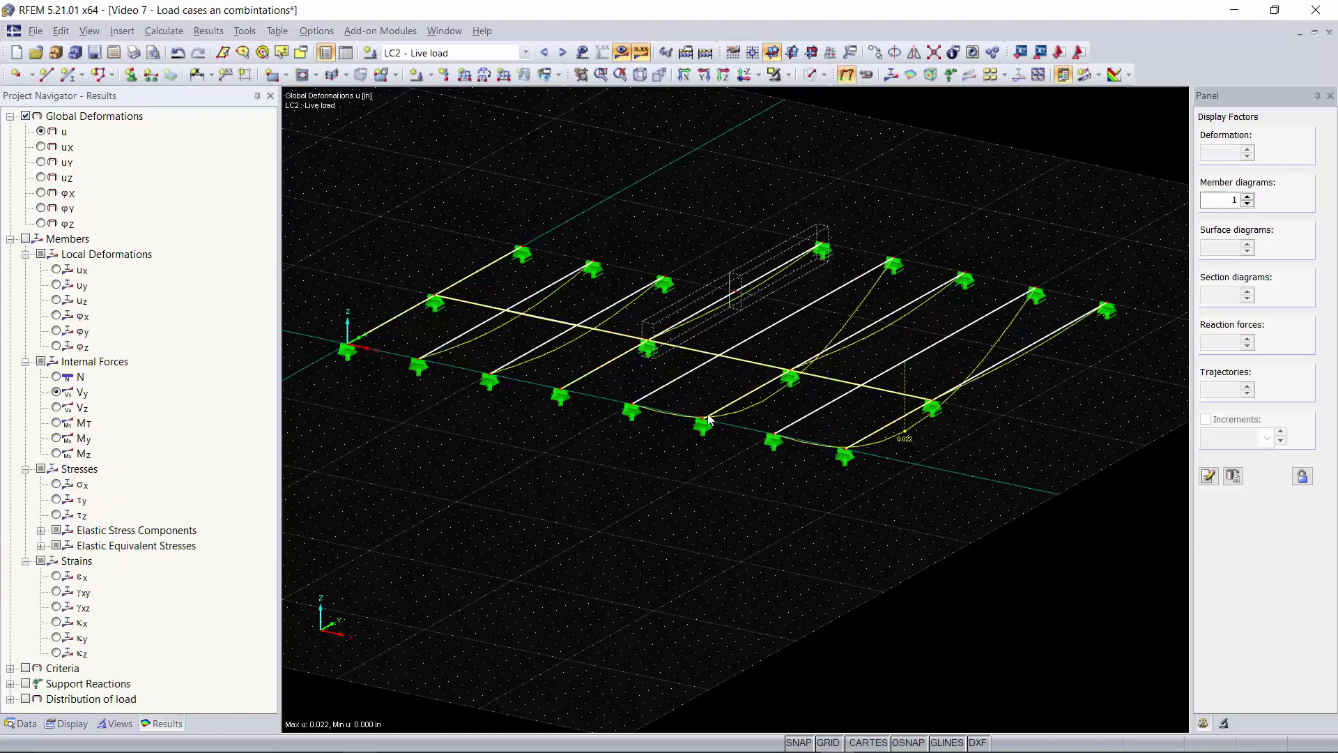
{"action": "left_click", "coordinate": [561, 53]}
{"action": "left_click", "coordinate": [563, 55]}
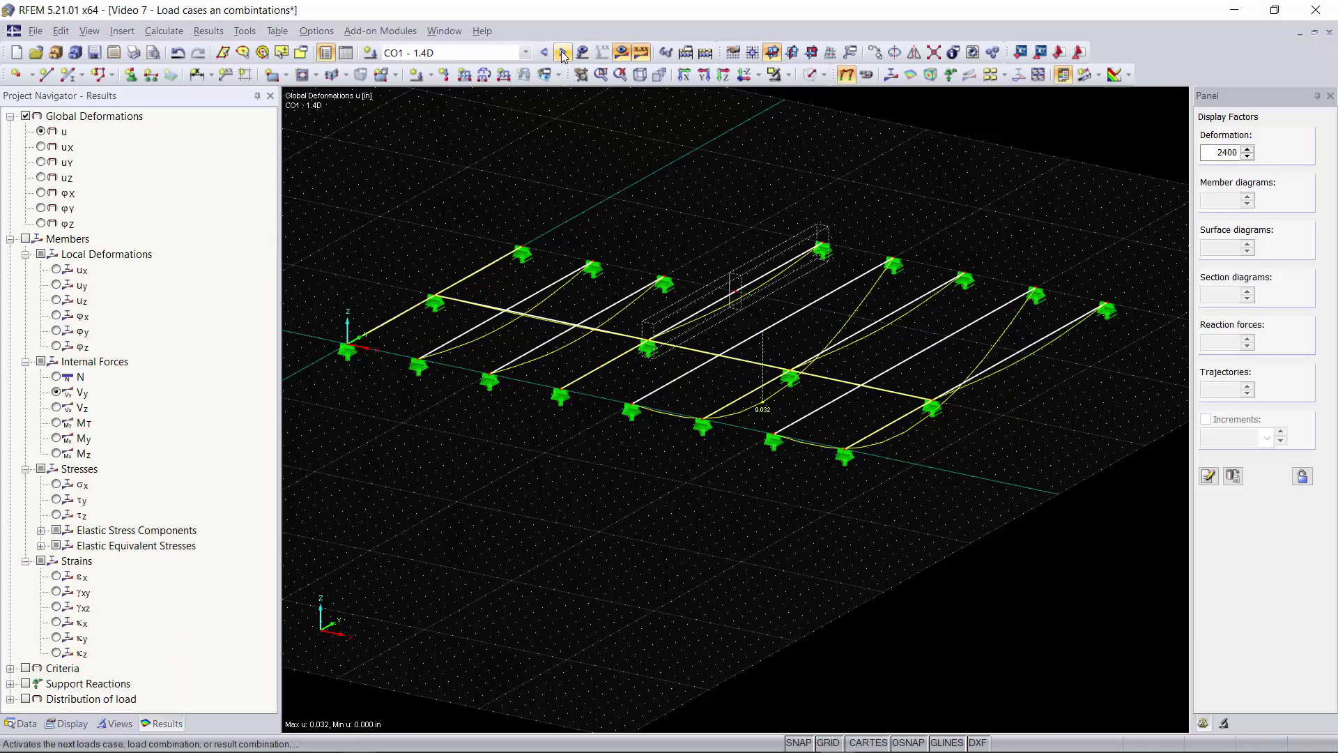
{"action": "left_click", "coordinate": [563, 55]}
{"action": "left_click", "coordinate": [564, 55]}
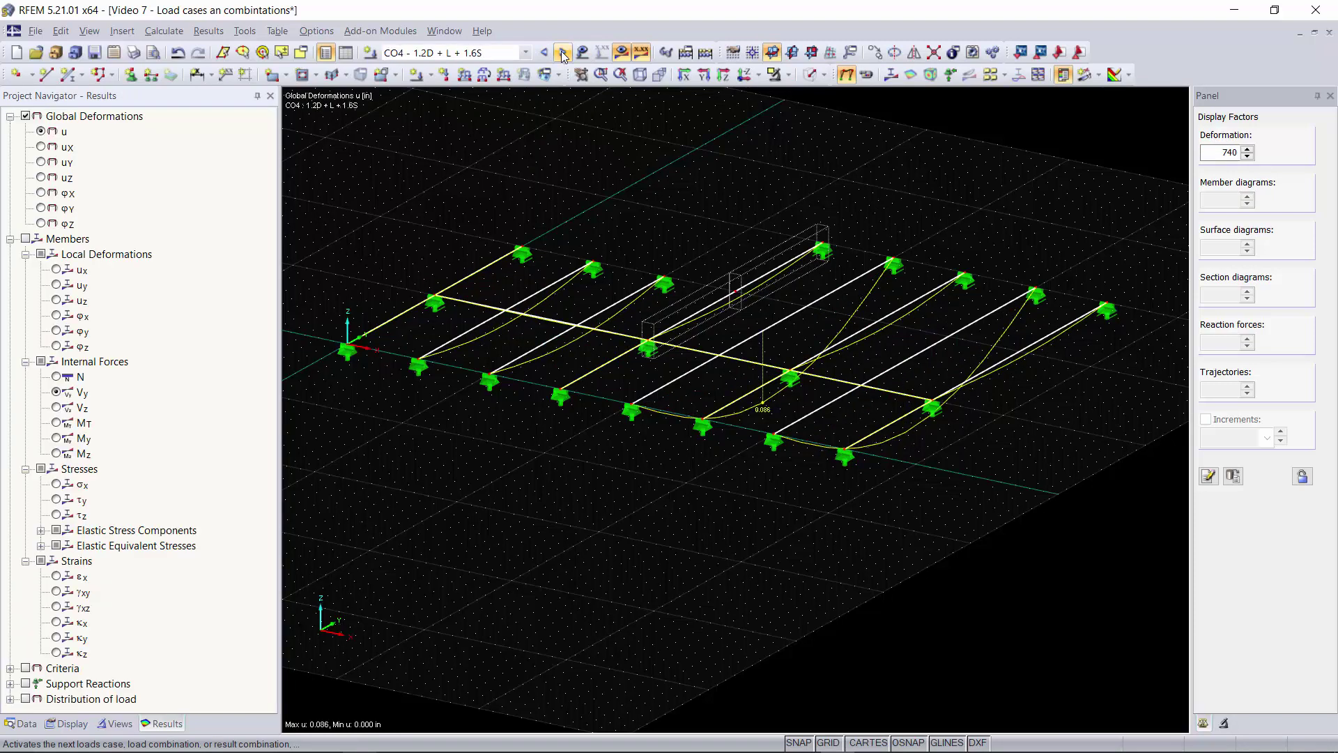
{"action": "left_click", "coordinate": [563, 54]}
{"action": "left_click", "coordinate": [563, 54]}
{"action": "left_click", "coordinate": [563, 54]}
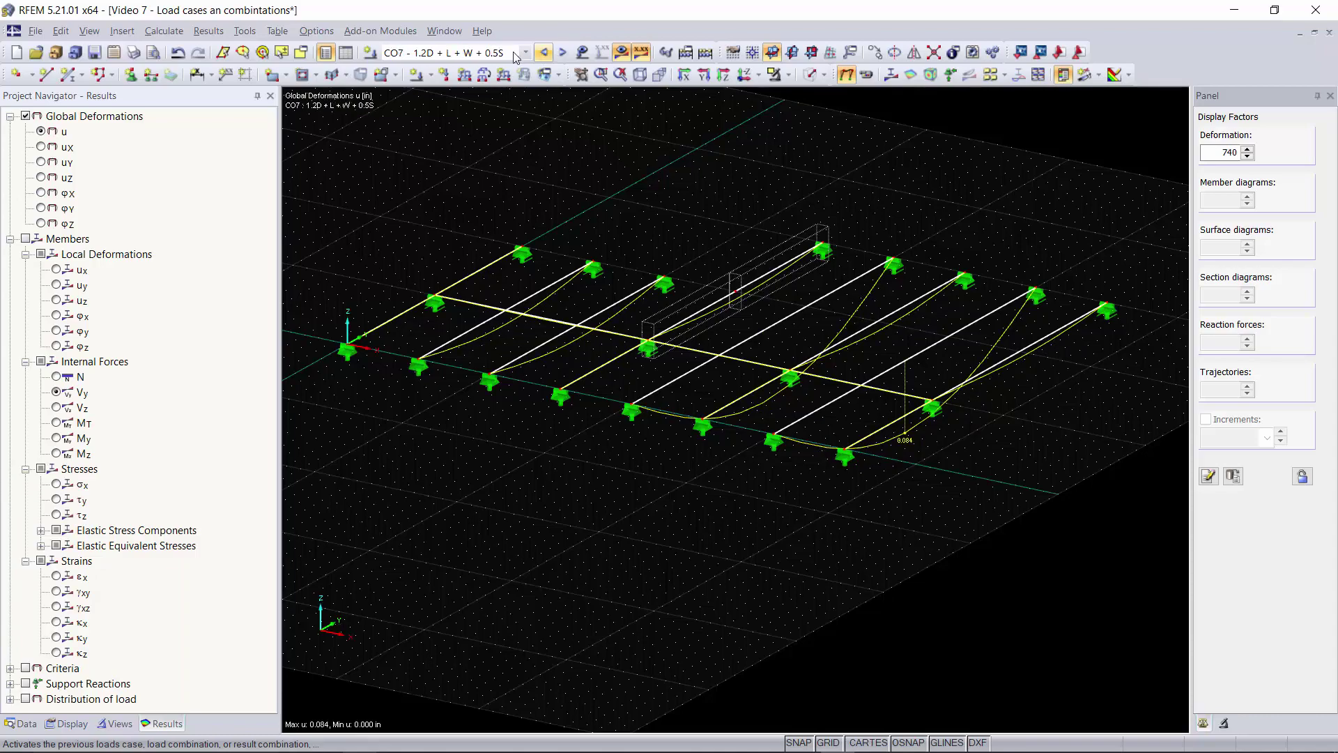
Activate result combination RC1 - CO1/p or to CO11 and examine its deformation envelope from the side and in isometric view.
{"action": "left_click", "coordinate": [525, 52]}
{"action": "left_click", "coordinate": [440, 336]}
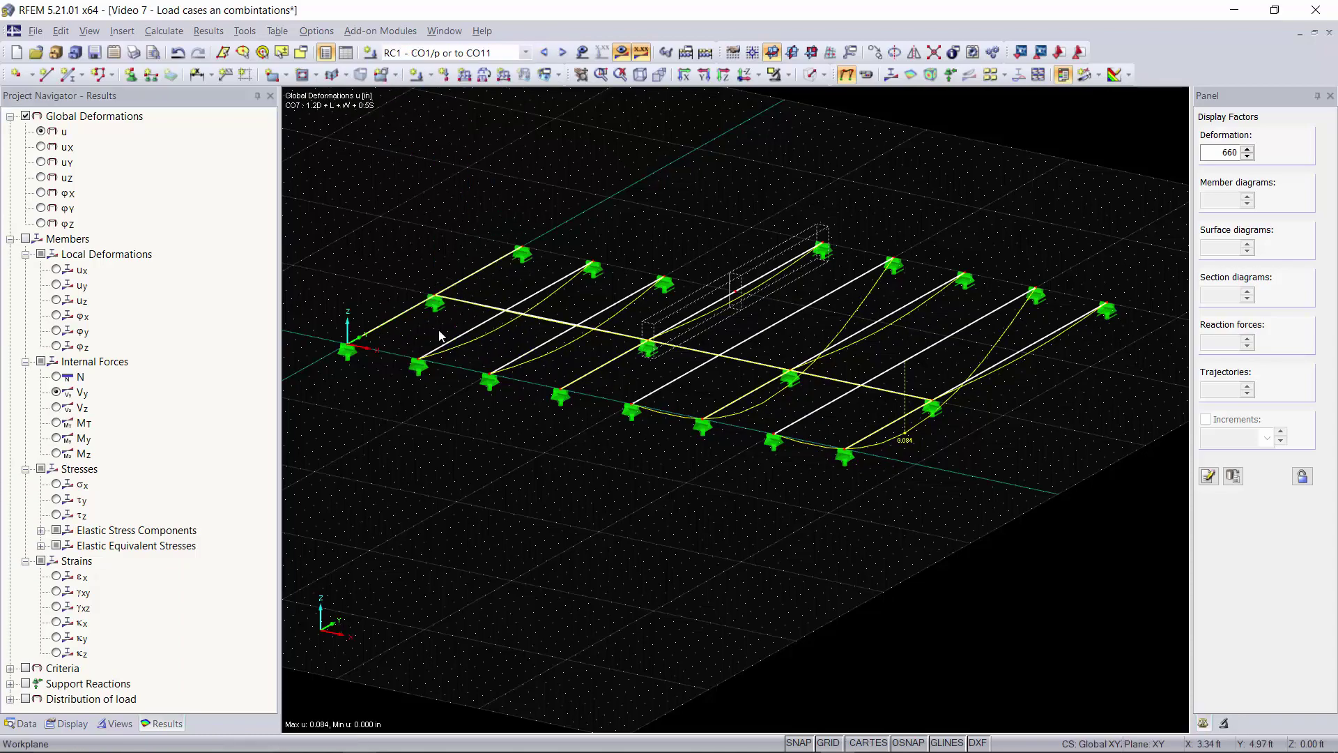
{"action": "middle_click_drag", "start_coordinate": [999, 496], "coordinate": [750, 377], "text": "ctrl"}
{"action": "scroll", "coordinate": [741, 391], "scroll_direction": "up", "scroll_amount": 3}
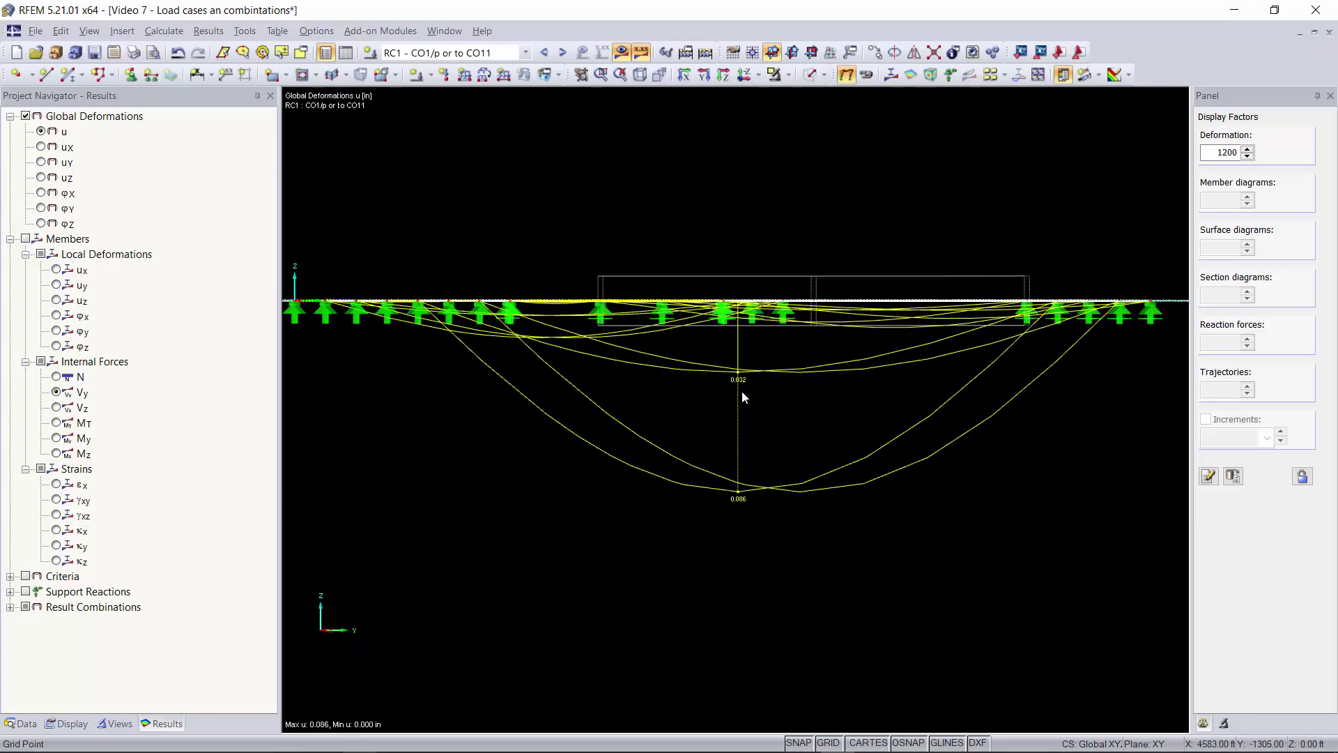
{"action": "middle_click_drag", "start_coordinate": [738, 553], "coordinate": [811, 612], "text": "ctrl"}
{"action": "right_click", "coordinate": [812, 612]}
{"action": "left_click", "coordinate": [762, 541]}
{"action": "scroll", "coordinate": [608, 516], "scroll_direction": "down", "scroll_amount": 1}
{"action": "middle_click_drag", "start_coordinate": [608, 516], "coordinate": [631, 528], "text": "ctrl"}
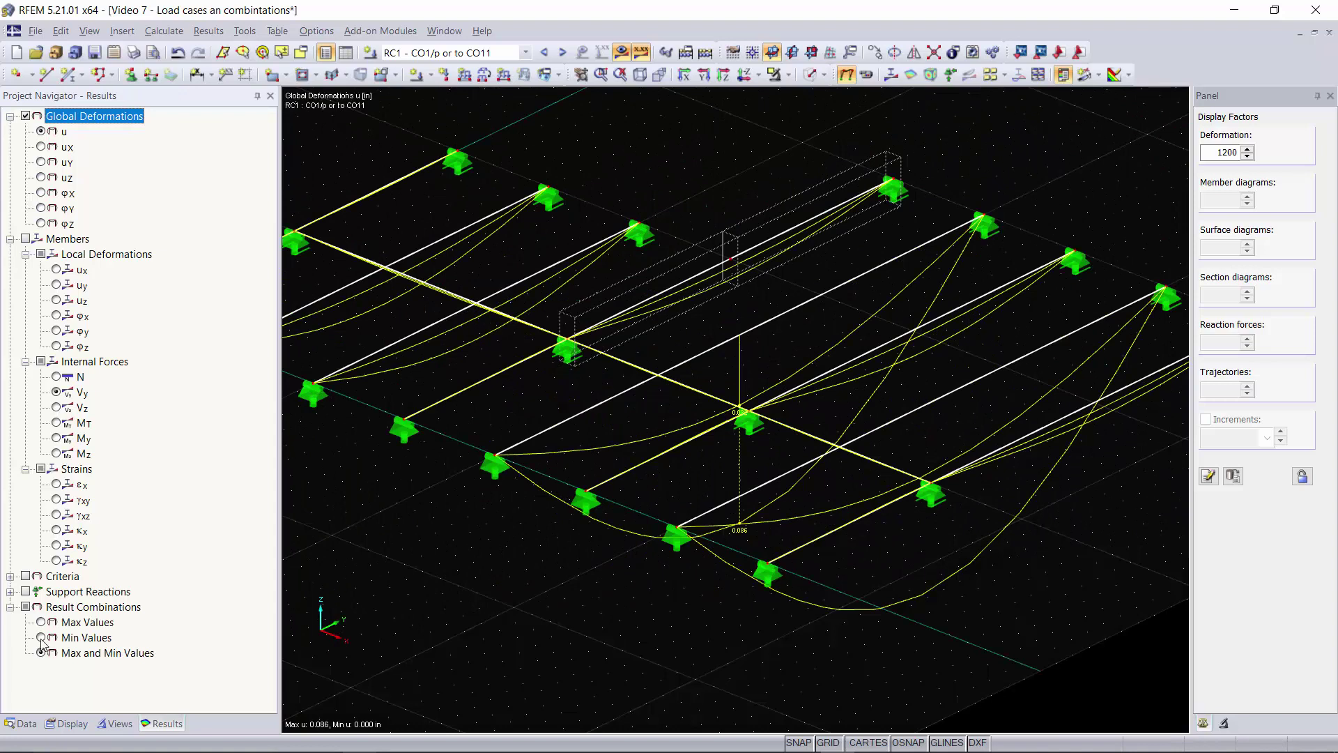
Display the RC1 deformations with only the minimum values, followed by only the maximum values.
{"action": "left_click", "coordinate": [41, 637]}
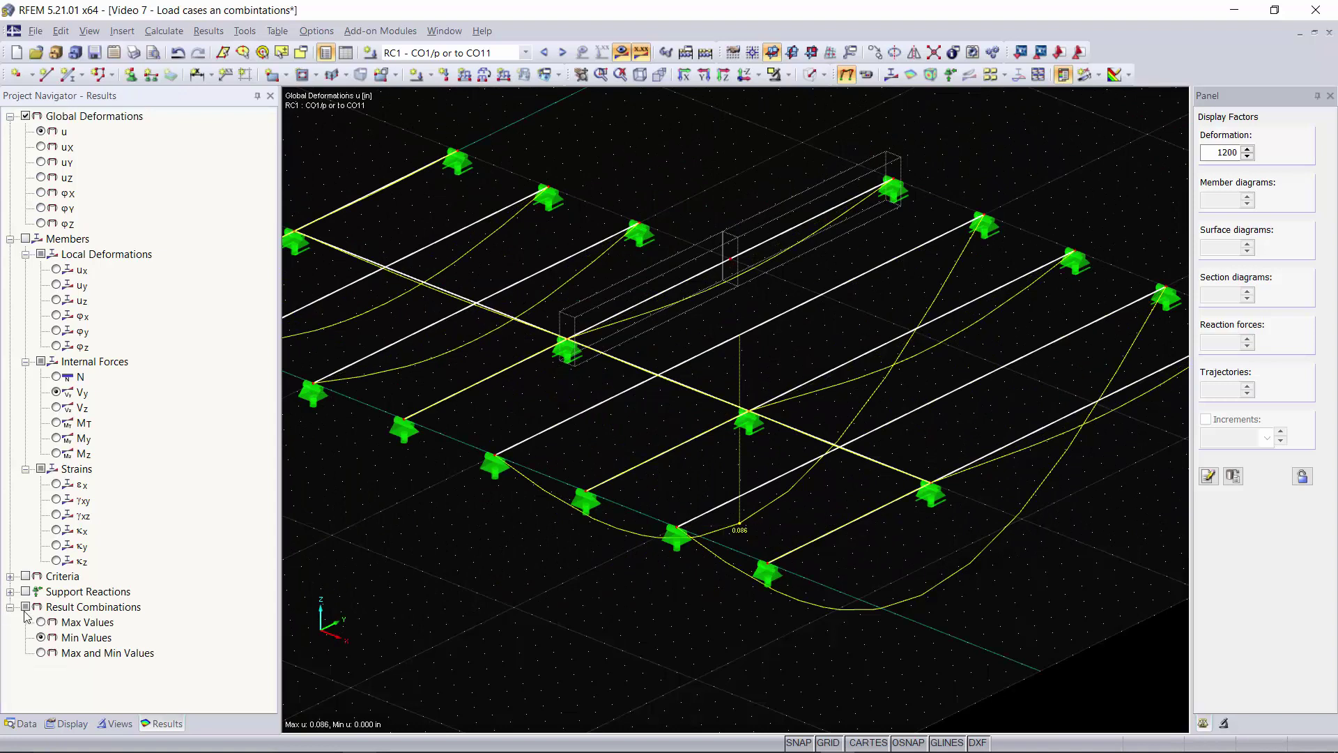
{"action": "left_click", "coordinate": [39, 626]}
{"action": "scroll", "coordinate": [967, 582], "scroll_direction": "down", "scroll_amount": 3}
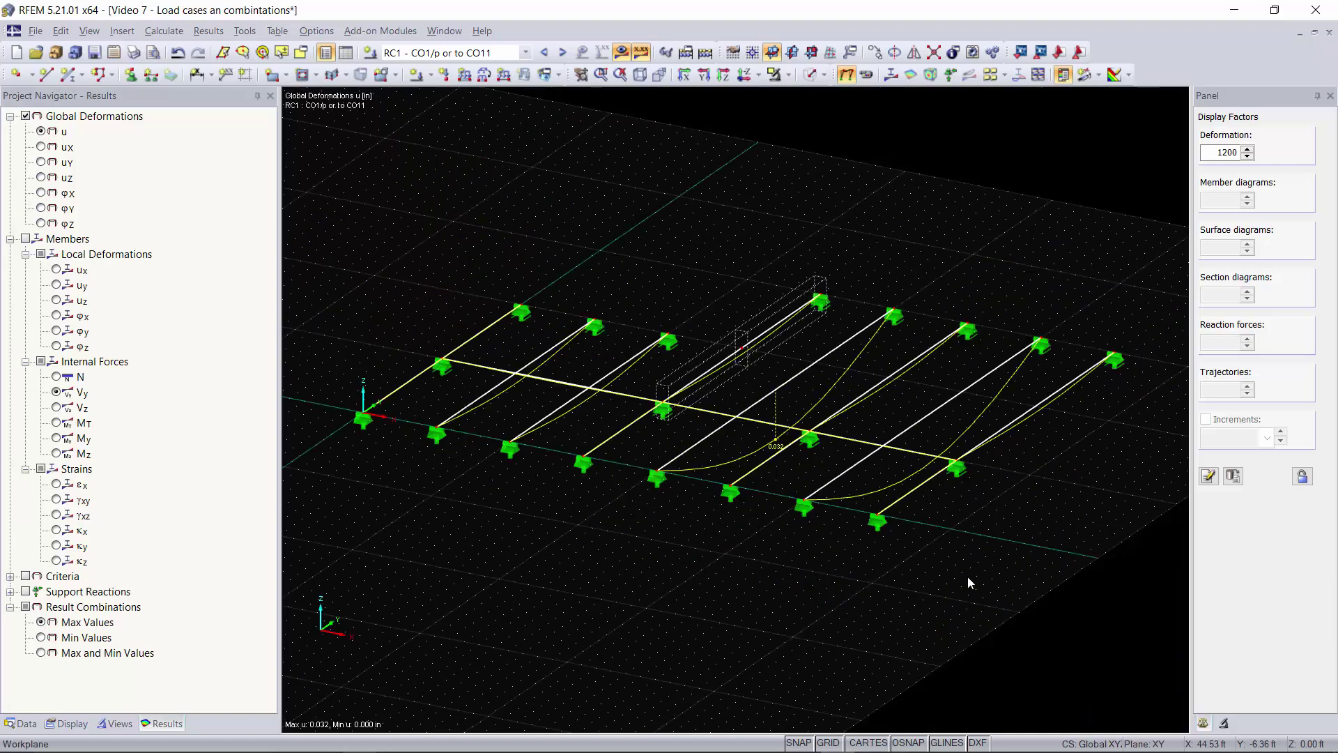